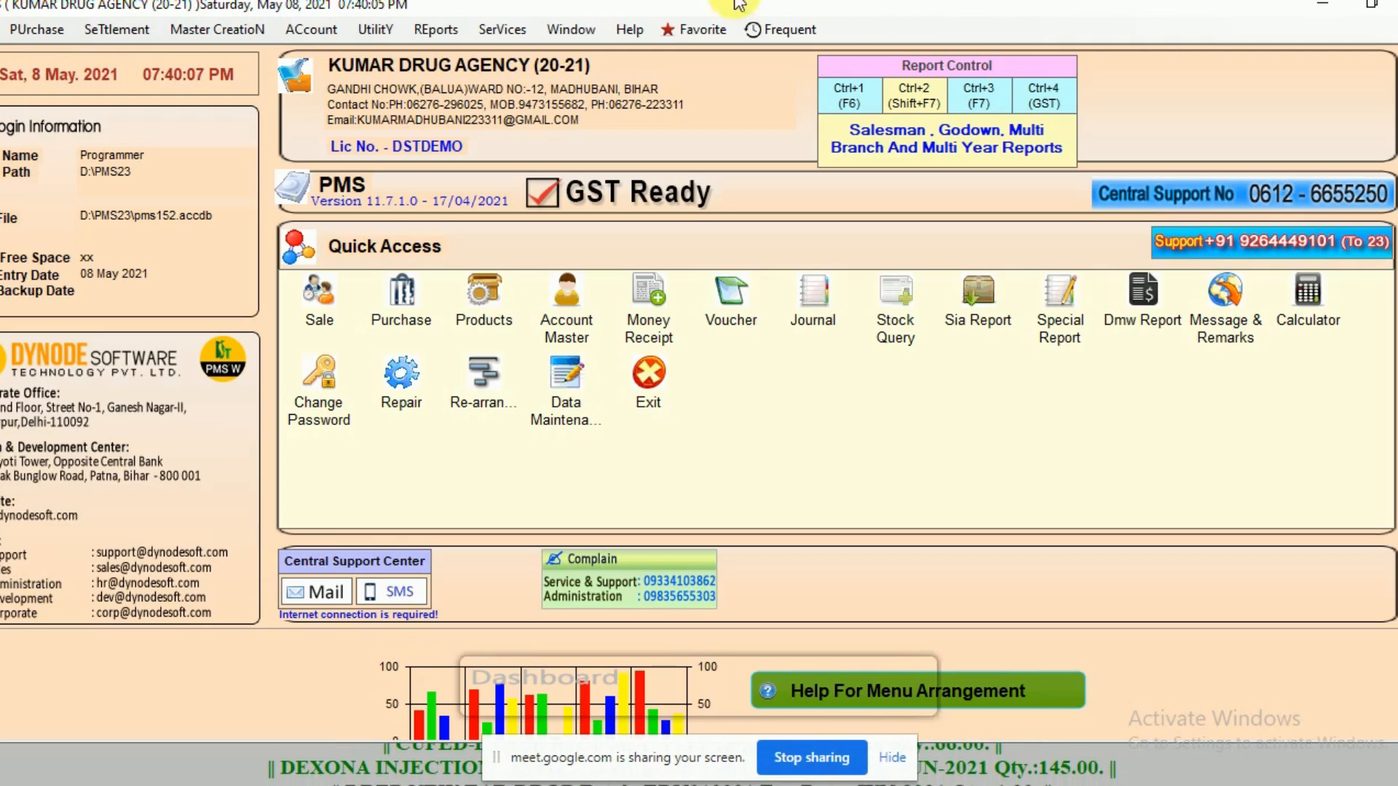
Start a new sale invoice, keeping the proposed number, date and time, and select A R PHARMA as the party.
left_click(13, 33)
mouse_move(165, 57)
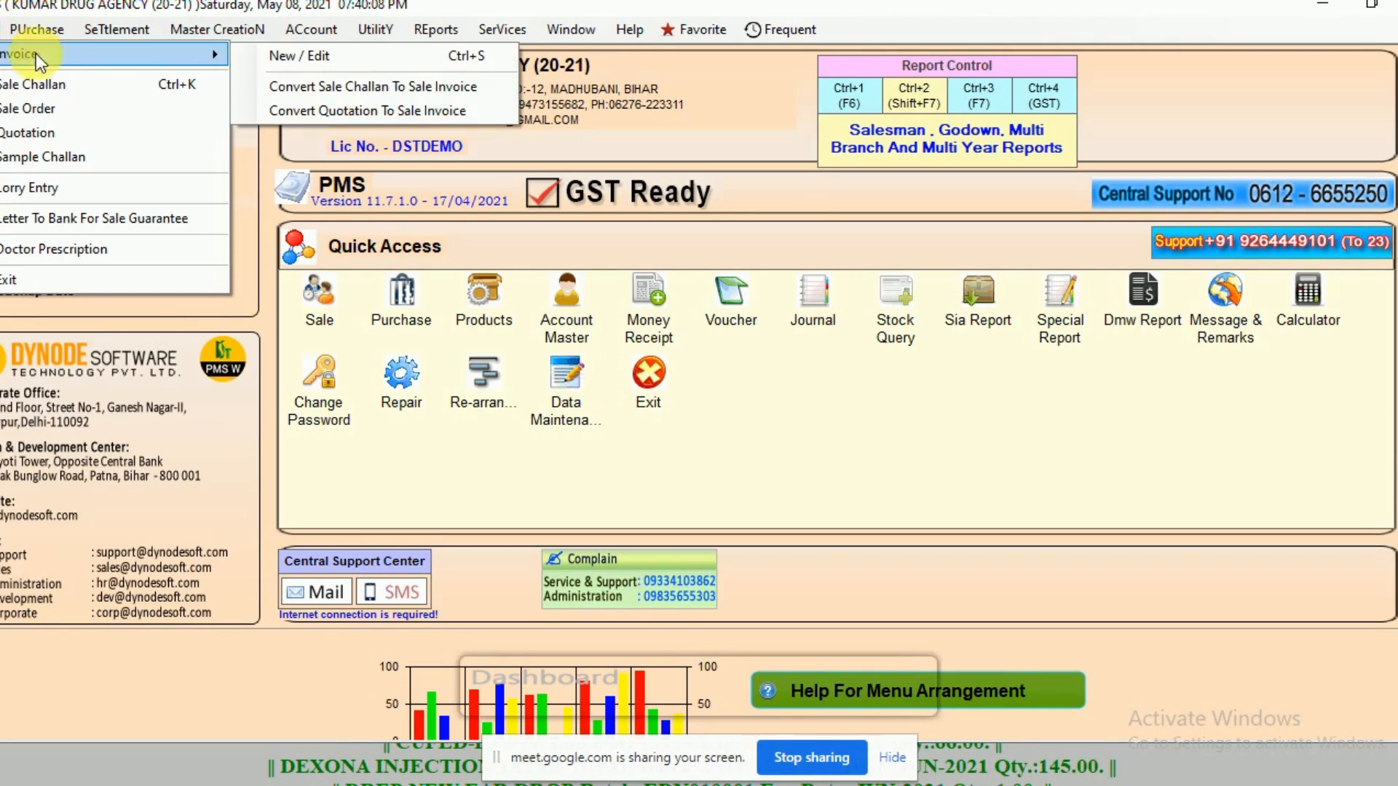
left_click(284, 57)
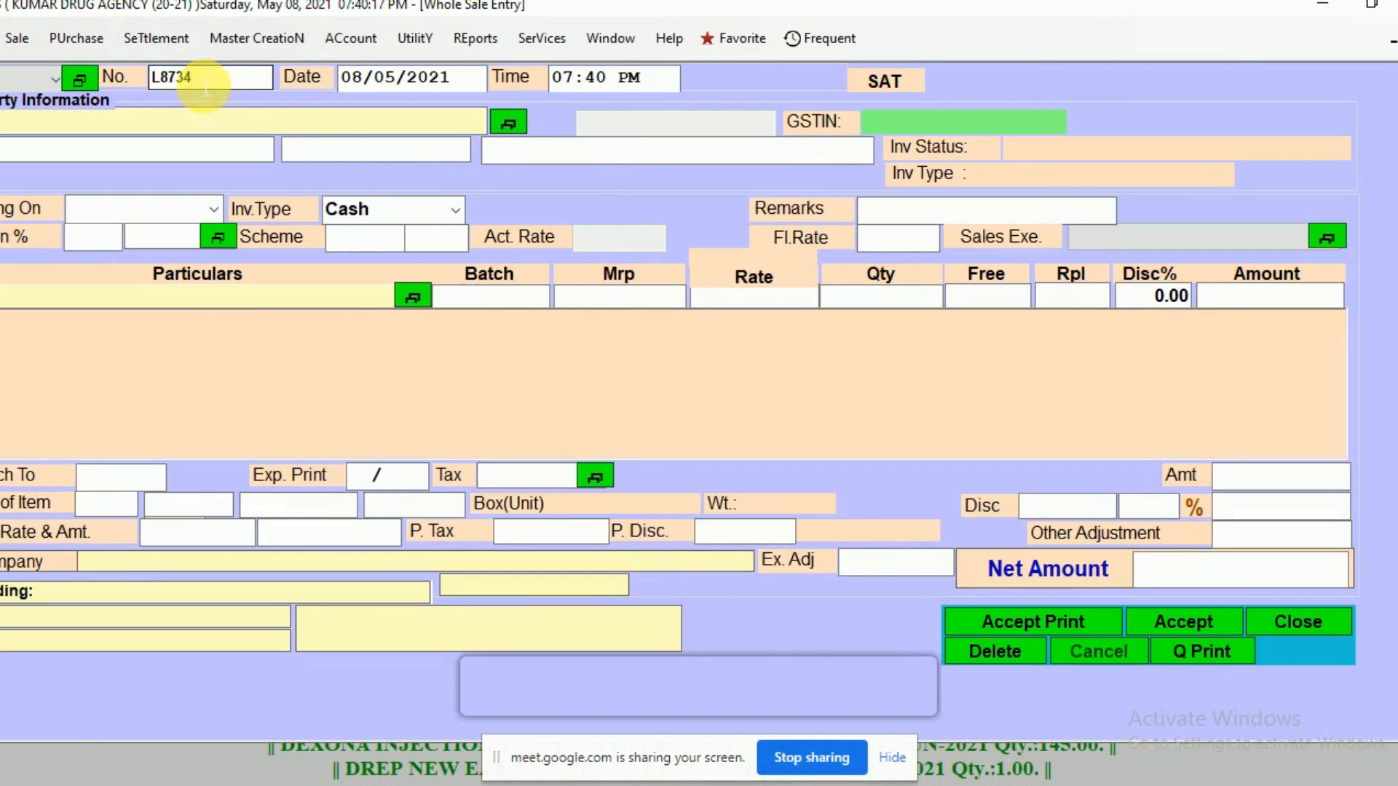
key("Return")
key("Return")
key("Return")
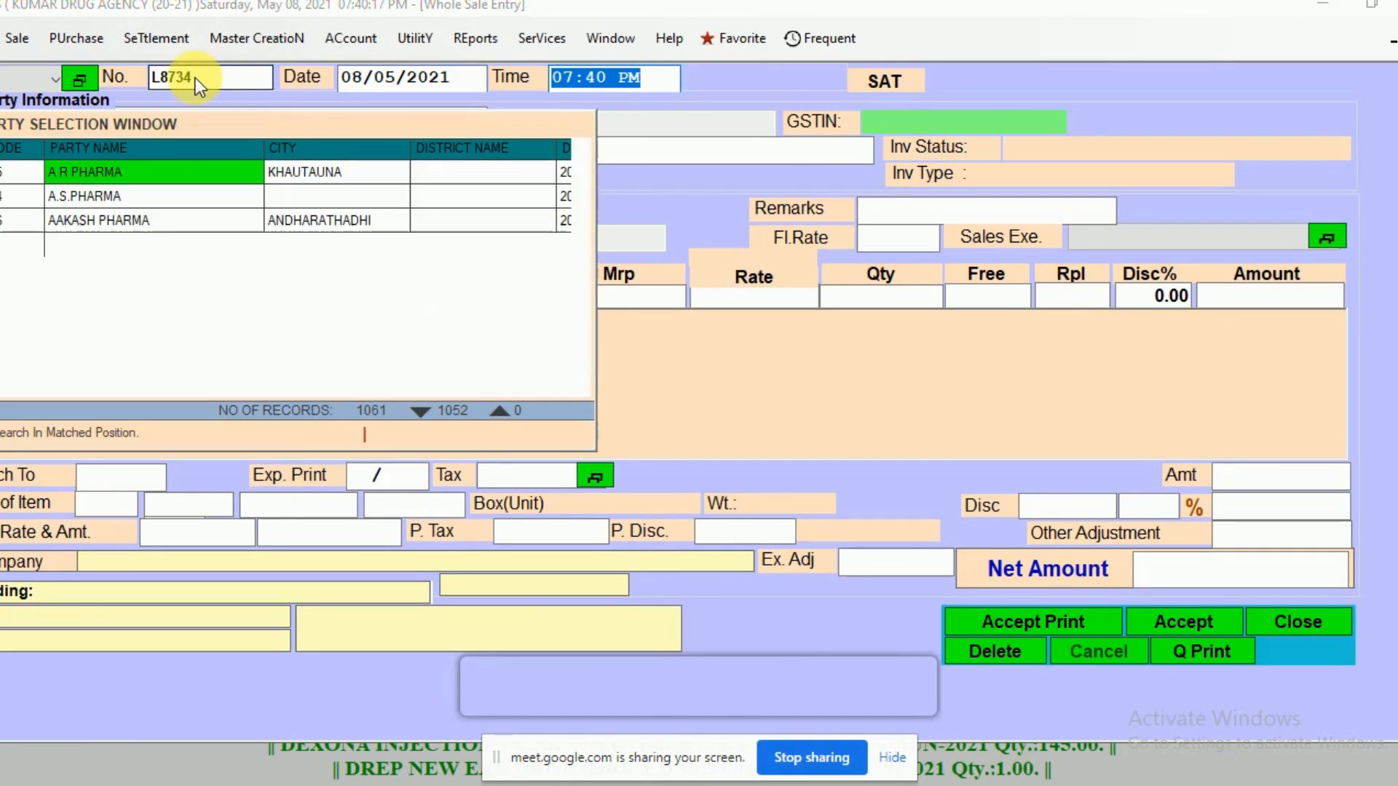
key("Return")
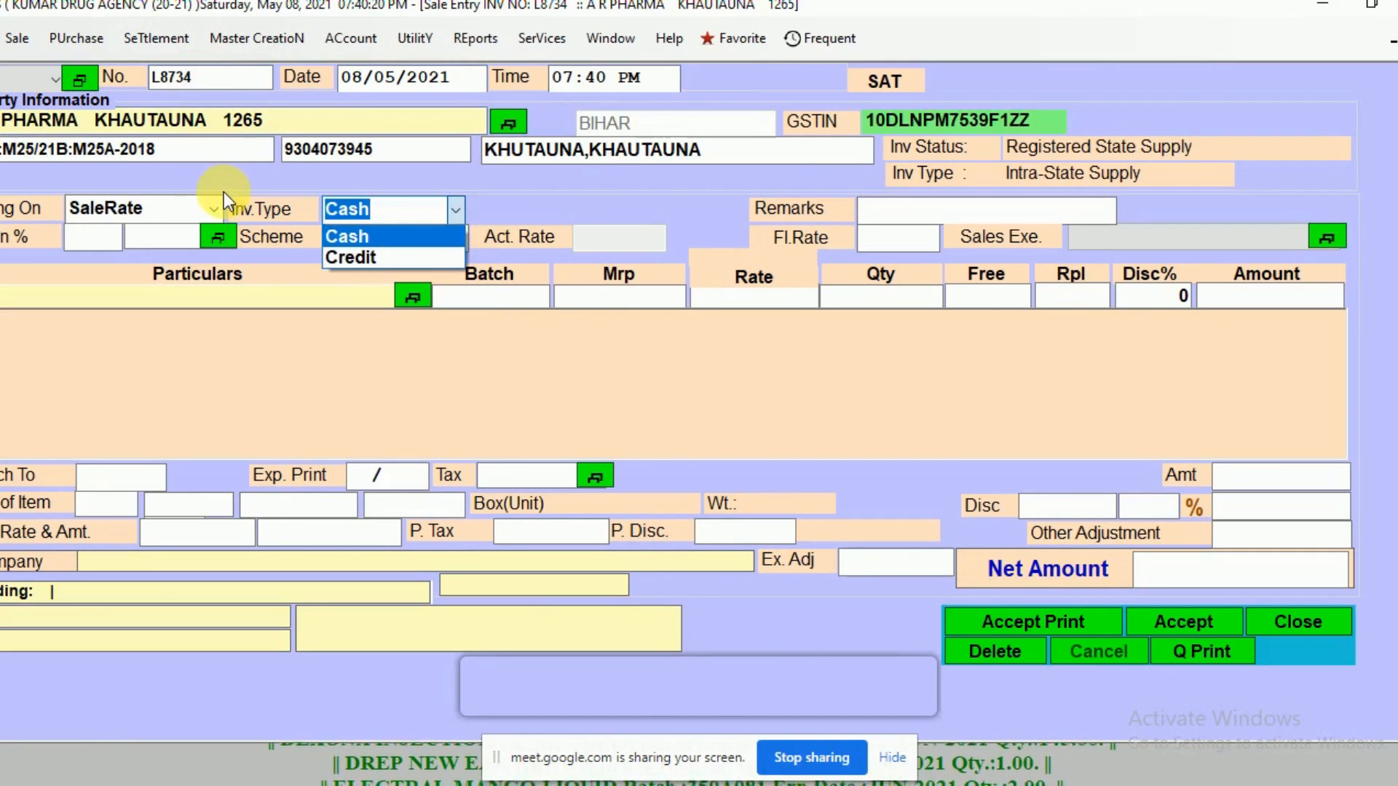
Keep the invoice type as Cash and assign the listed salesman as the invoice's sales executive.
key("Return")
left_click(1099, 234)
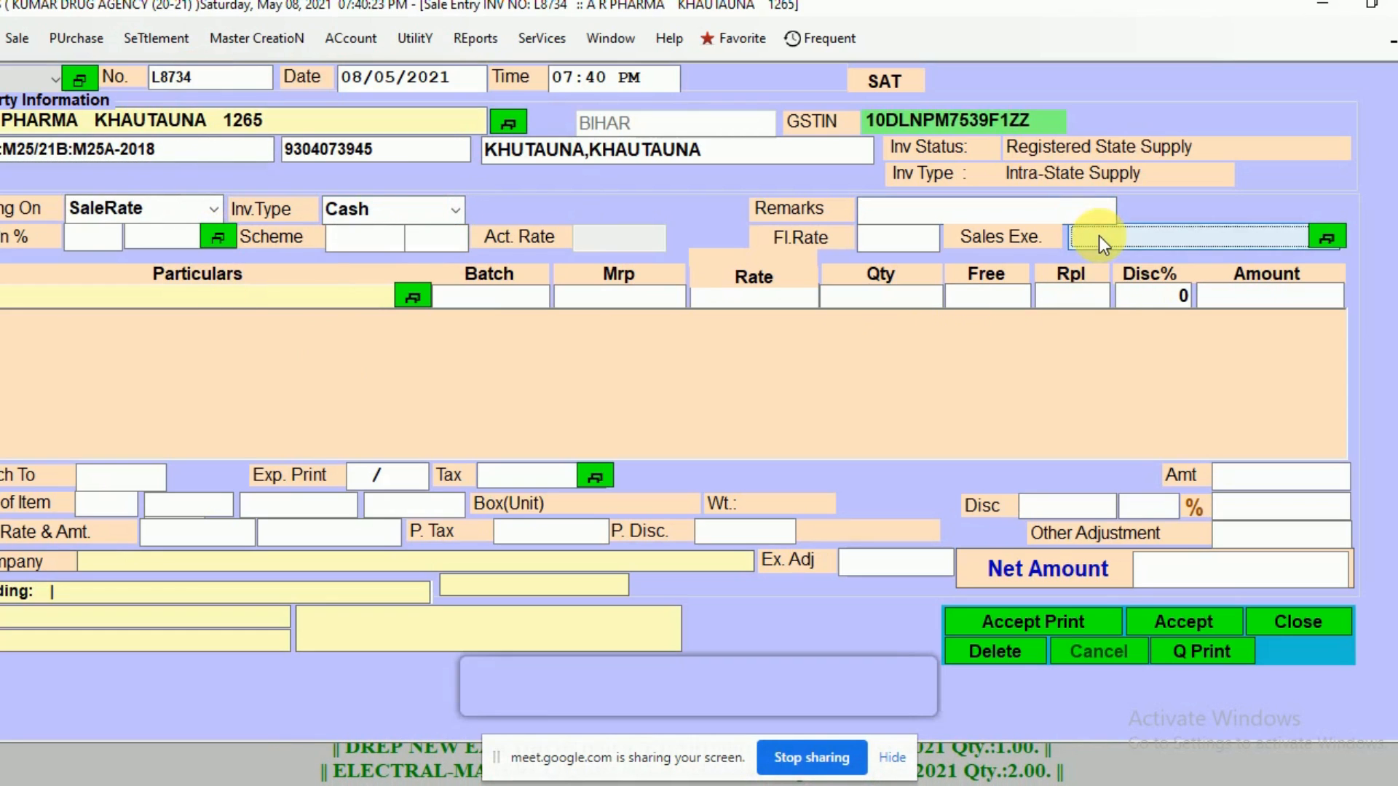
left_click(1101, 279)
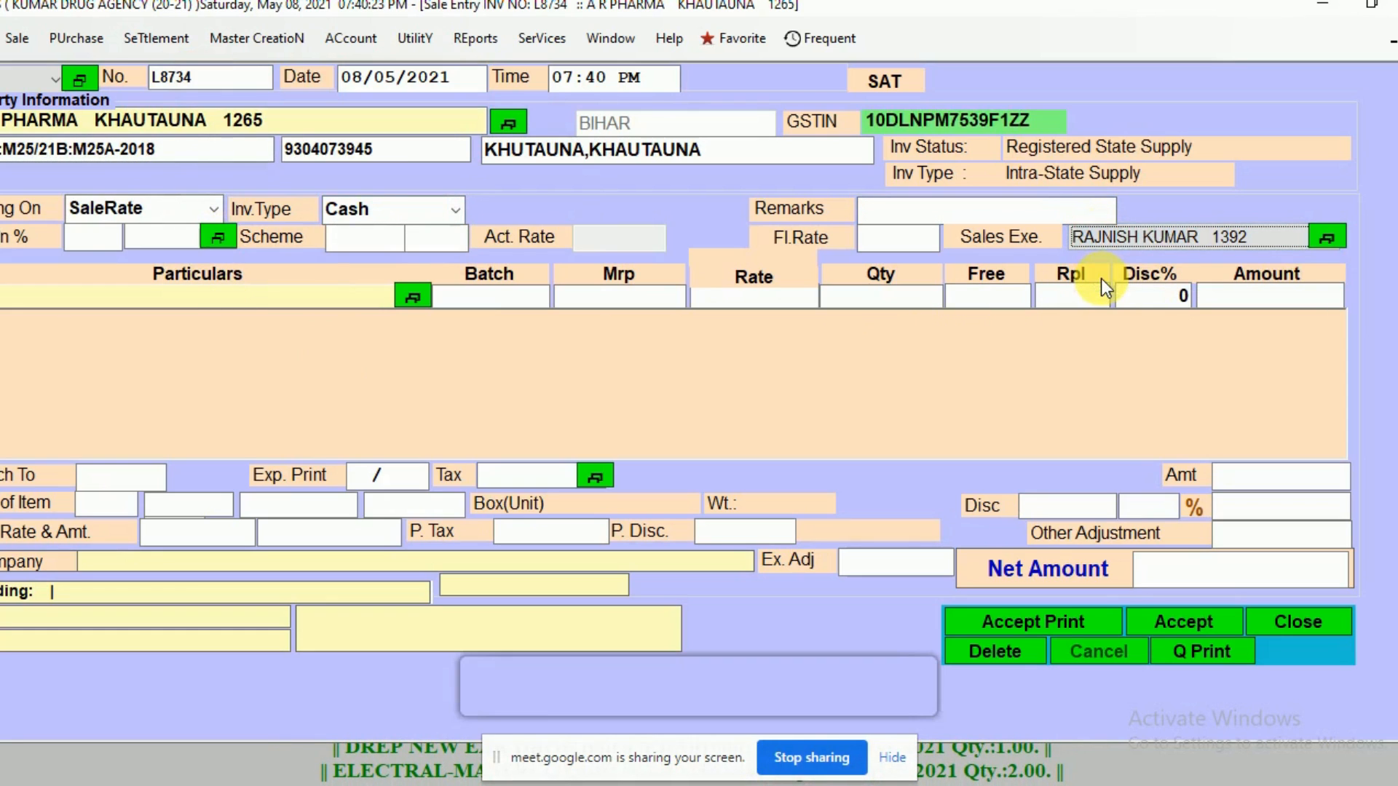
Find the product with "test" and select TESTING PRODUCT, batch NEW, for the invoice line.
left_click(157, 294)
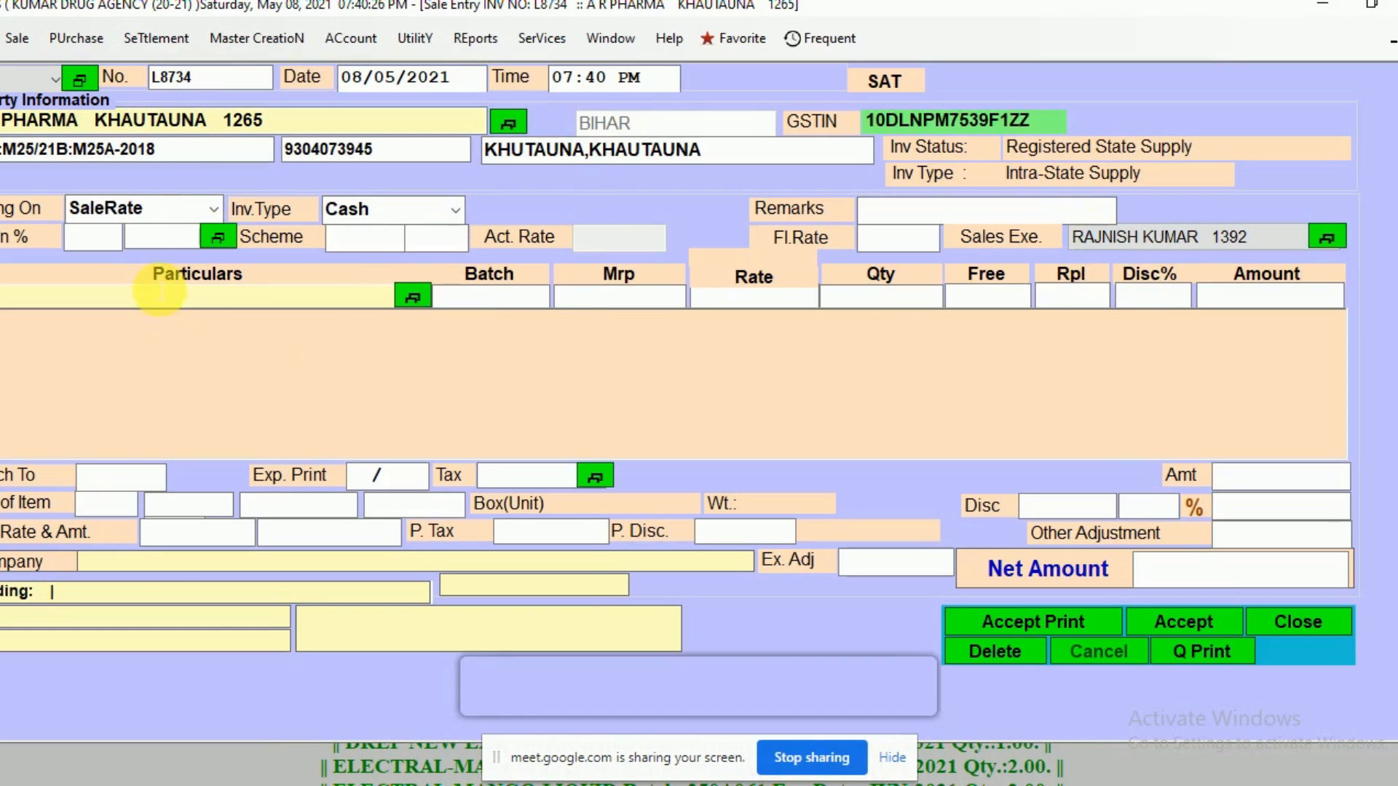
type("test")
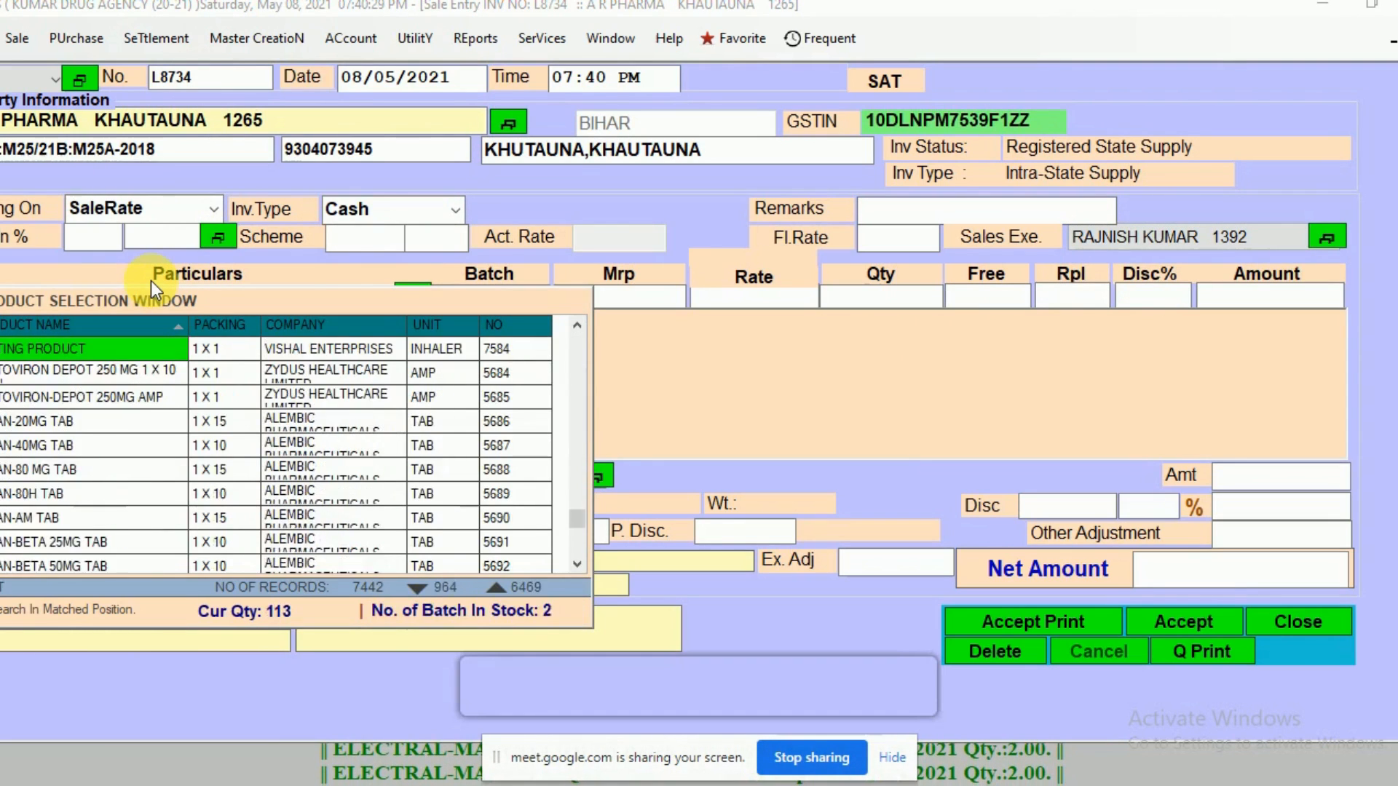
key("Return")
key("Return")
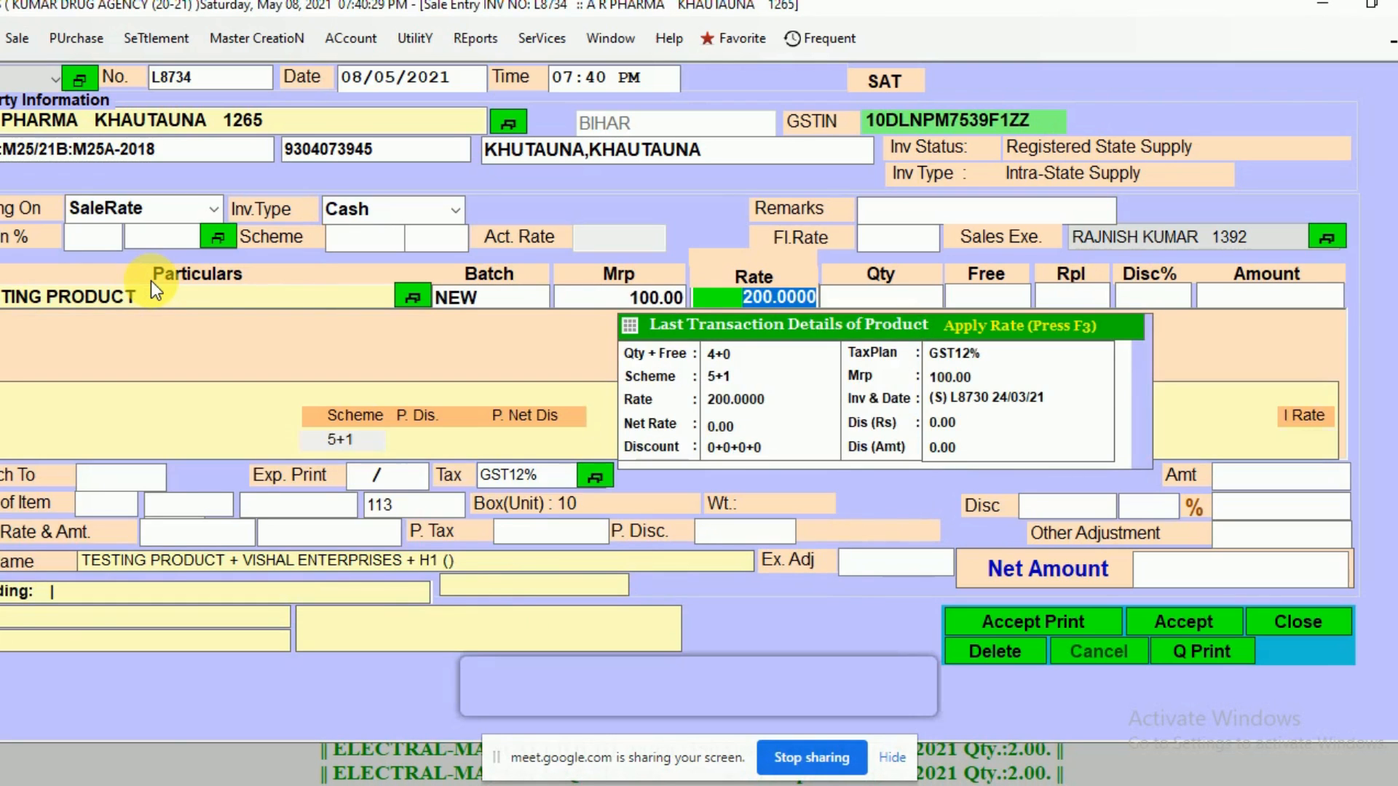
Keep the rate of 200 and set the TESTING PRODUCT quantity to 2.
key("Return")
type("23")
key("BackSpace")
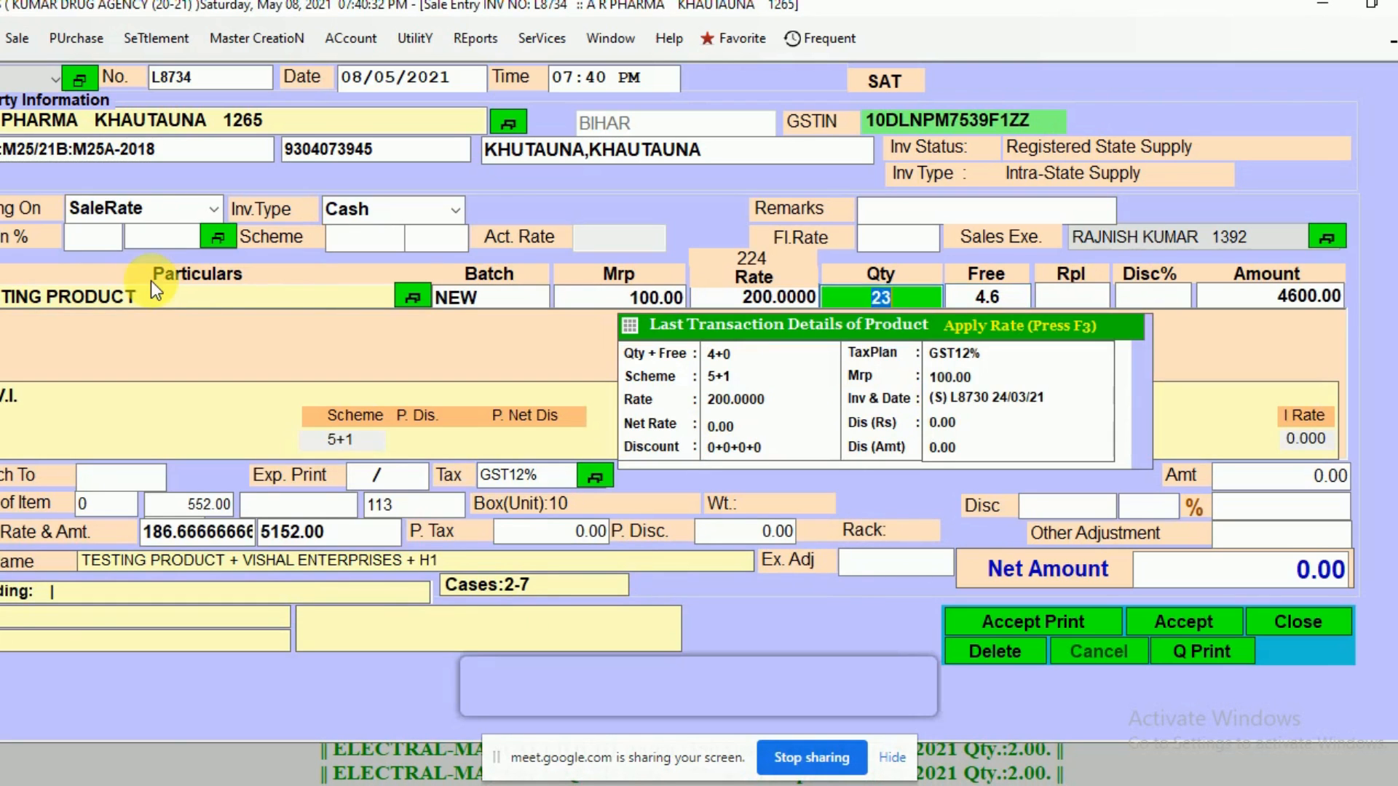
key("Return")
key("Return")
key("Return")
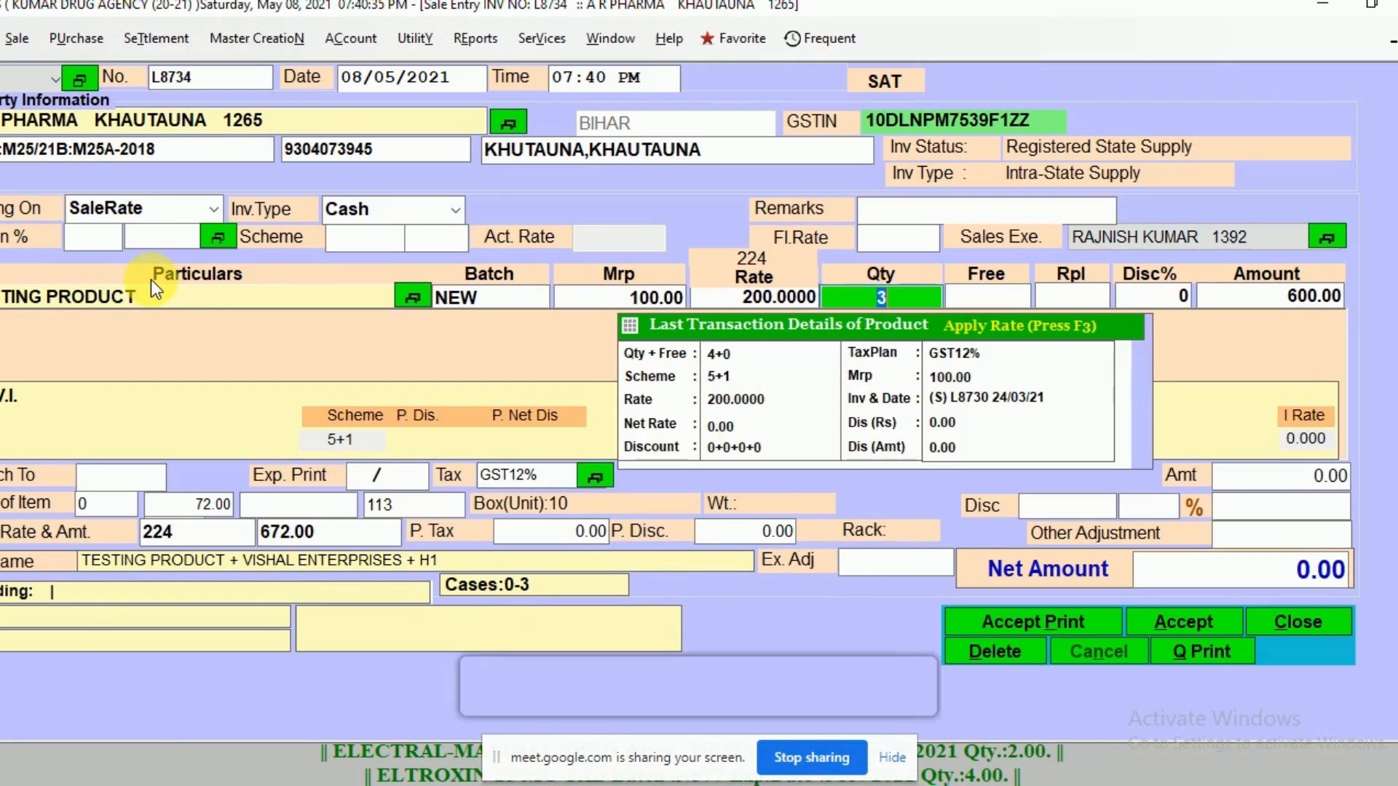
type("2")
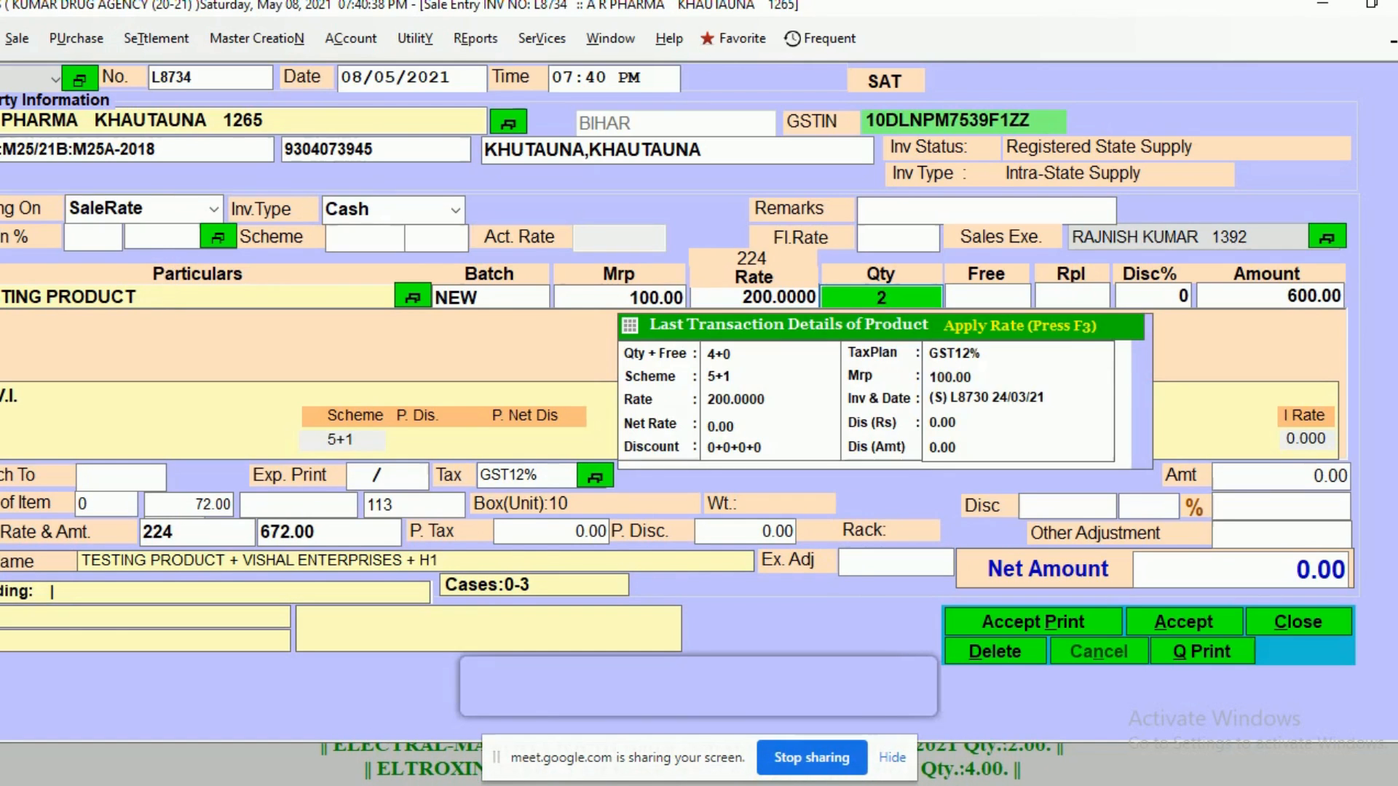
key("Return")
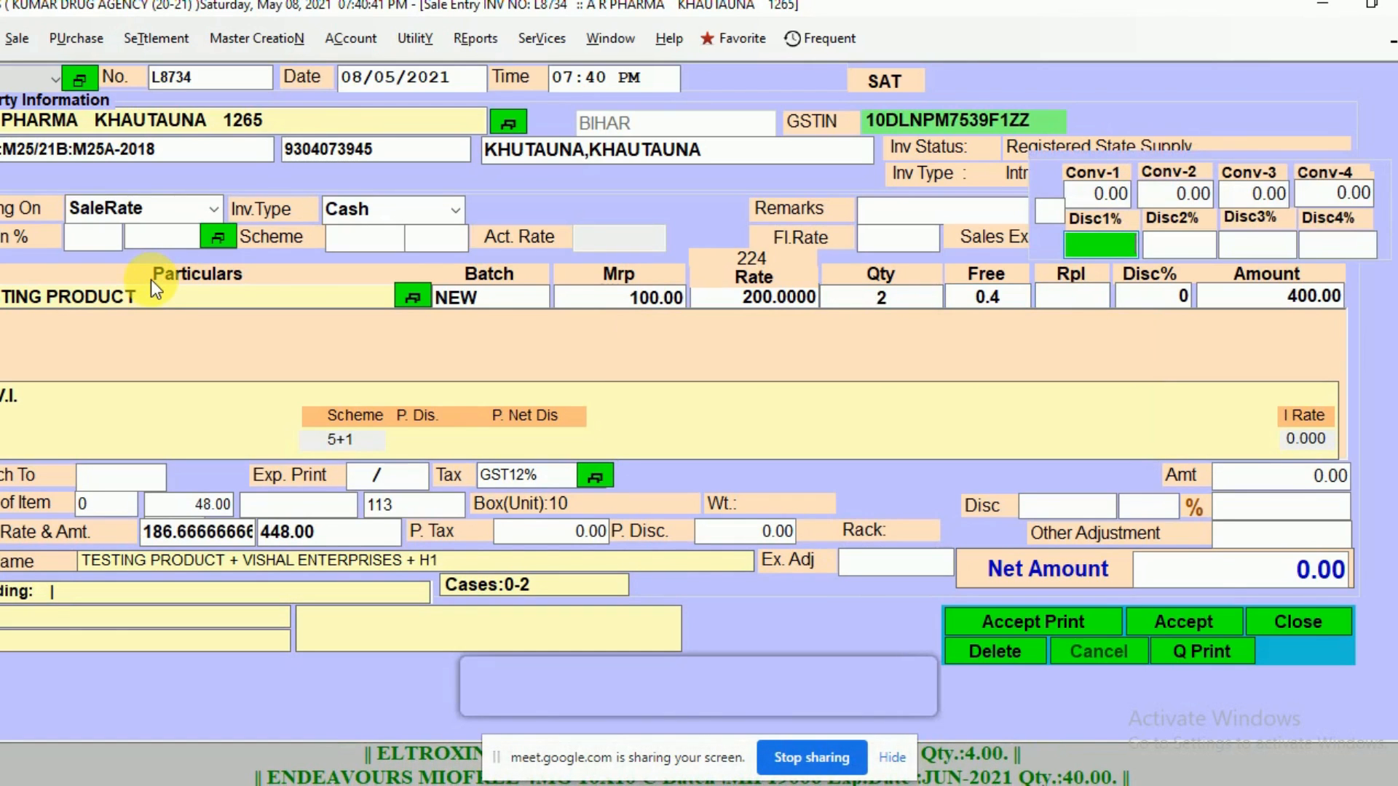
Leave the extra discounts blank and add the TESTING PRODUCT line to the invoice with a free quantity of 0.4.
key("Return")
key("Return")
key("Return")
key("Return")
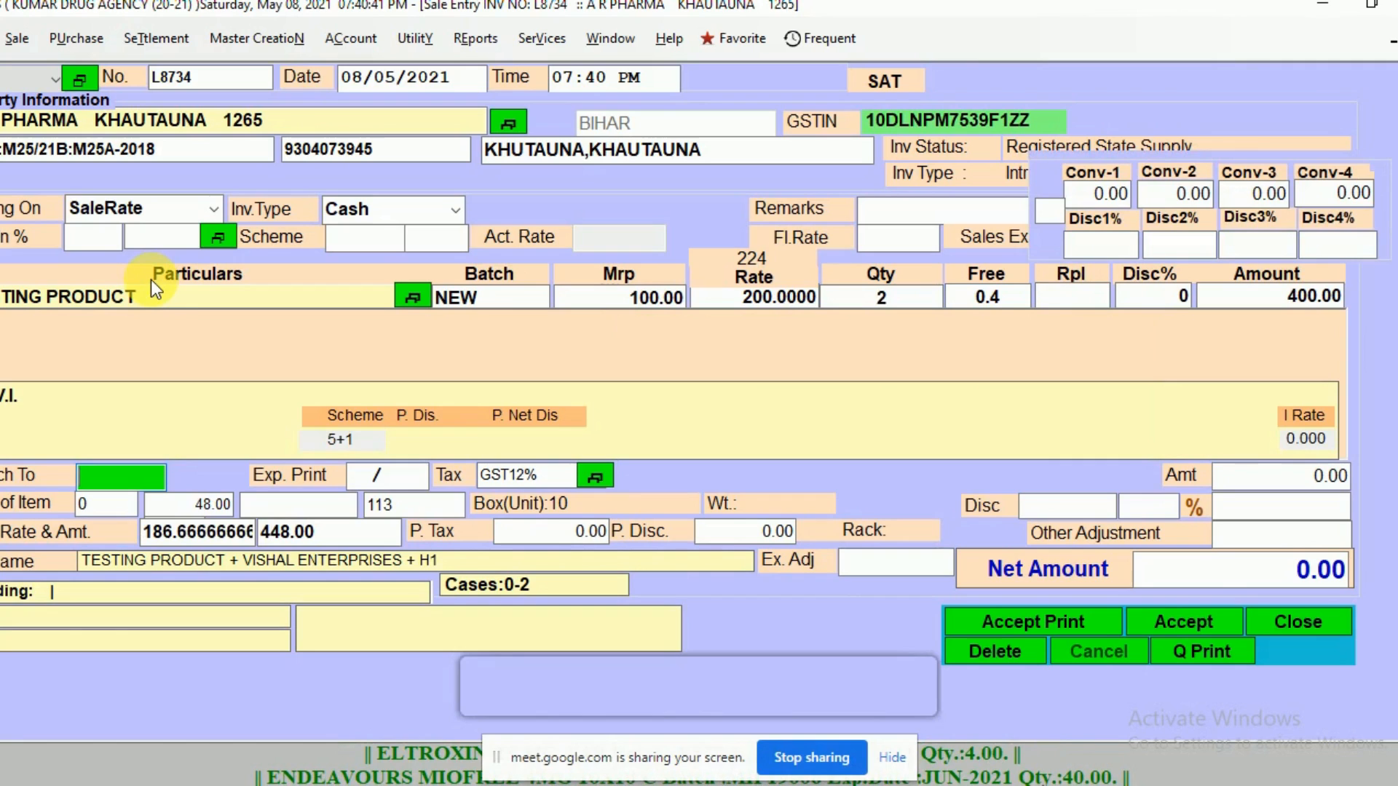
key("Return")
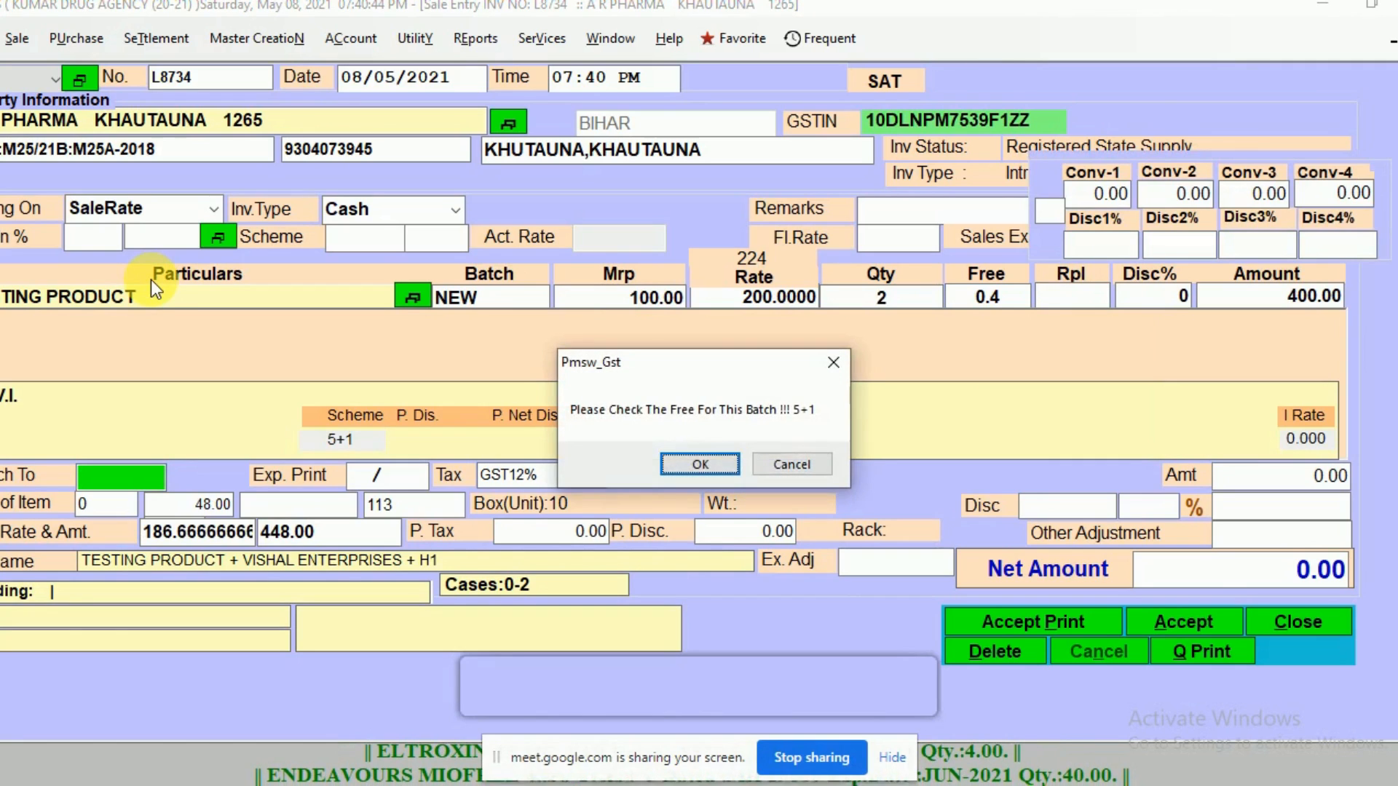
key("Return")
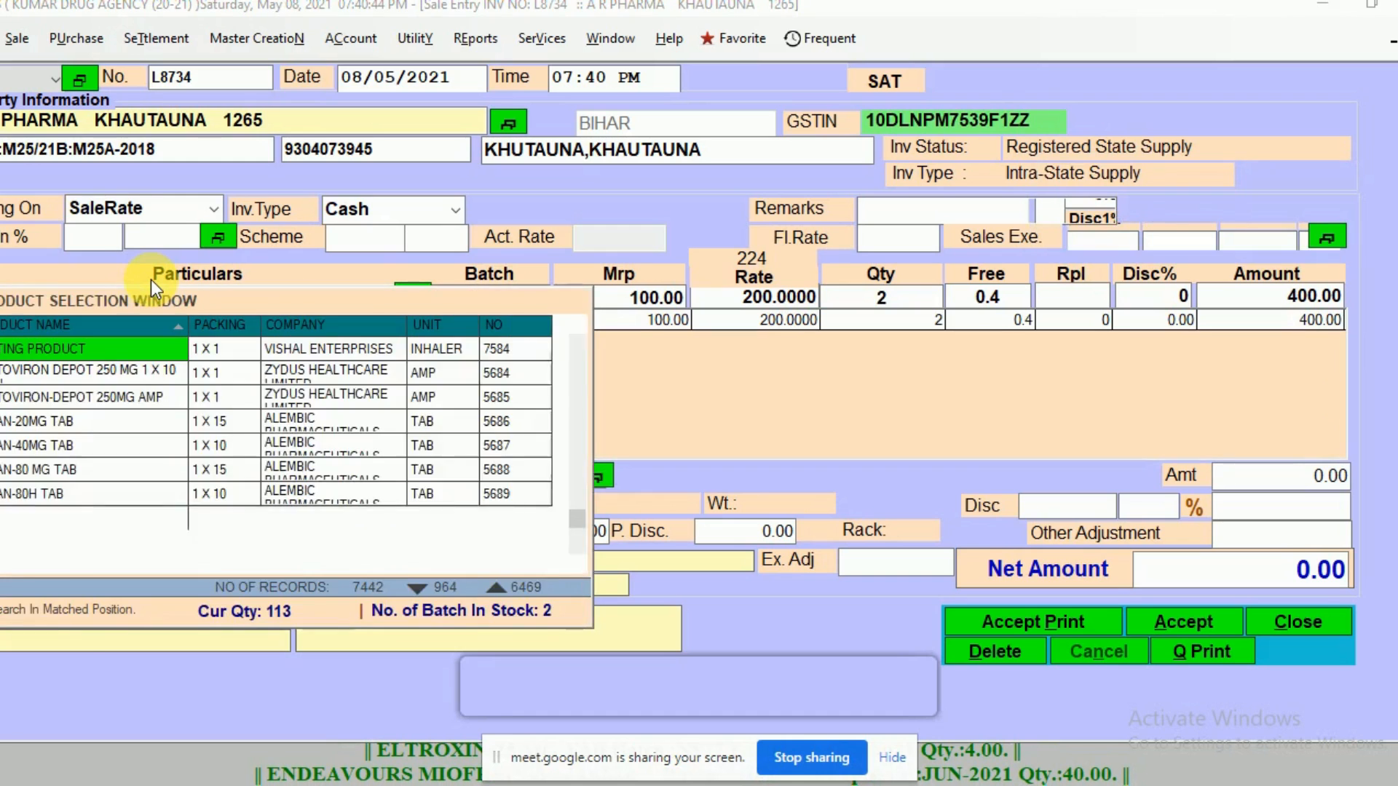
Reopen the TESTING PRODUCT line for editing, clear its free quantity and save the line again.
key("Escape")
double_click(83, 325)
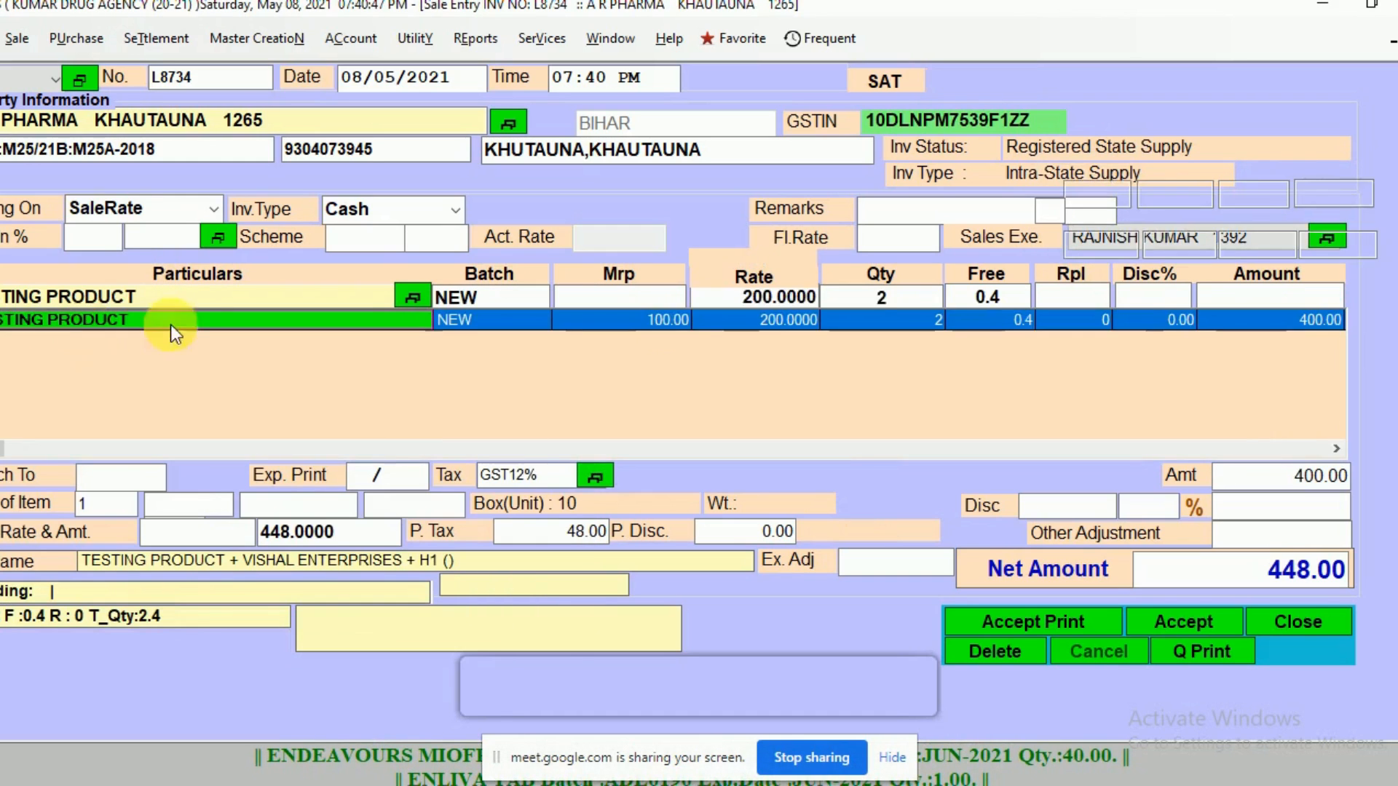
left_click(993, 296)
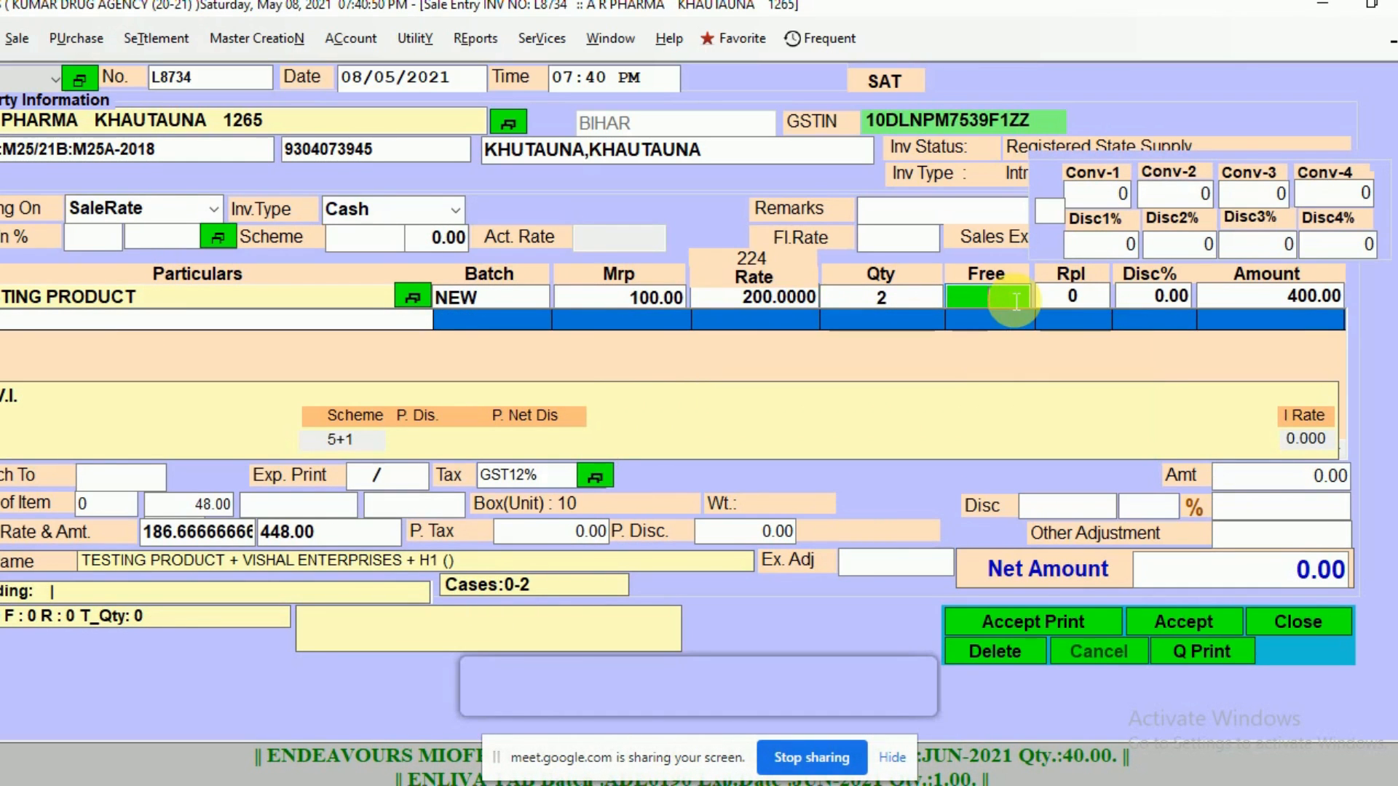
key("Return")
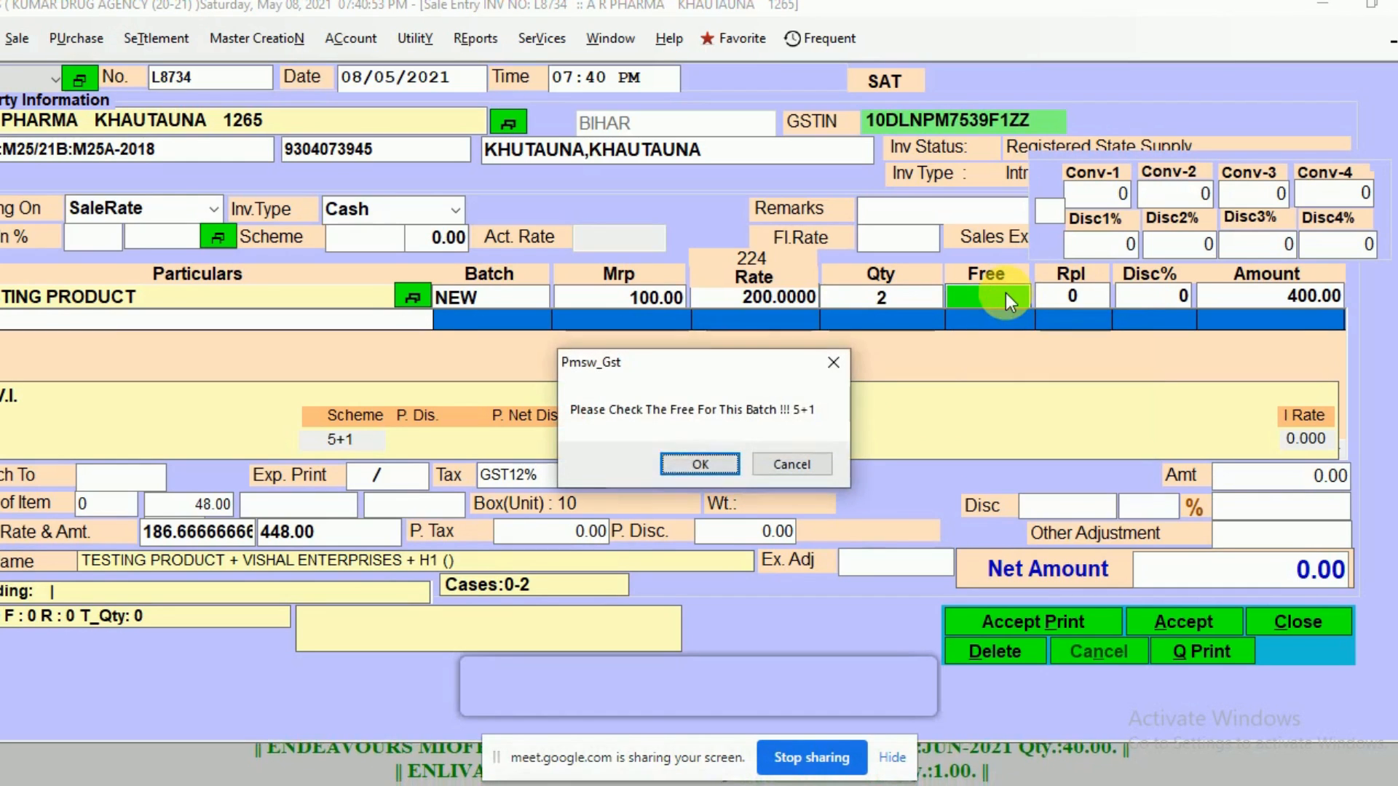
left_click(685, 470)
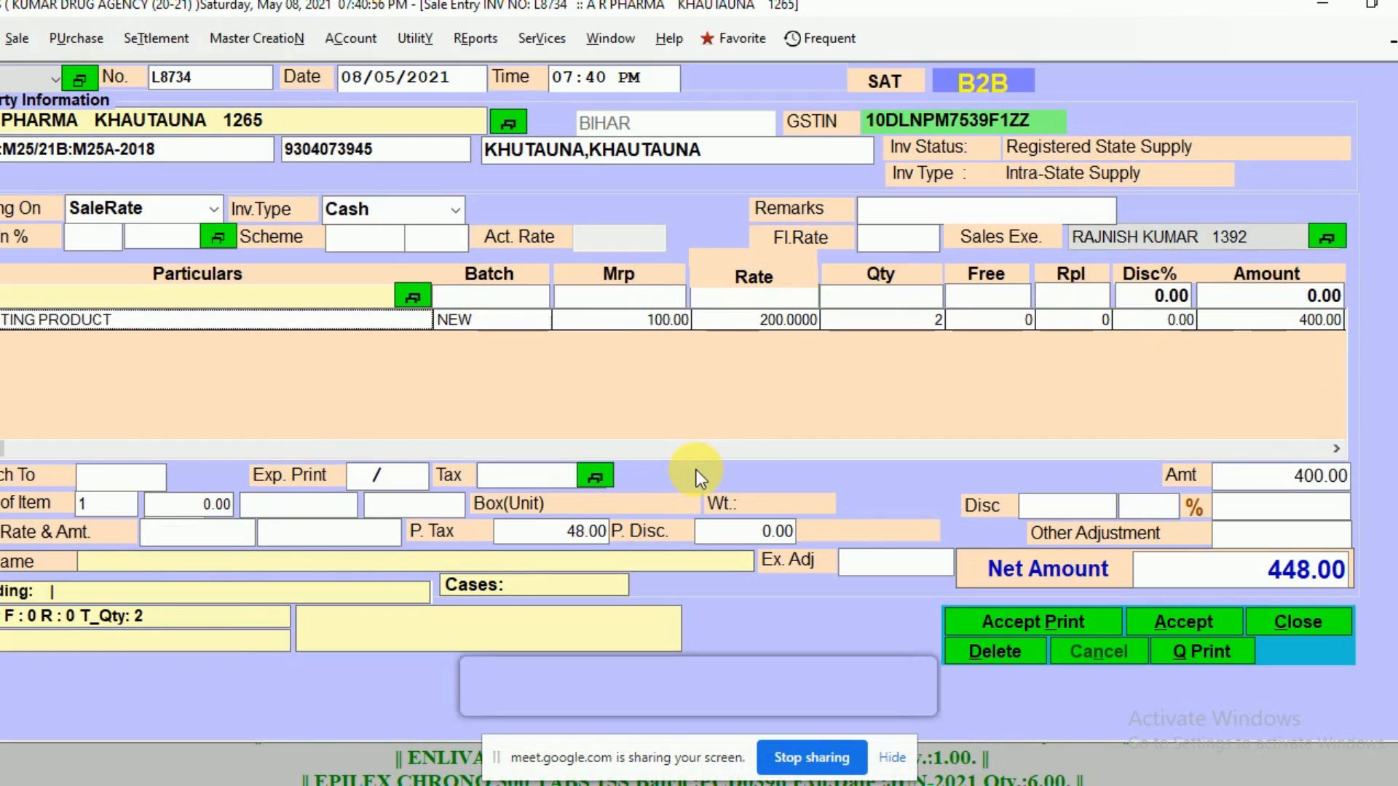
Check the sales executive and product line, then save the invoice and close the sale entry.
left_click(1193, 242)
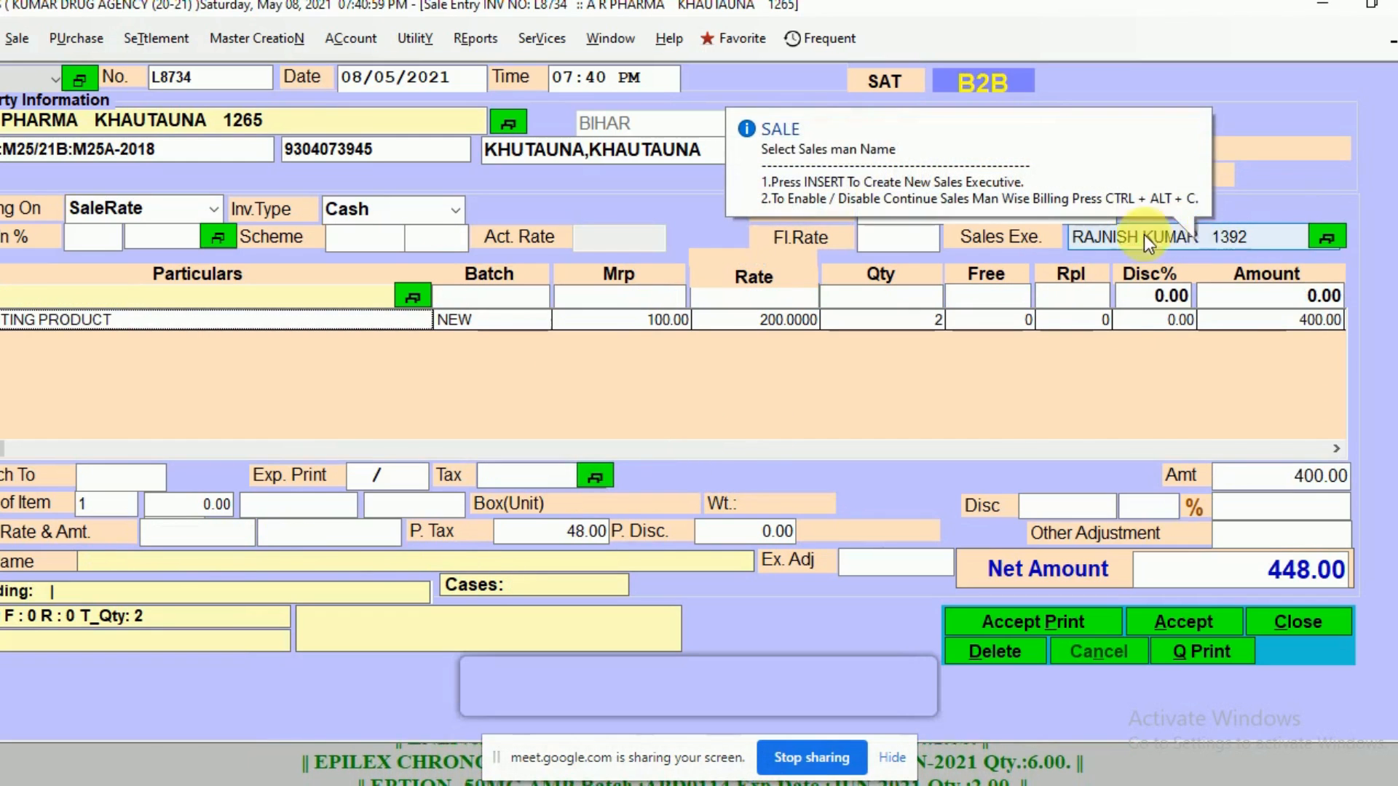
left_click(168, 322)
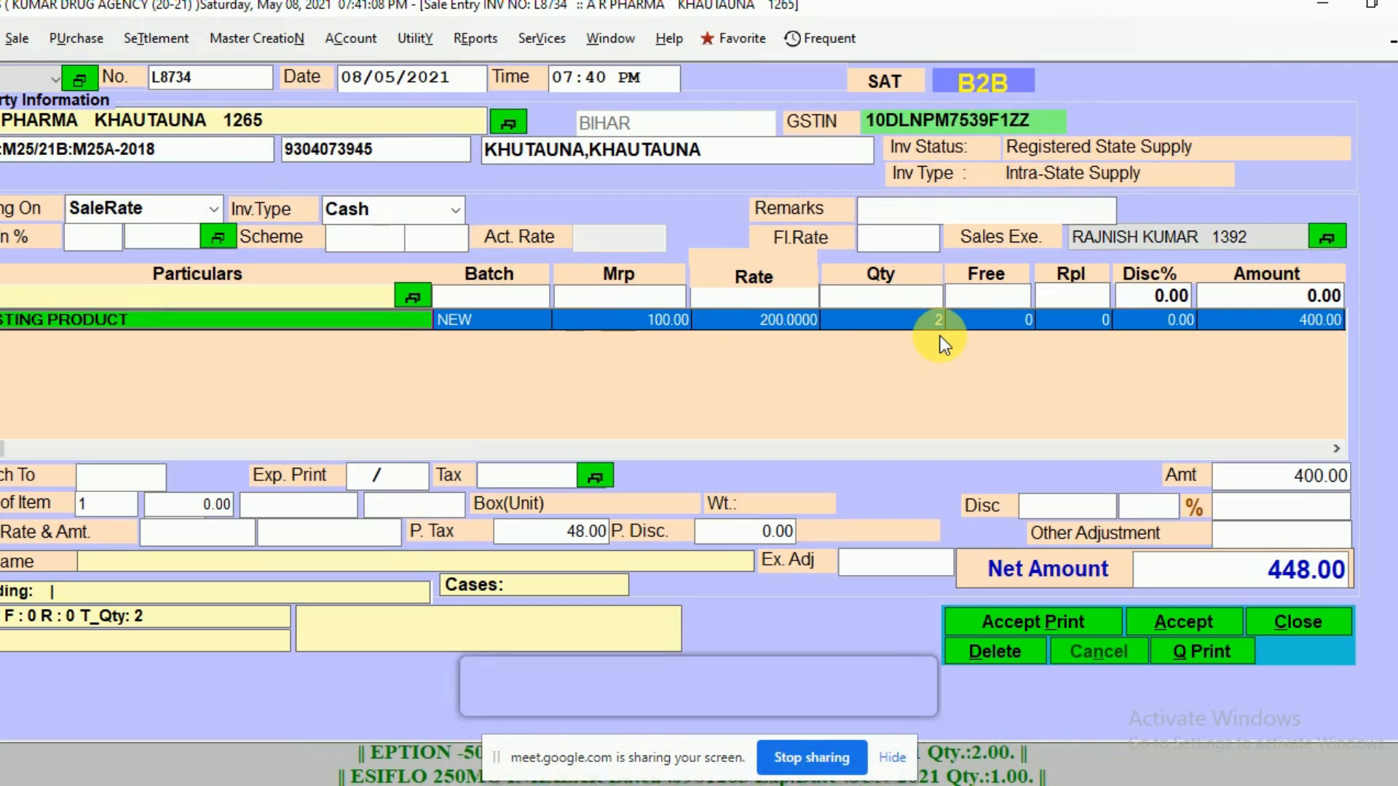
left_click(1180, 624)
left_click(681, 476)
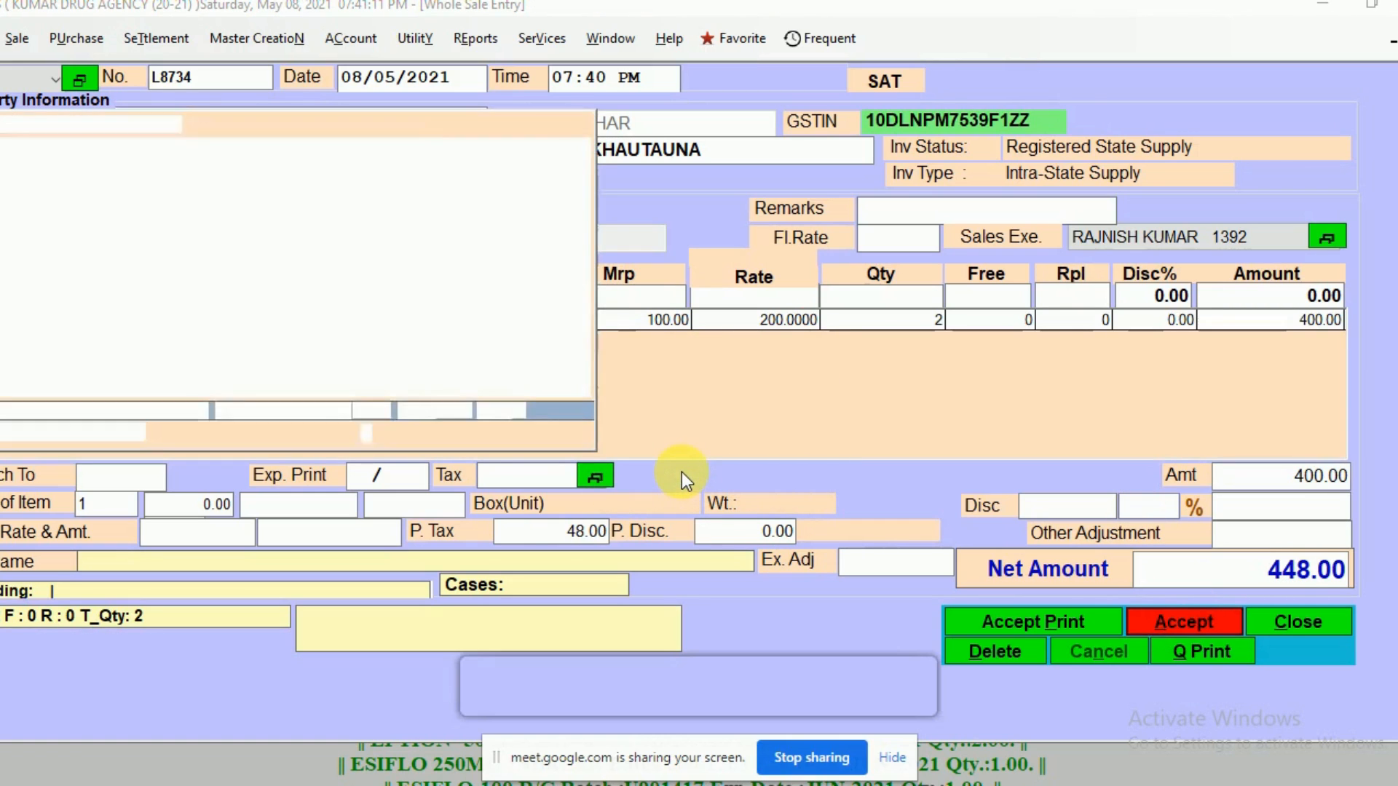
key("Escape")
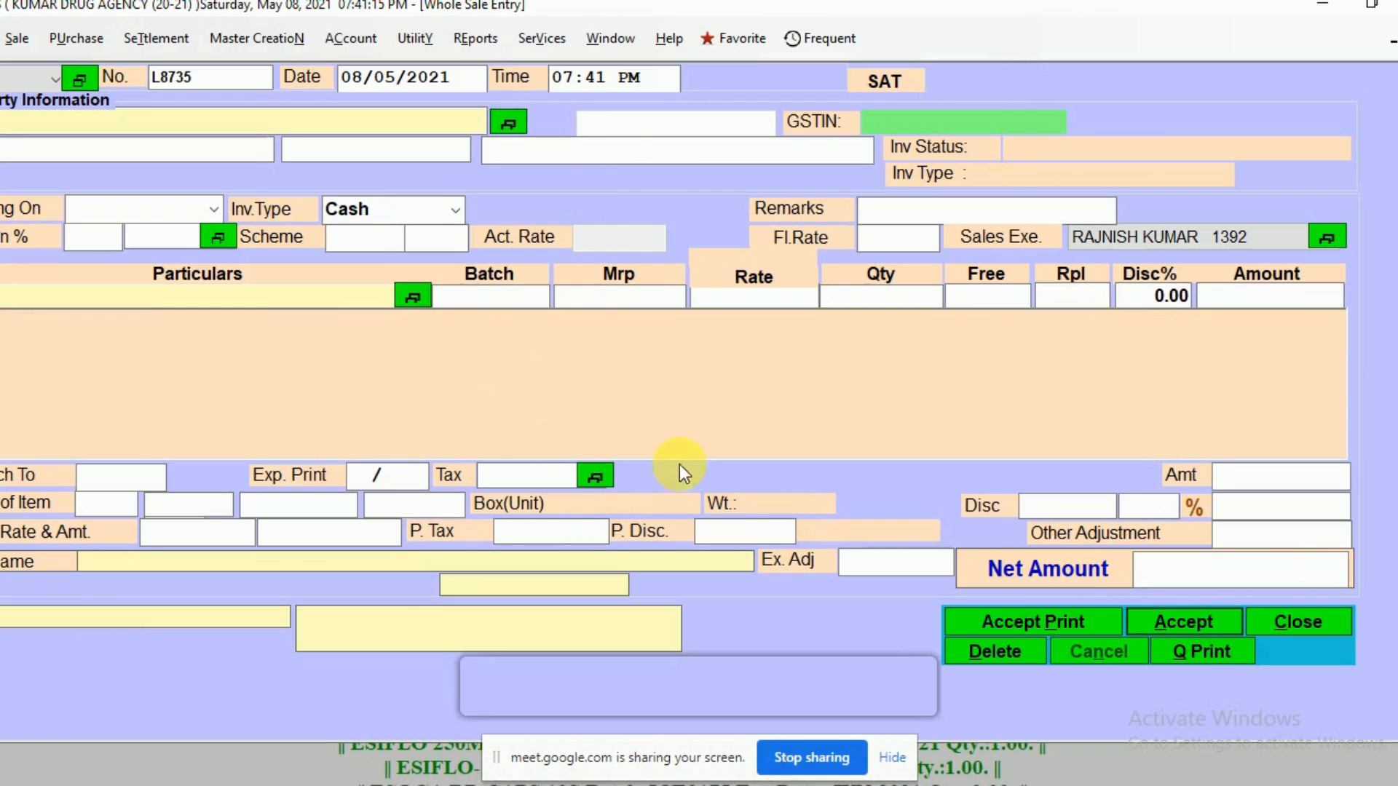
left_click(1269, 622)
left_click(681, 477)
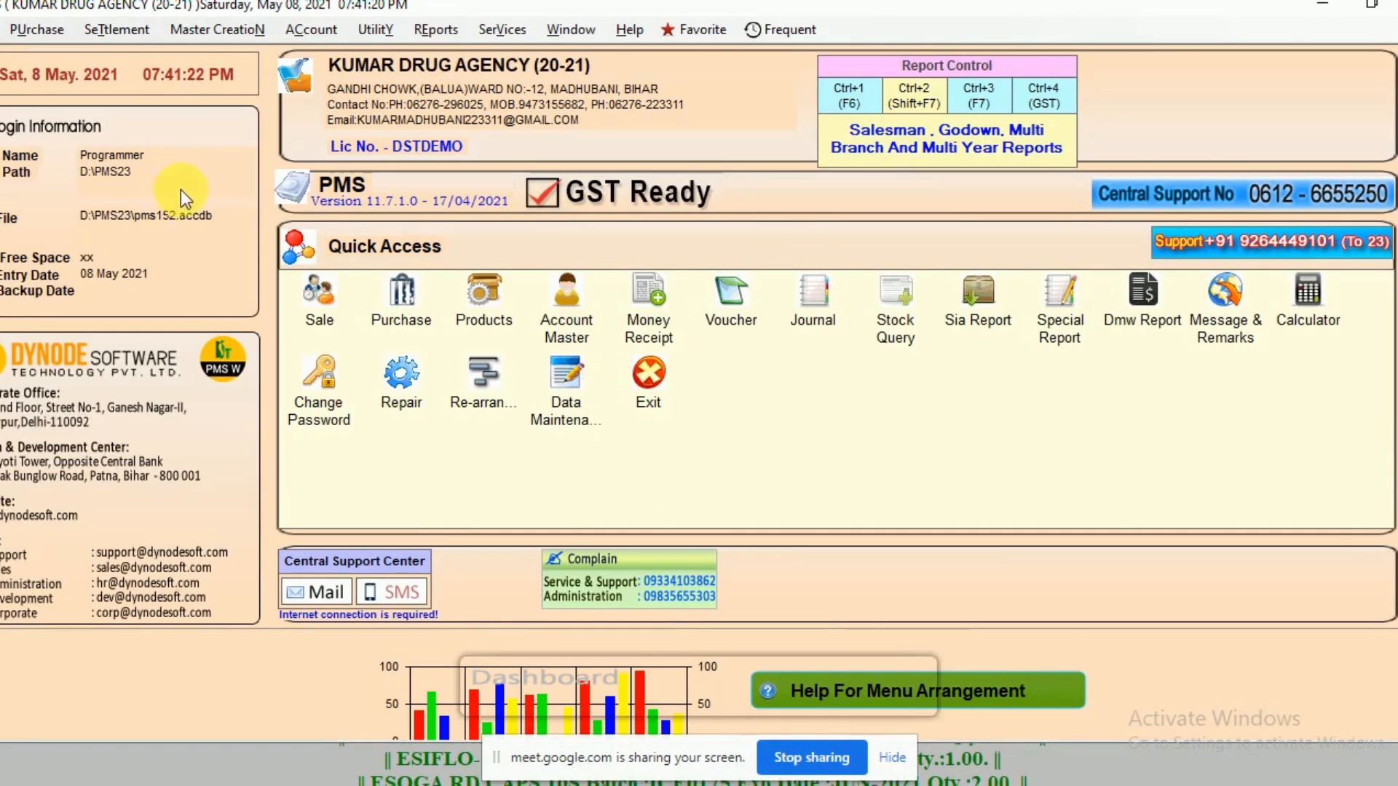
Open a new purchase order and choose the salesman used on the invoice as its sales person.
left_click(40, 30)
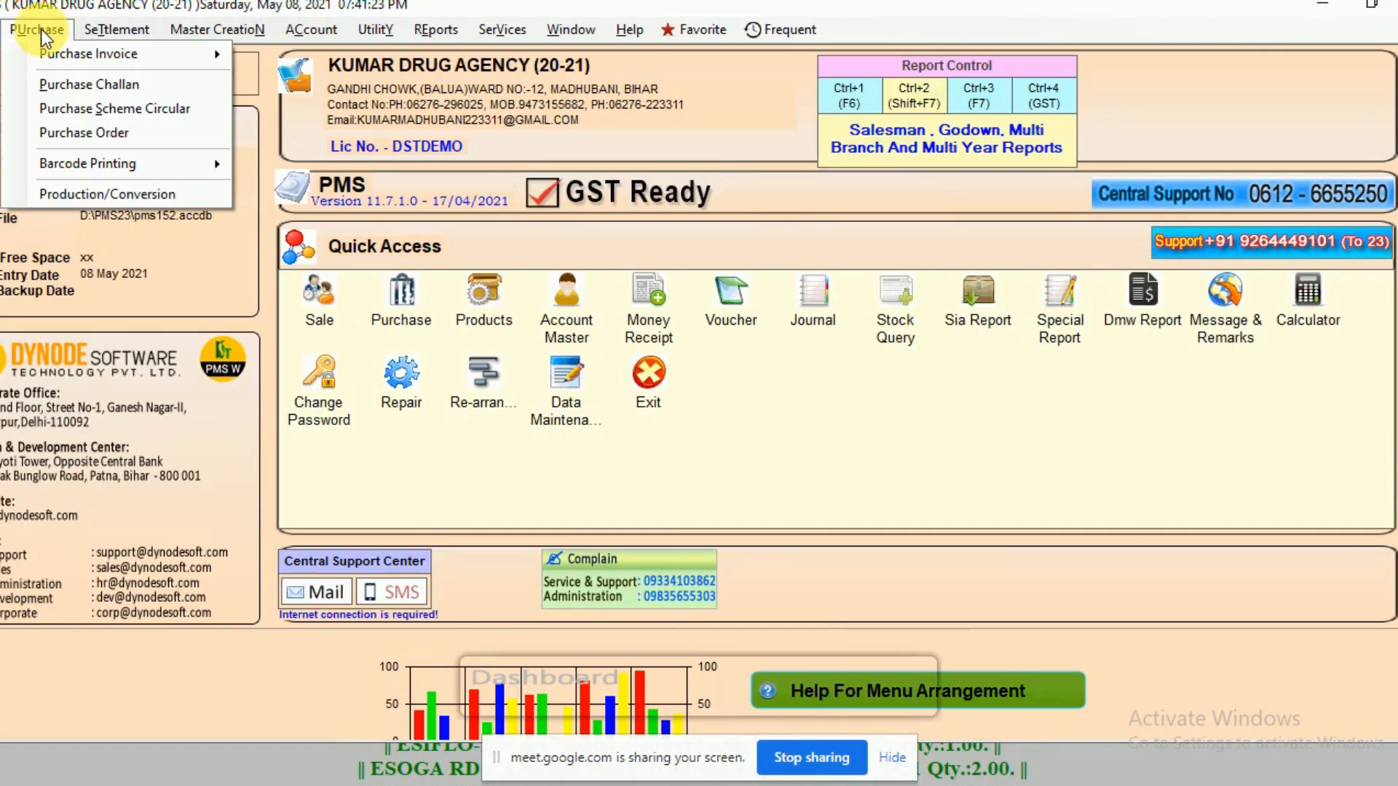
left_click(40, 30)
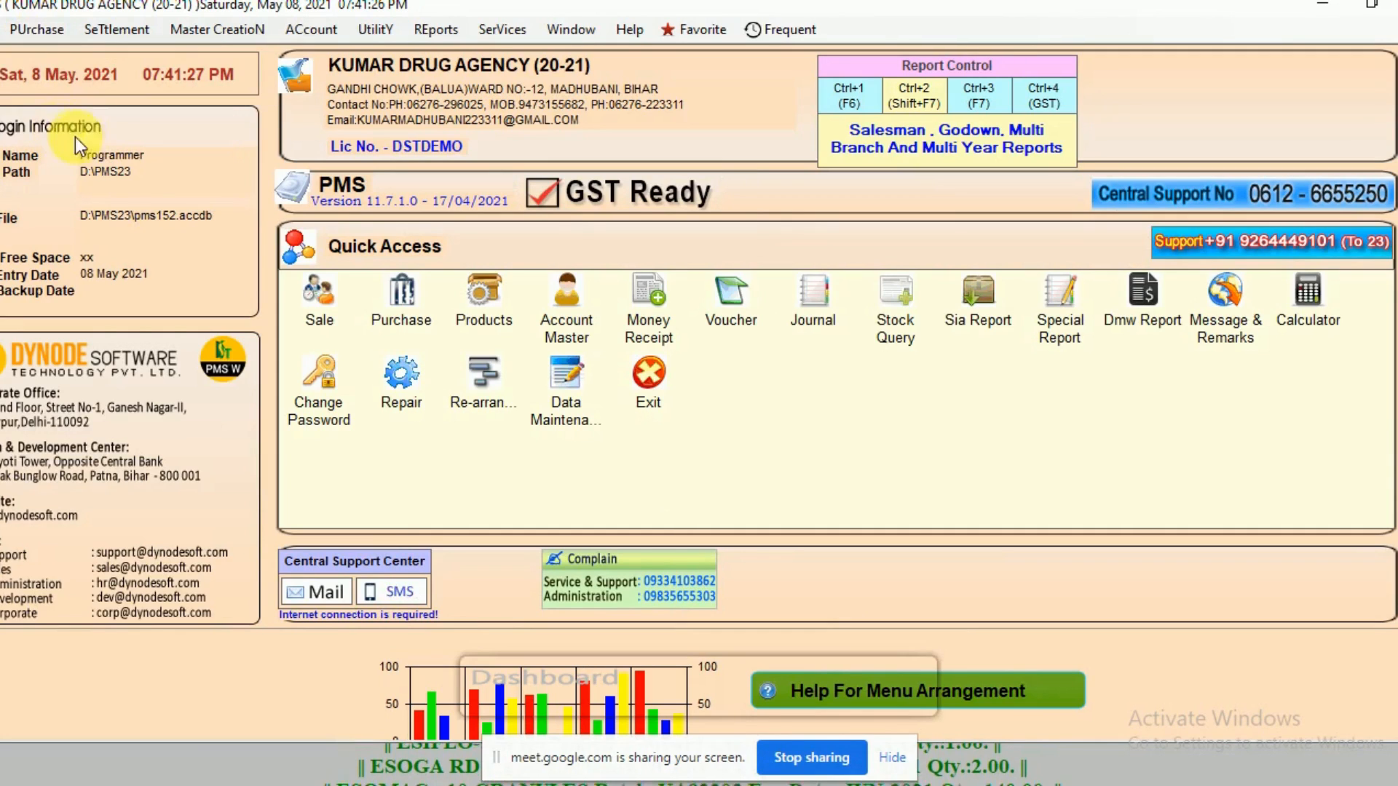
left_click(53, 32)
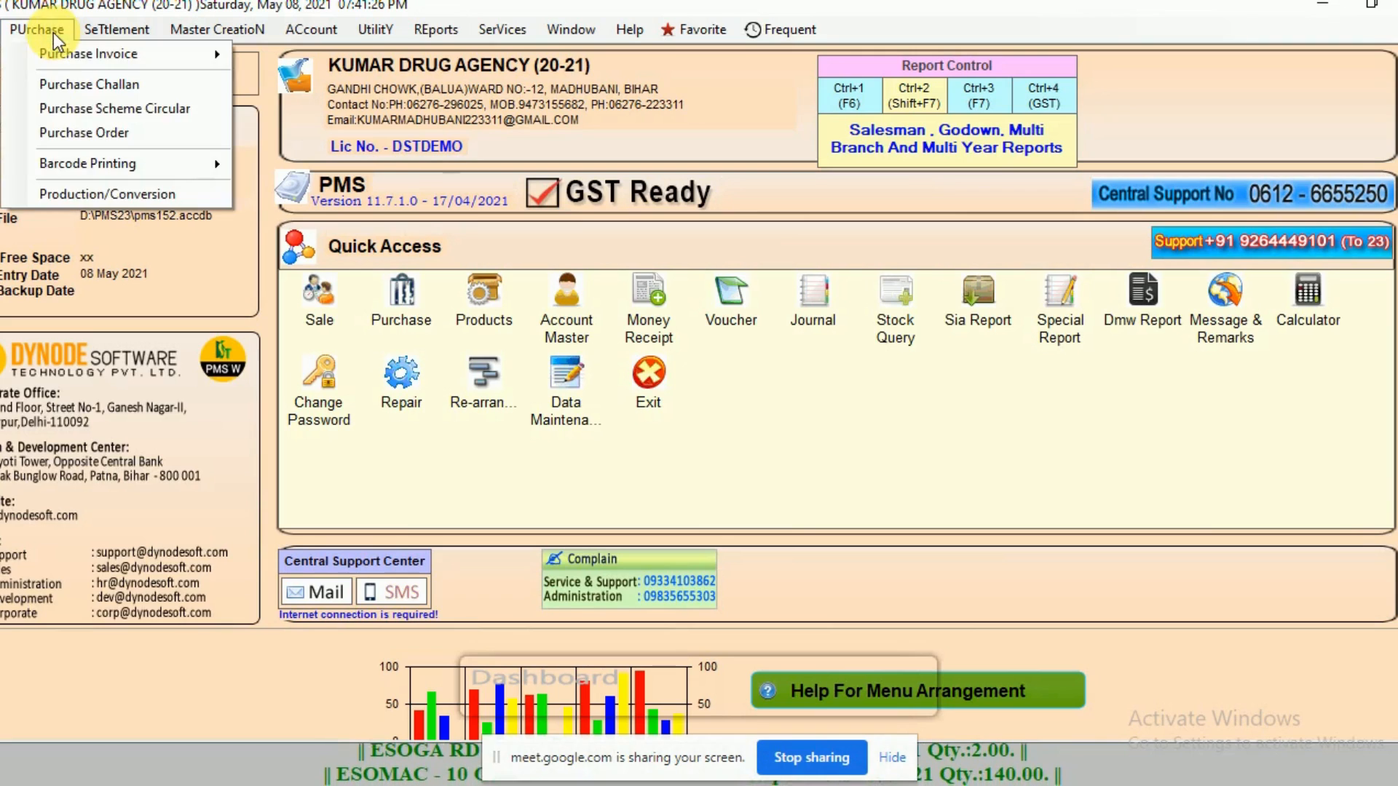
left_click(96, 142)
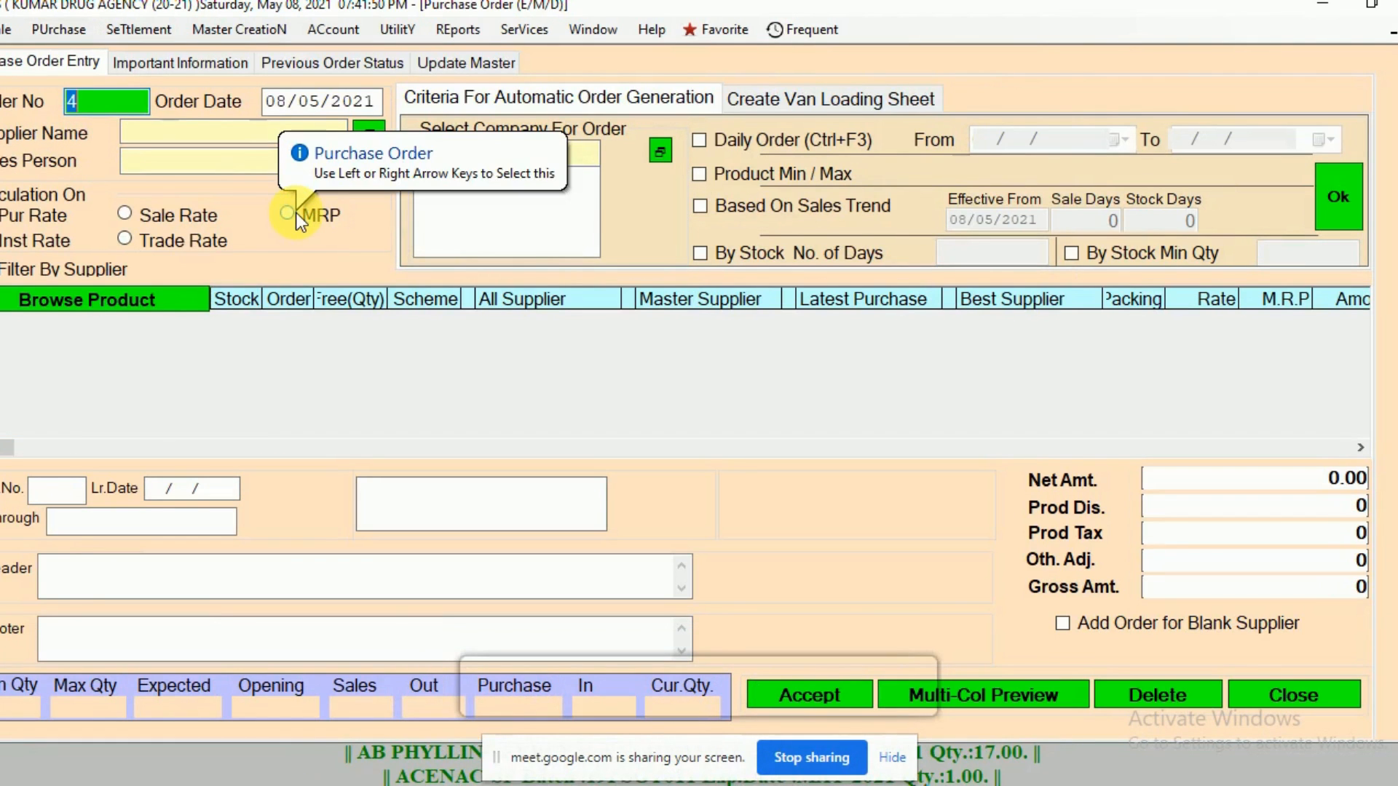
left_click(162, 160)
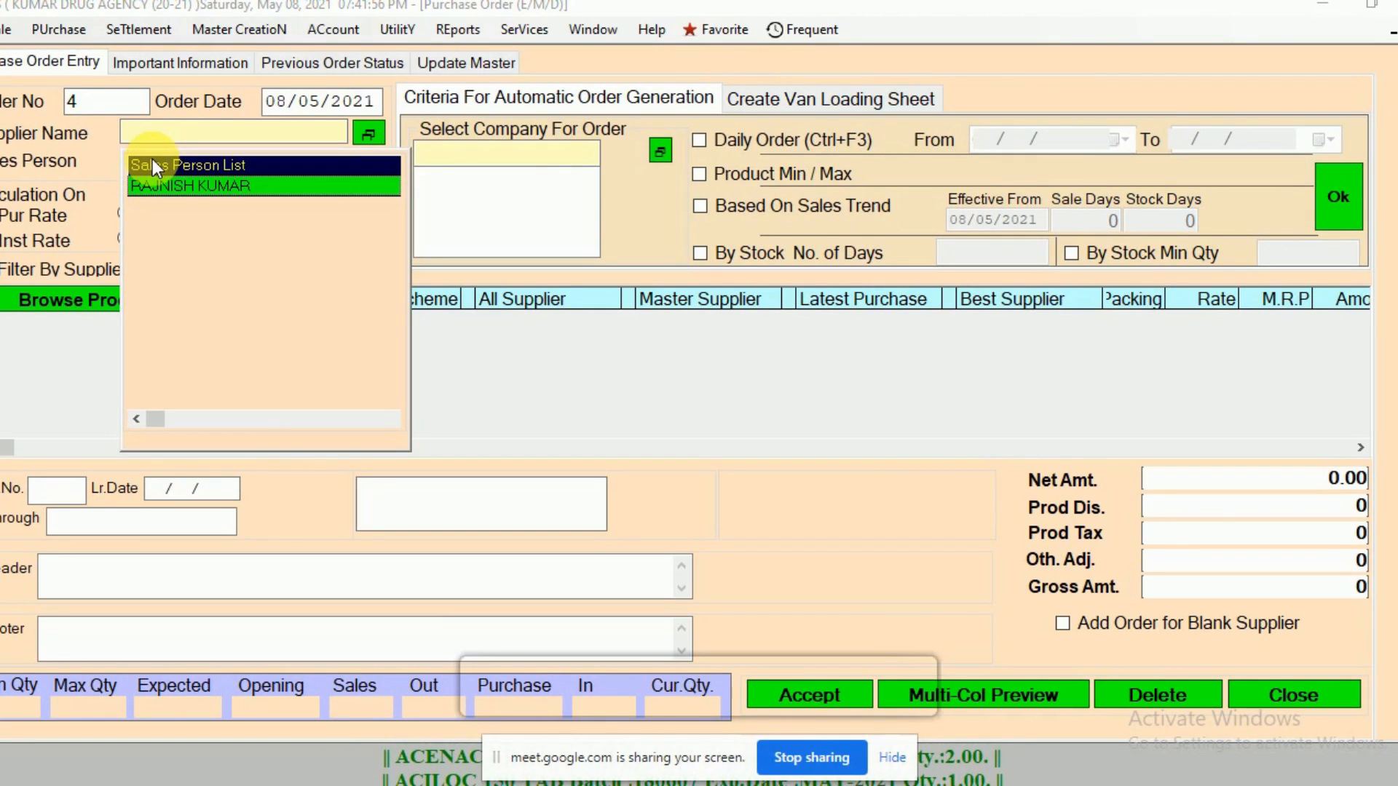
left_click(188, 175)
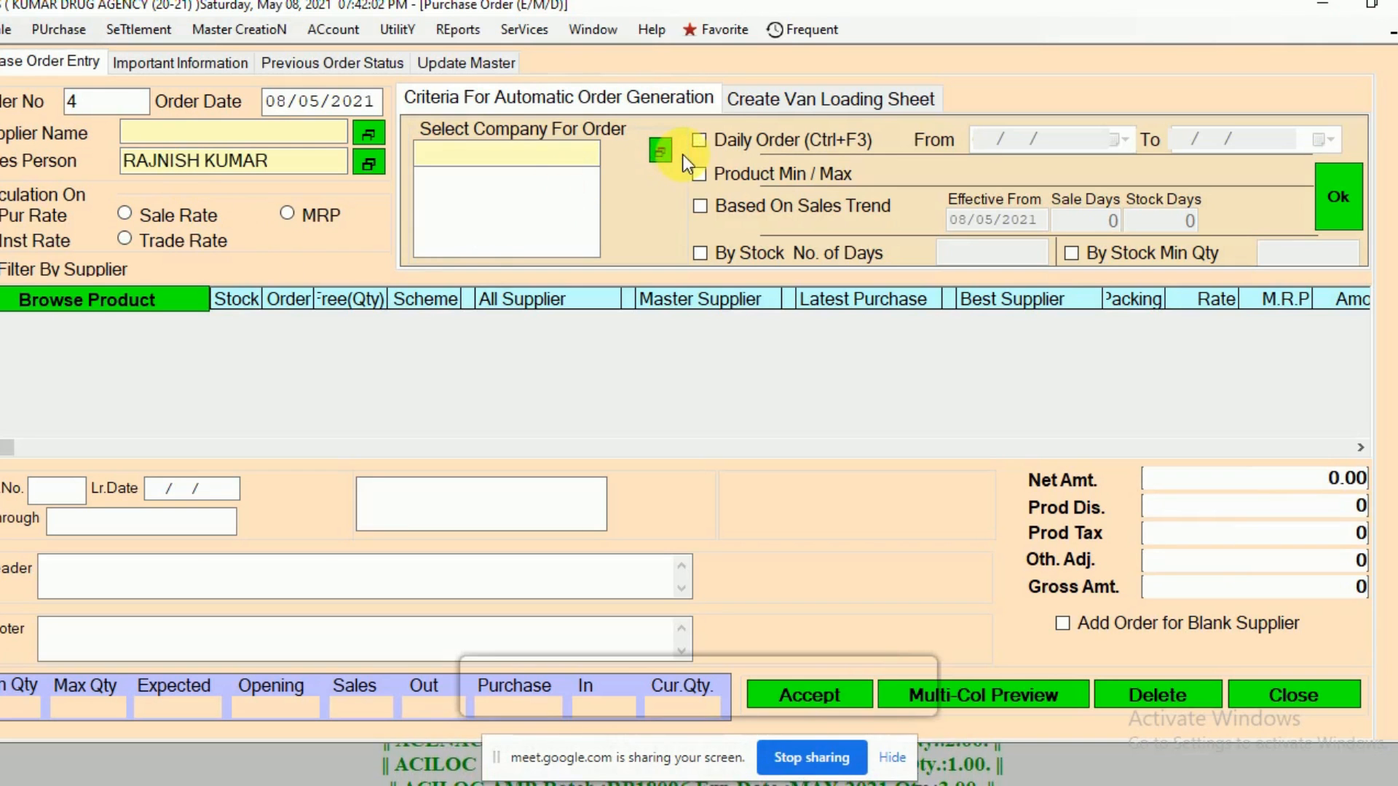
List the invoices for a van loading sheet by sales person, covering 08/05/2021 to 08/05/2021.
left_click(805, 100)
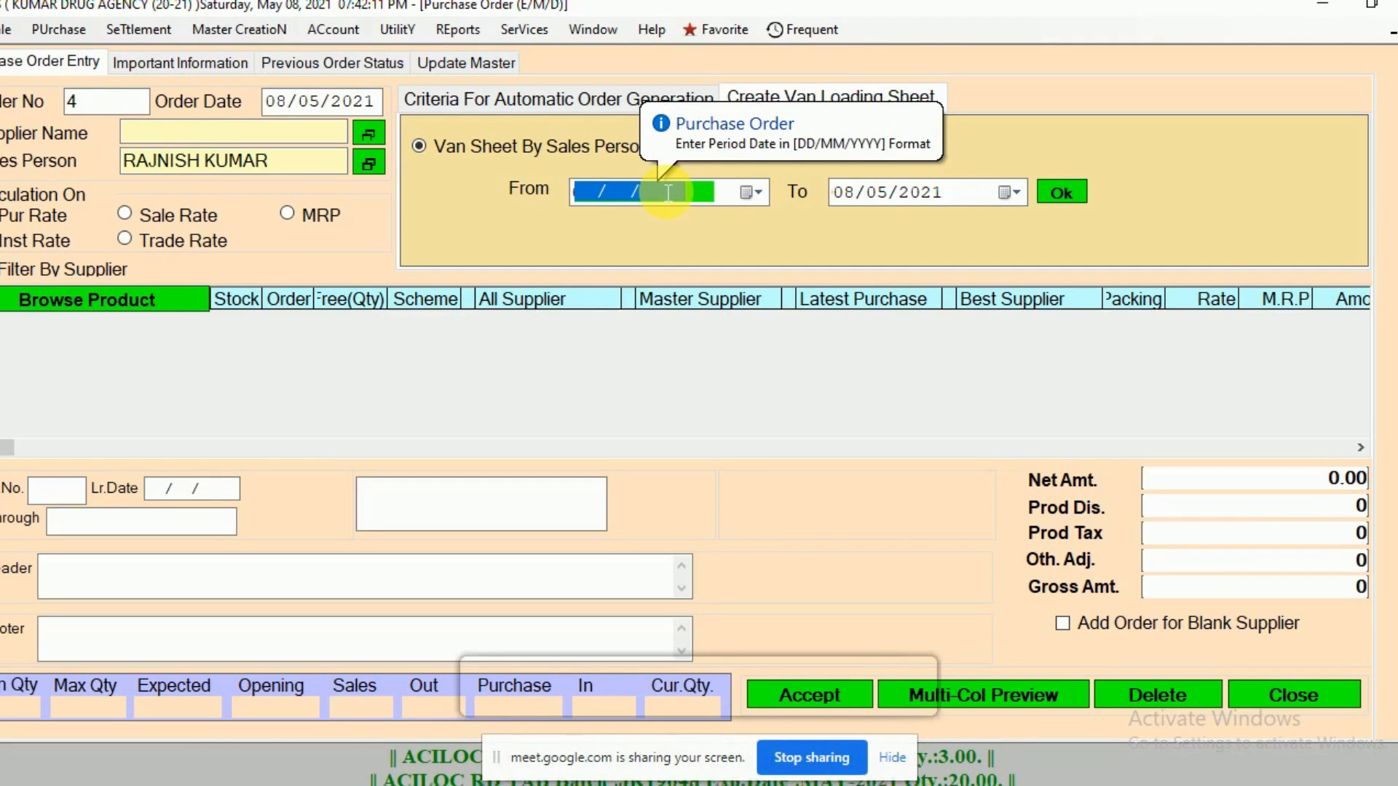
type("08/05/2021")
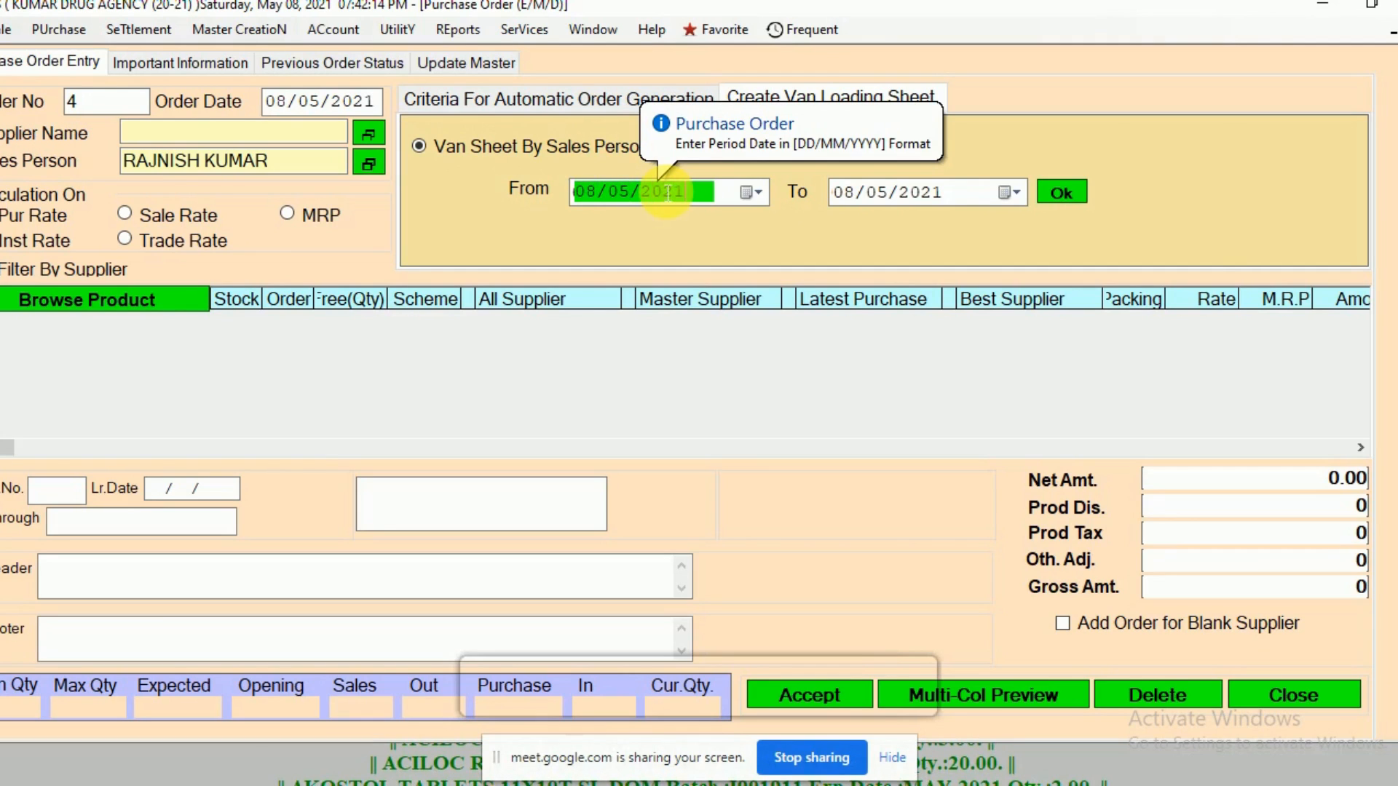
key("Return")
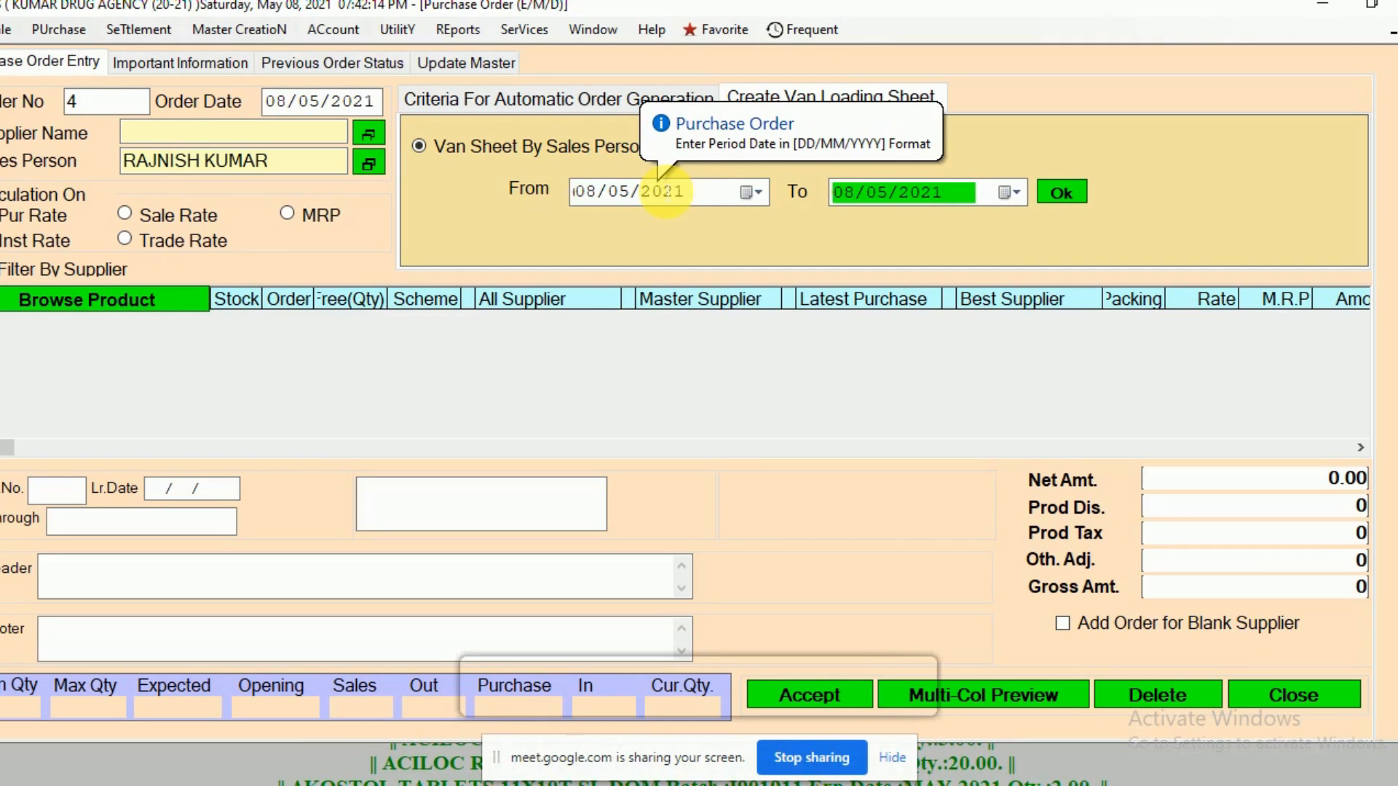
left_click(1063, 193)
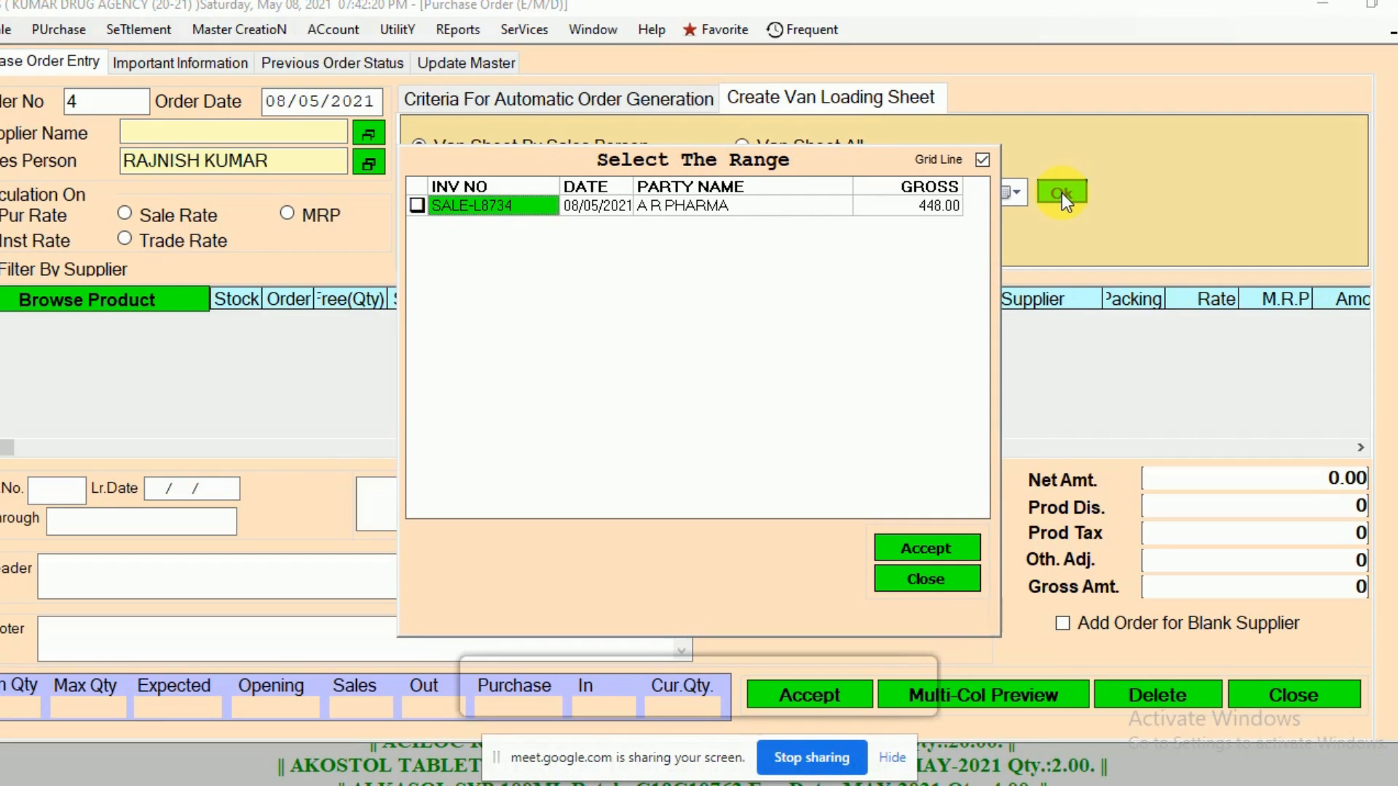
Load the listed A R PHARMA invoice into the van loading sheet and save the order with a blank supplier.
left_click(419, 206)
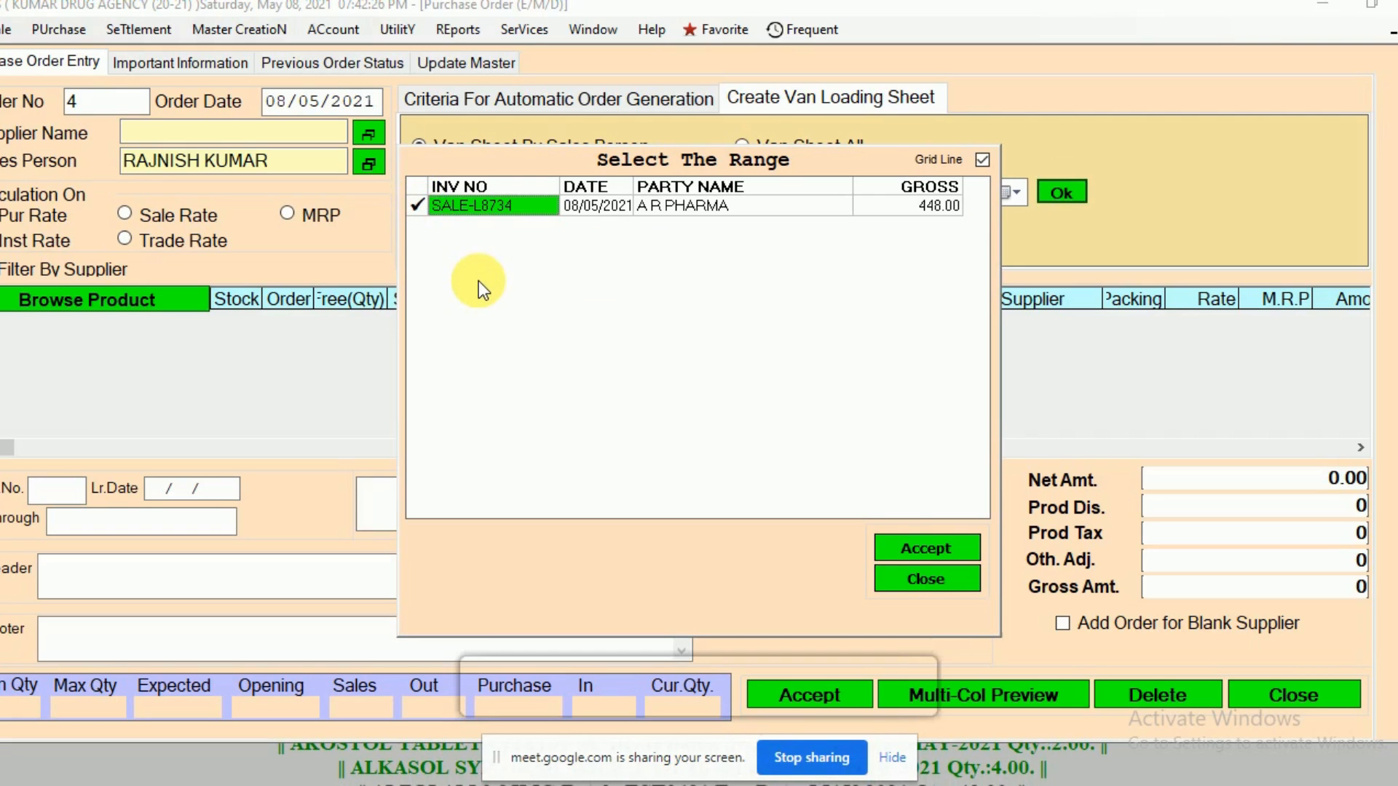
left_click(928, 550)
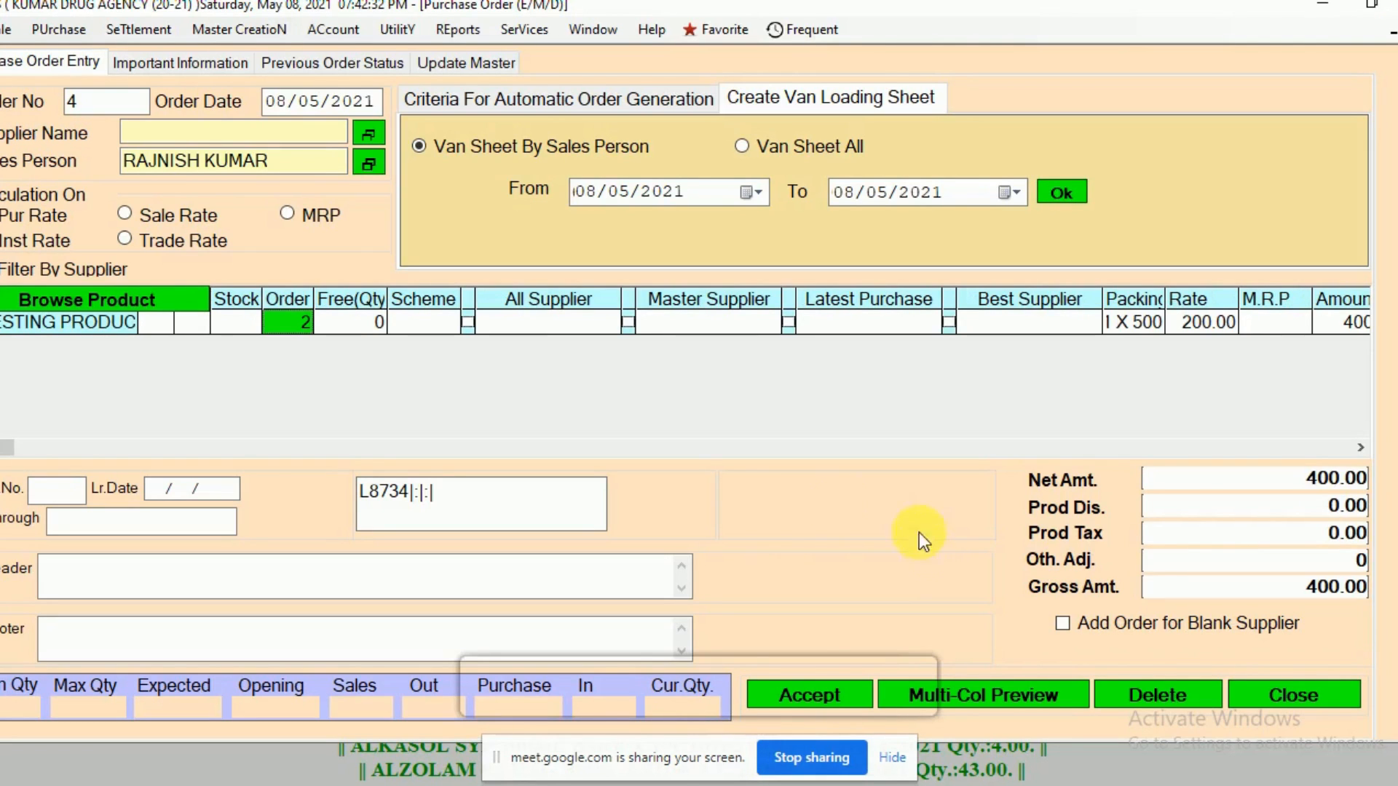
left_click(846, 697)
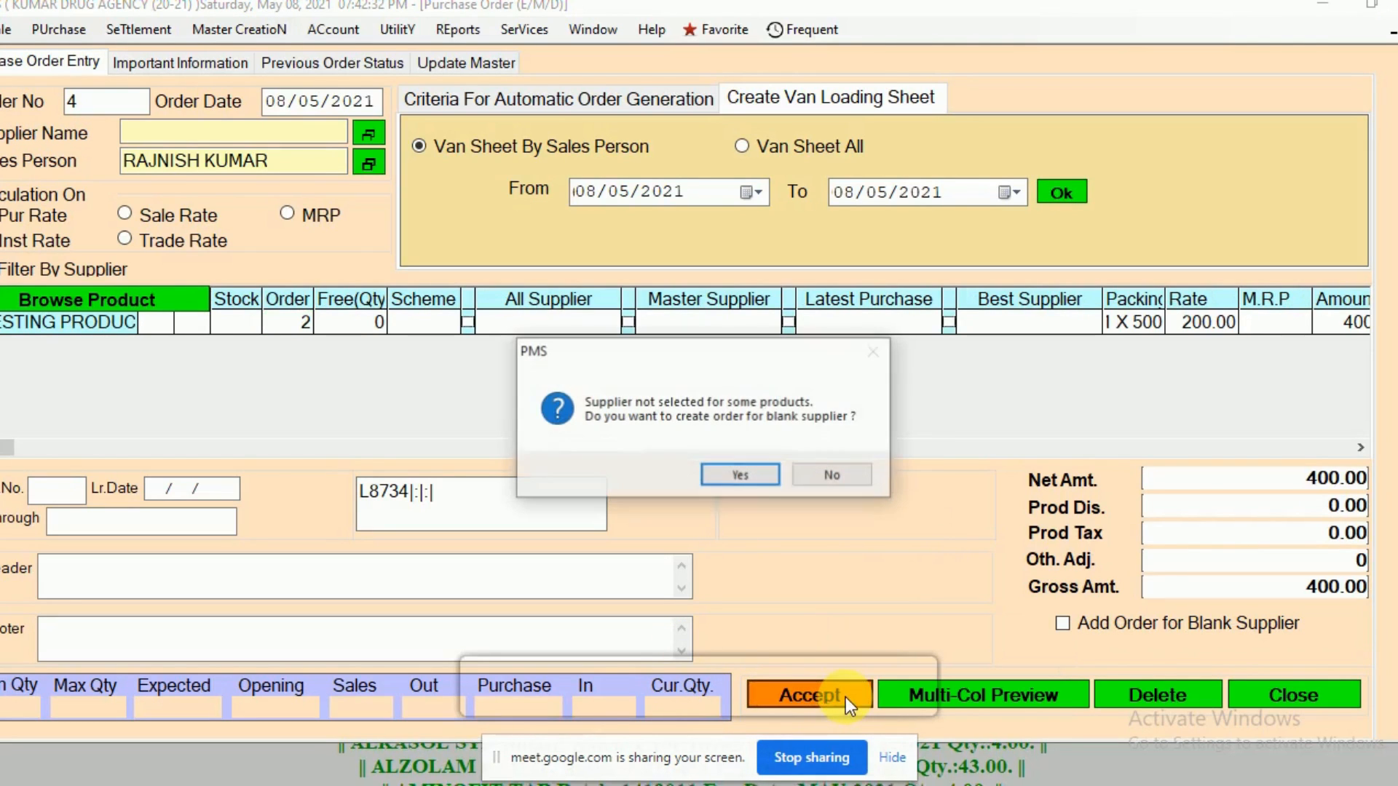
left_click(756, 478)
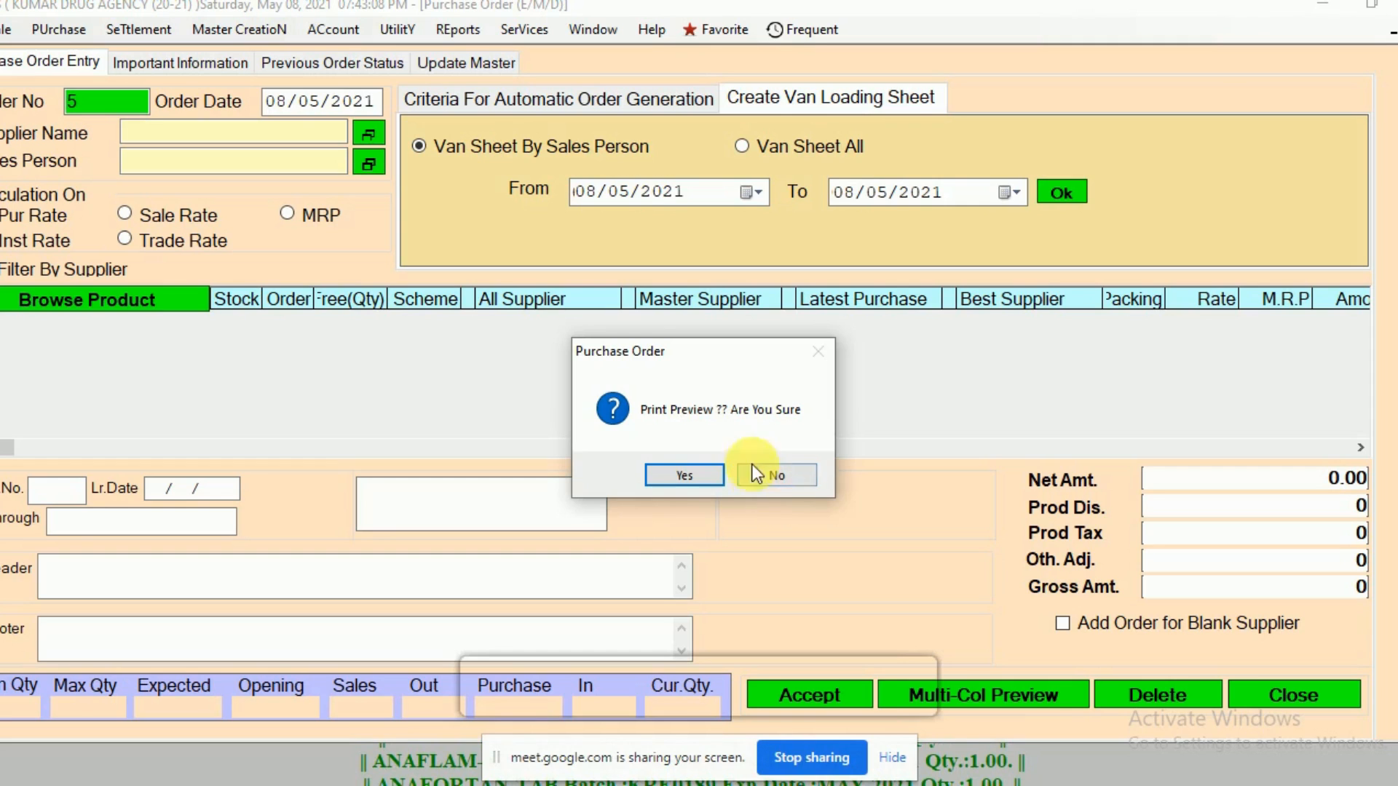
Decline the print preview of the saved order and close the purchase order window.
left_click(763, 483)
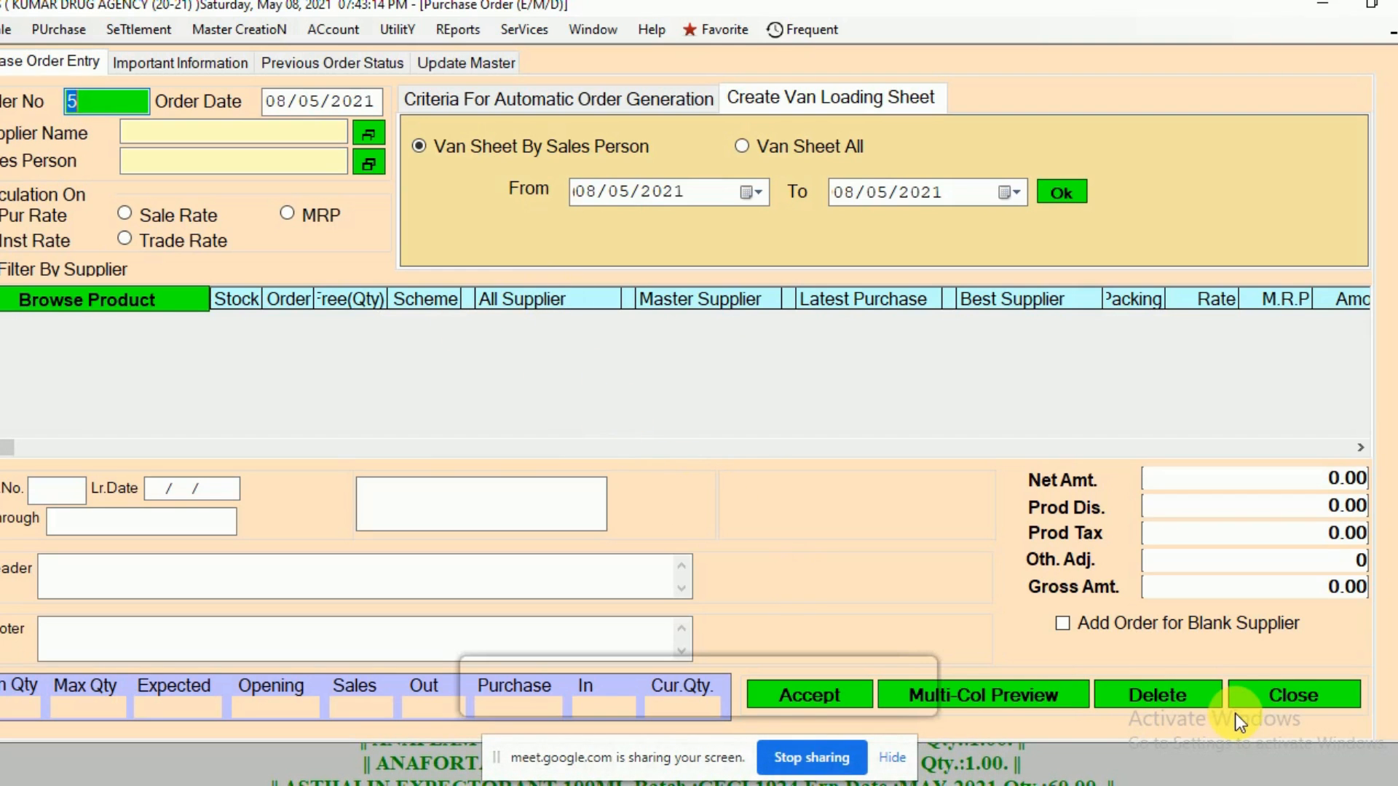
left_click(1310, 696)
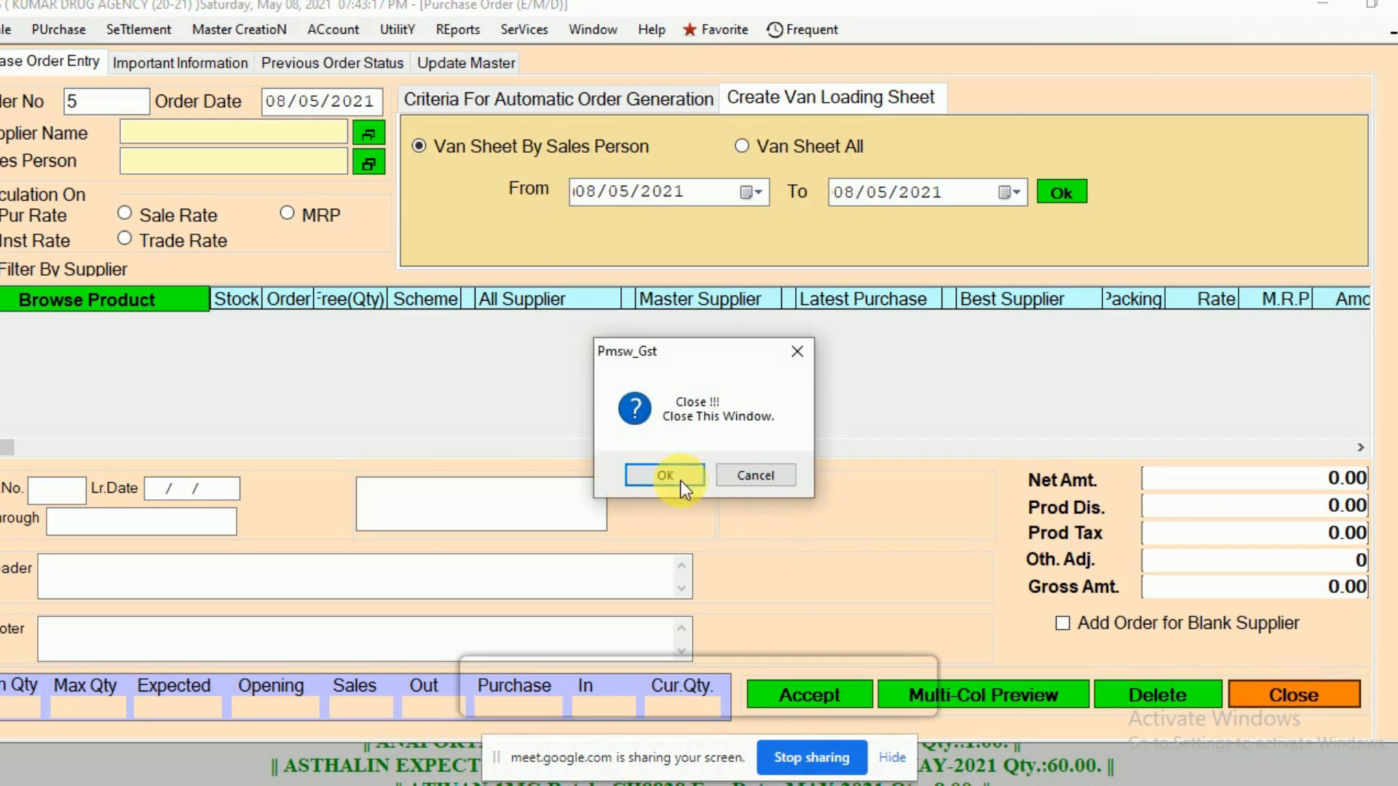
left_click(680, 482)
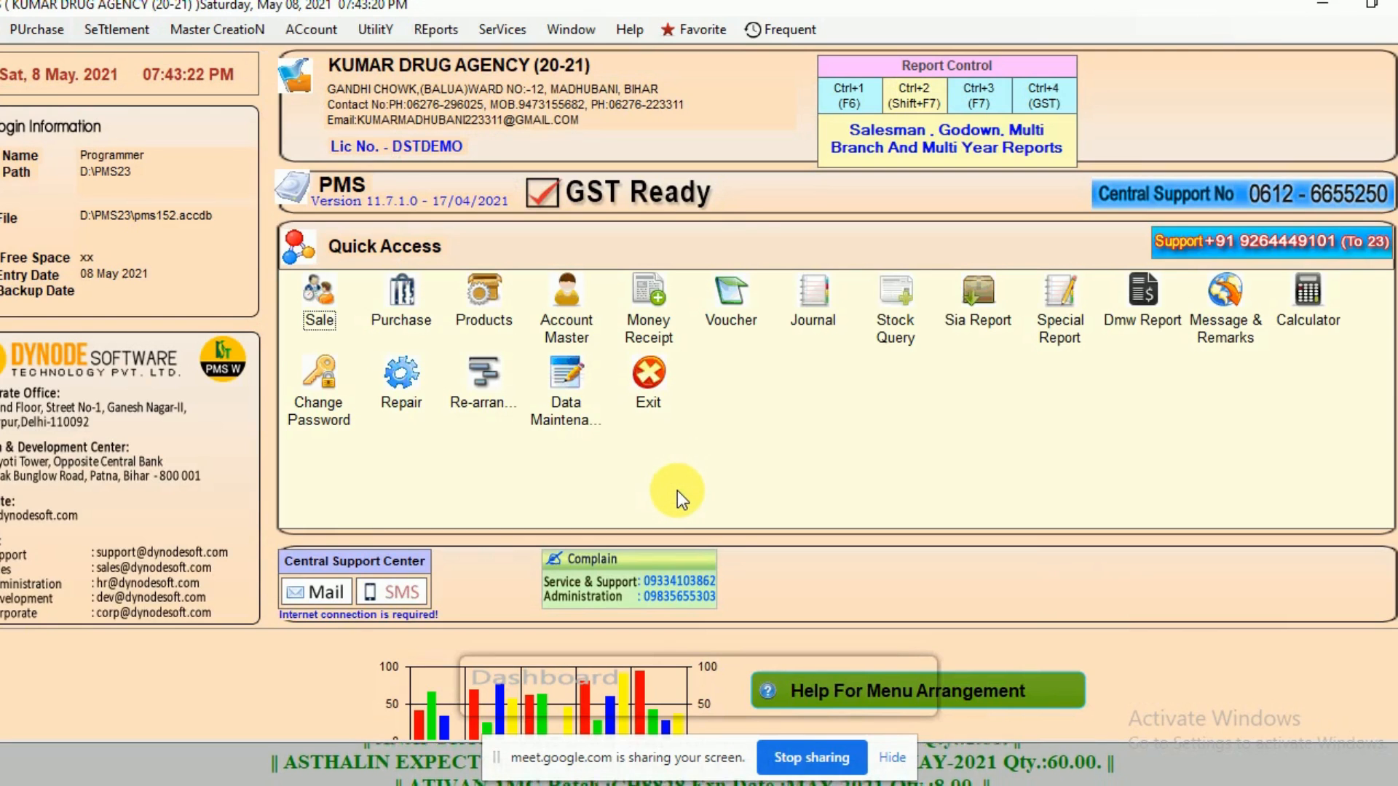
Open the salesman-wise Van Loading sale report from the inventory, stock and account reports.
left_click(428, 30)
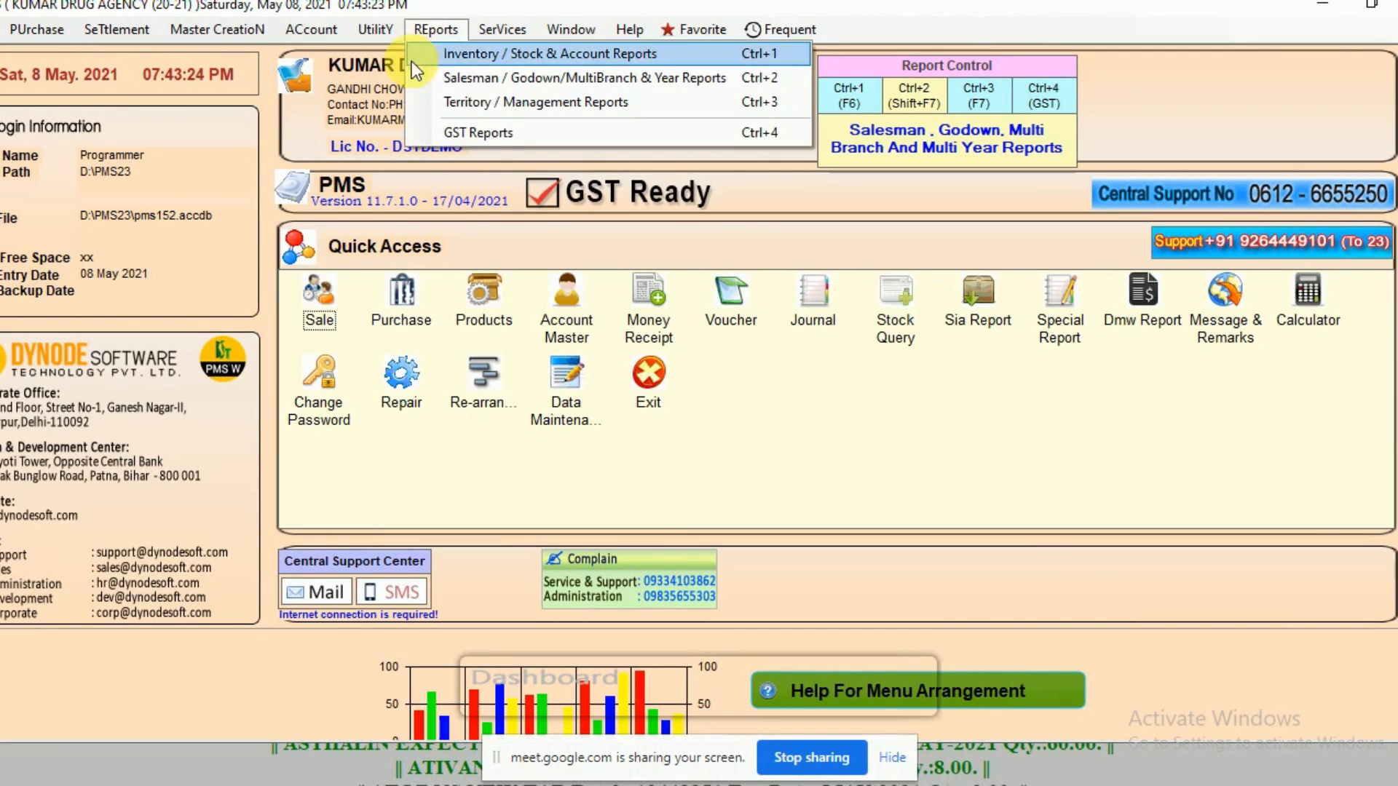
left_click(472, 54)
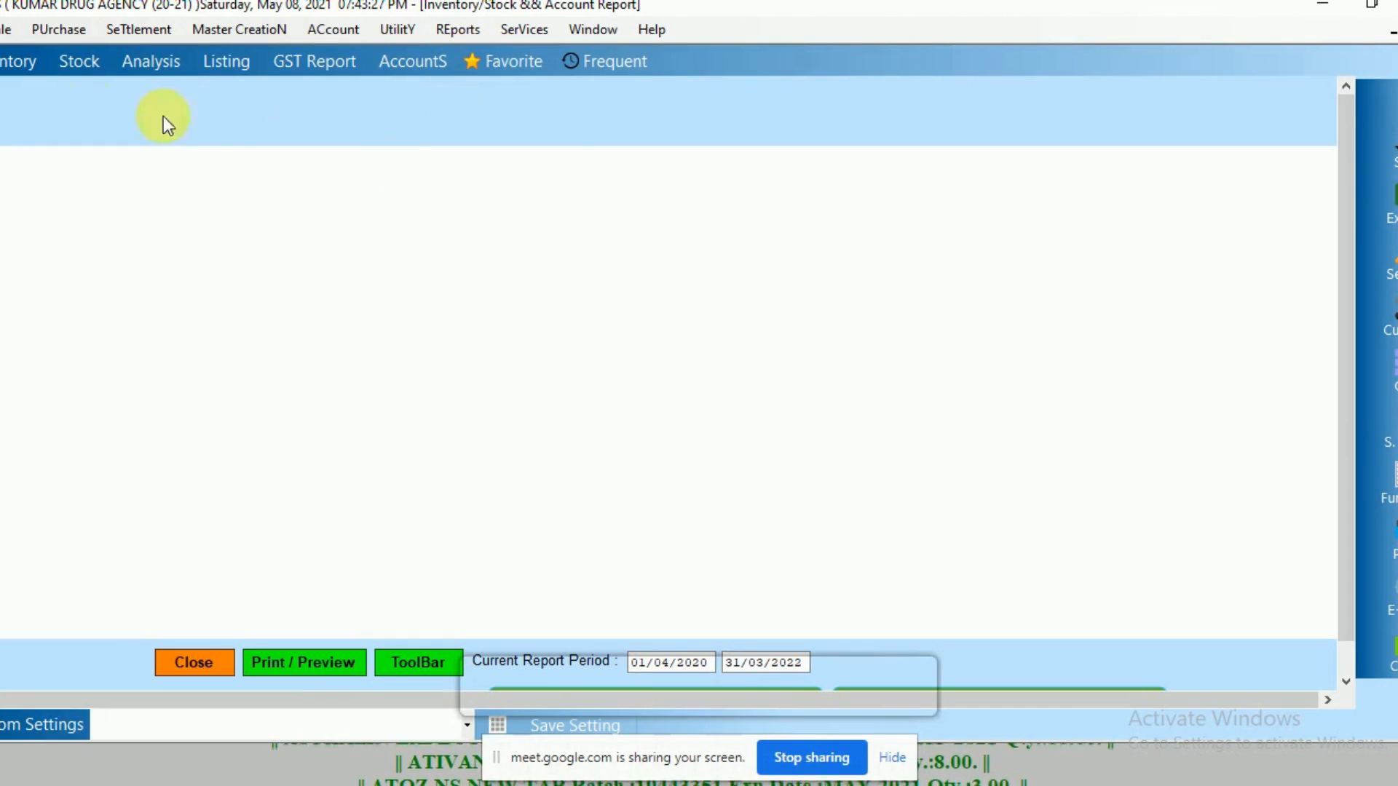
left_click(19, 64)
mouse_move(176, 122)
mouse_move(333, 310)
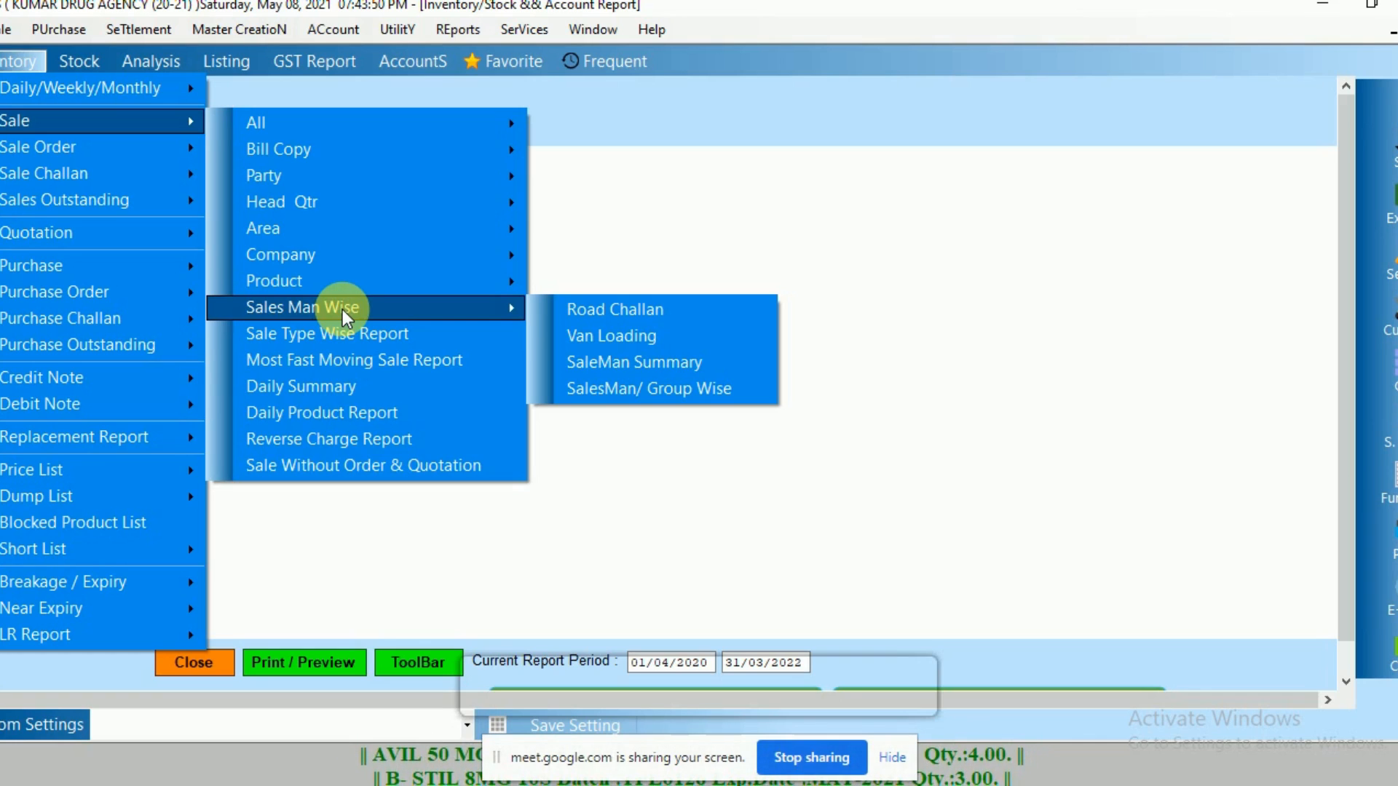
left_click(618, 337)
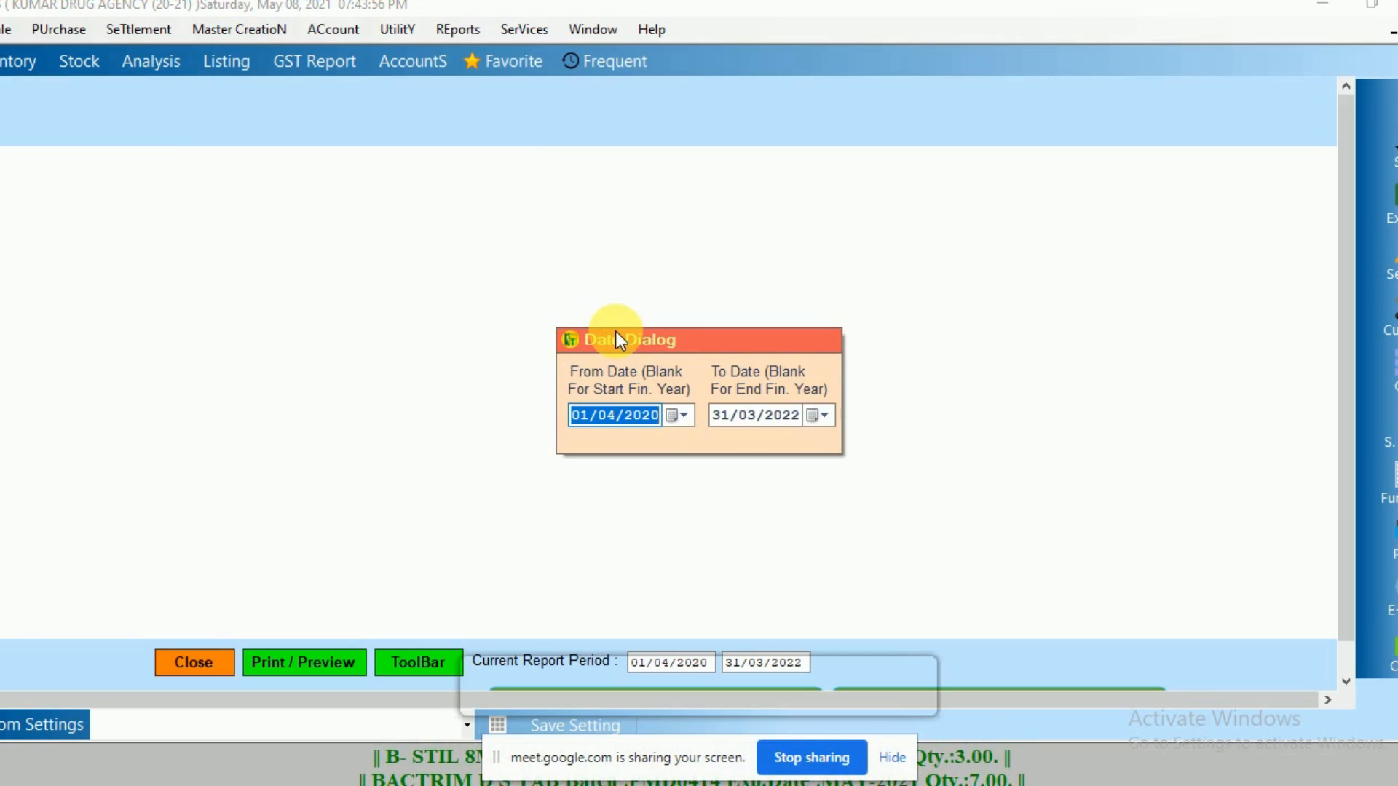
Set the report period from 08/05/2021 to 08/05/2021 and confirm it.
type("08/05/2")
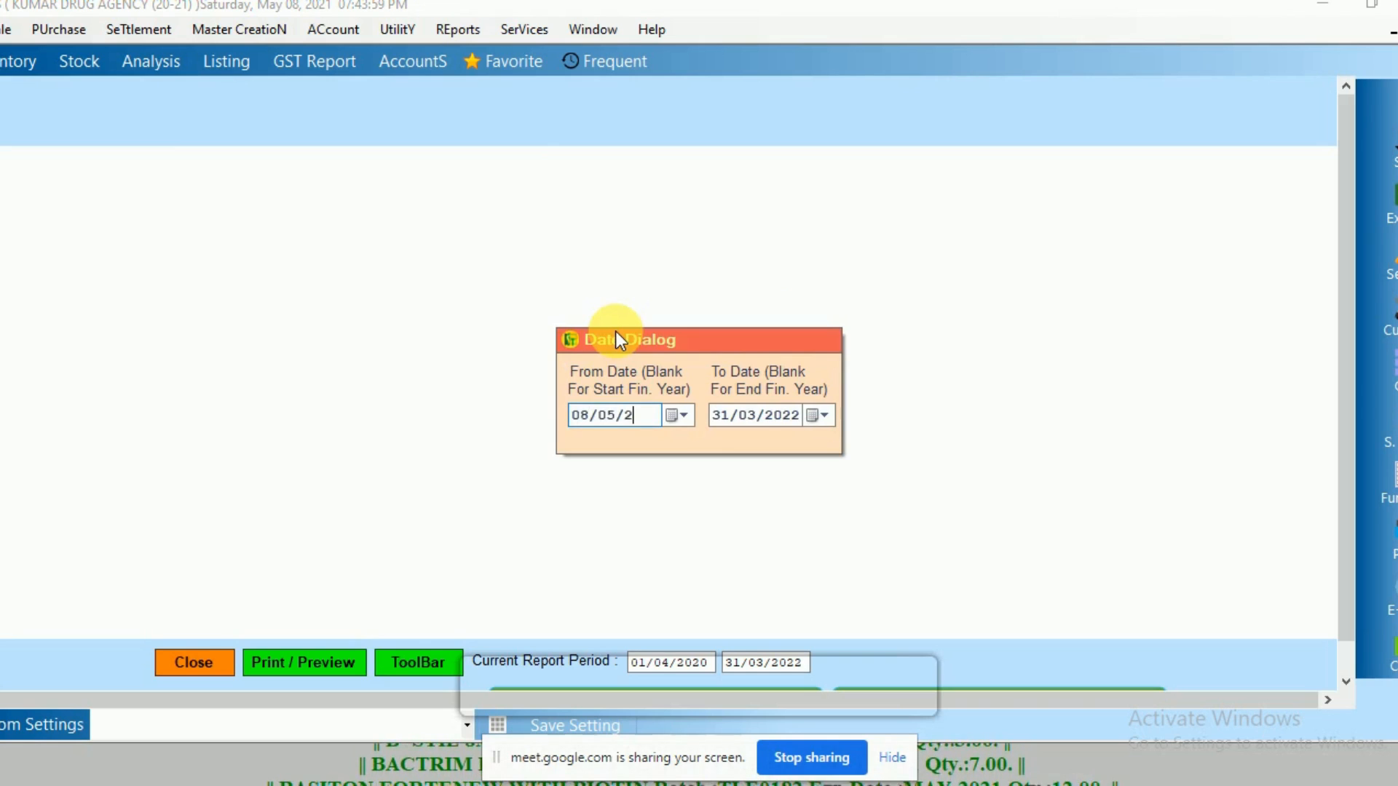
type("021")
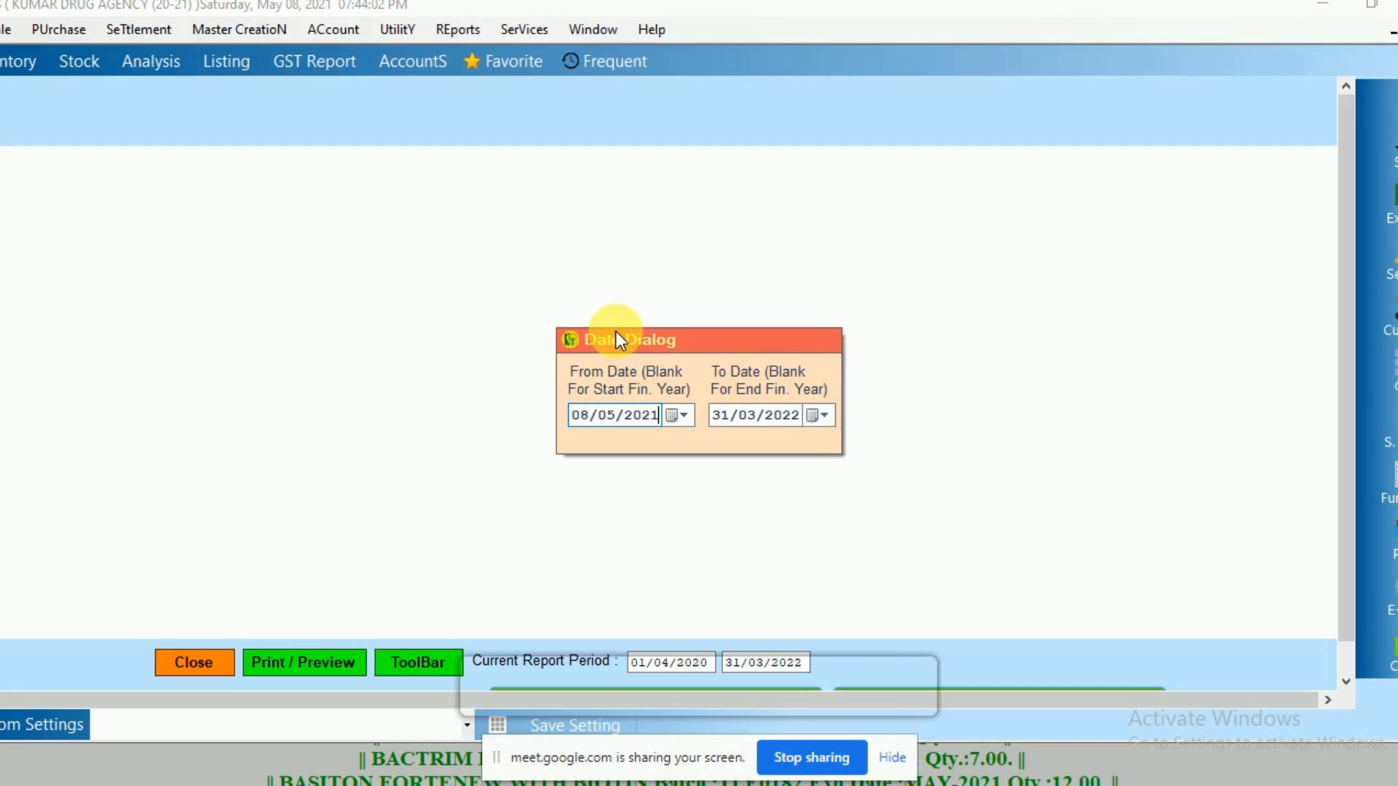
key("Return")
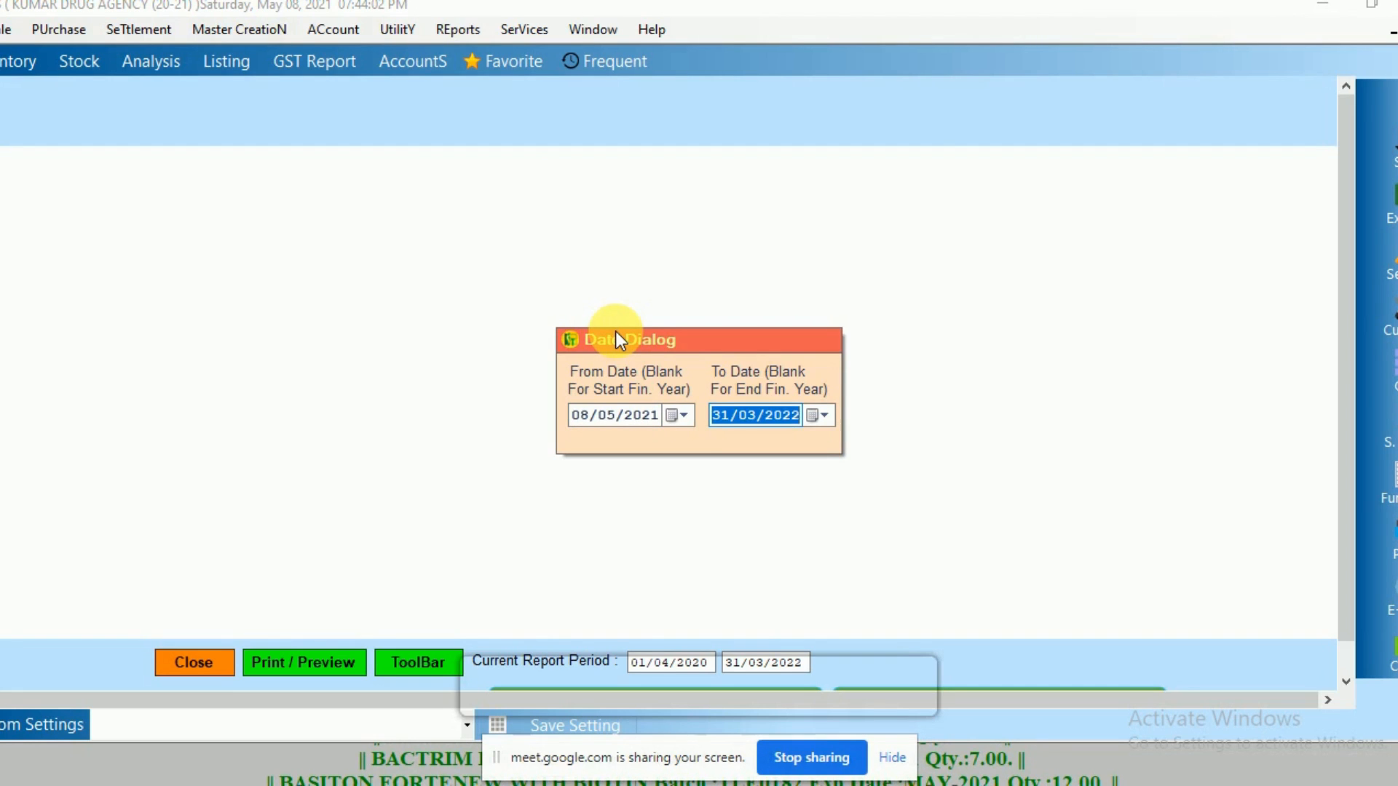
type("080520")
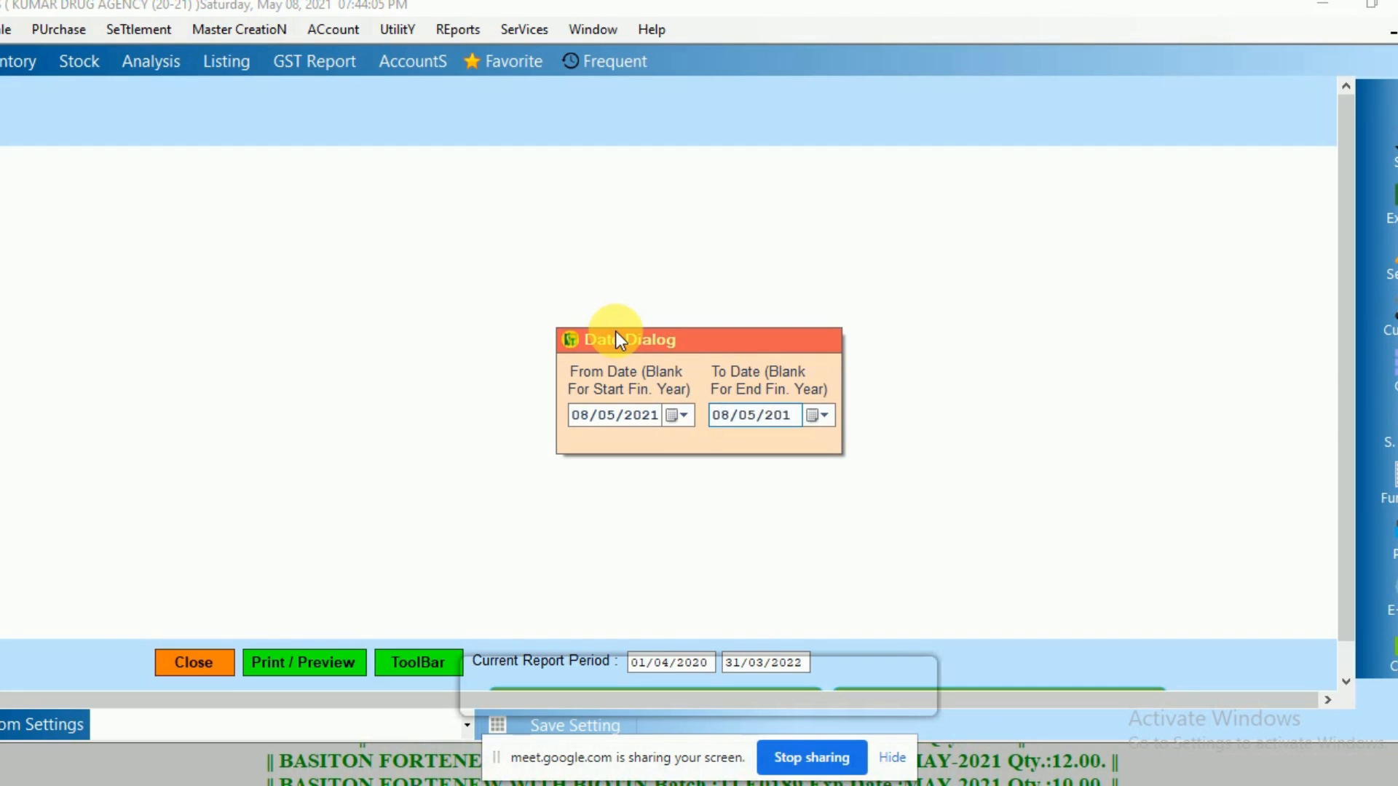
key("BackSpace")
key("BackSpace")
type("2021")
key("Return")
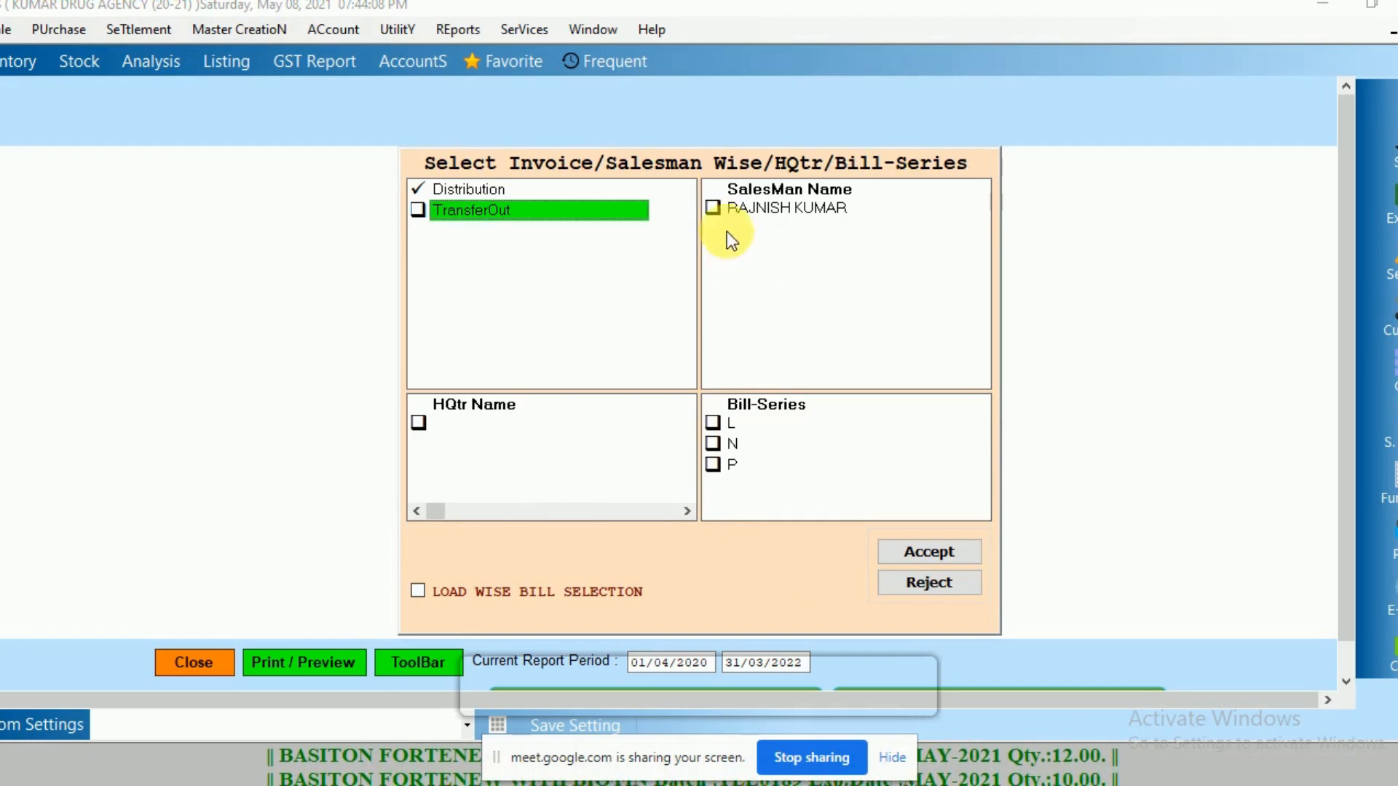
Limit the report to the invoice's salesman, enable load wise bill selection and generate the report.
left_click(714, 209)
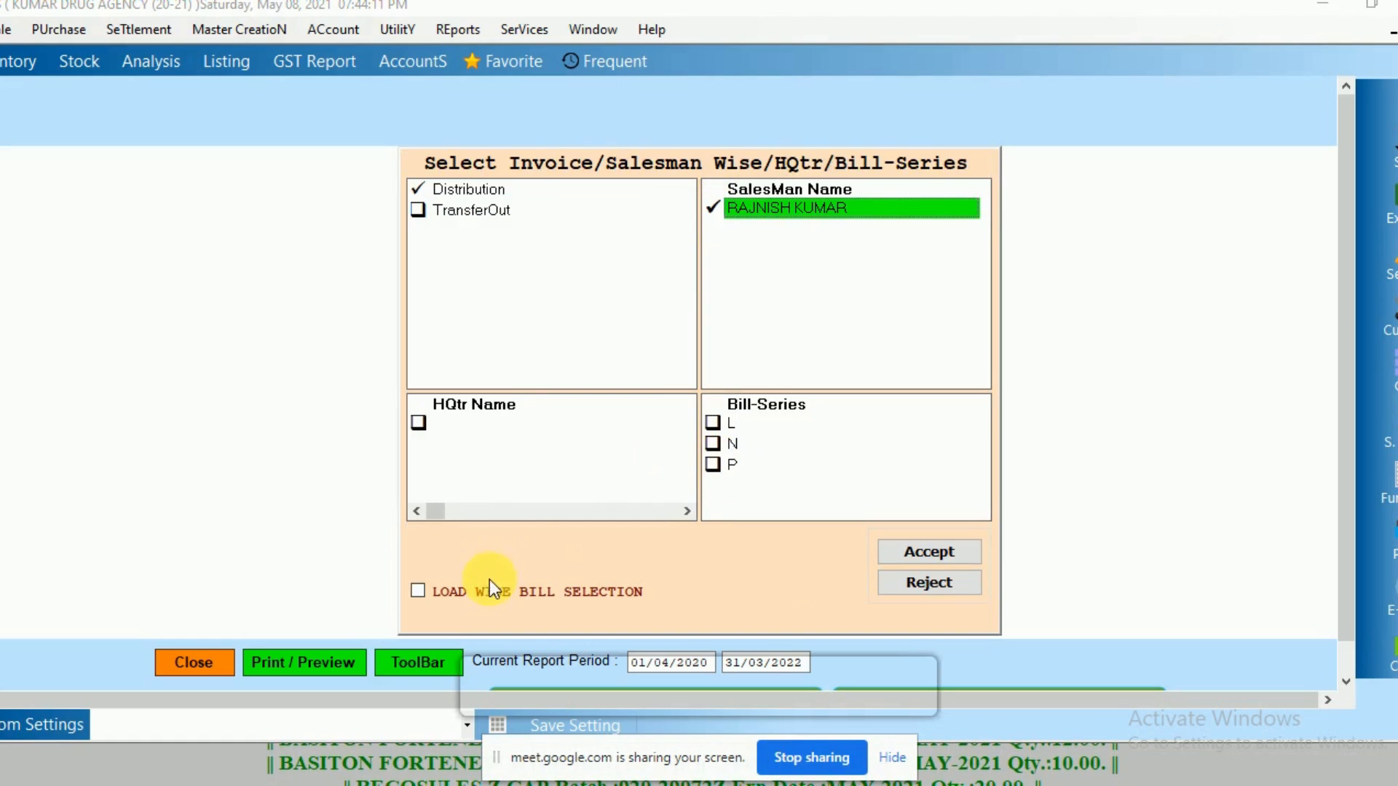
left_click(509, 594)
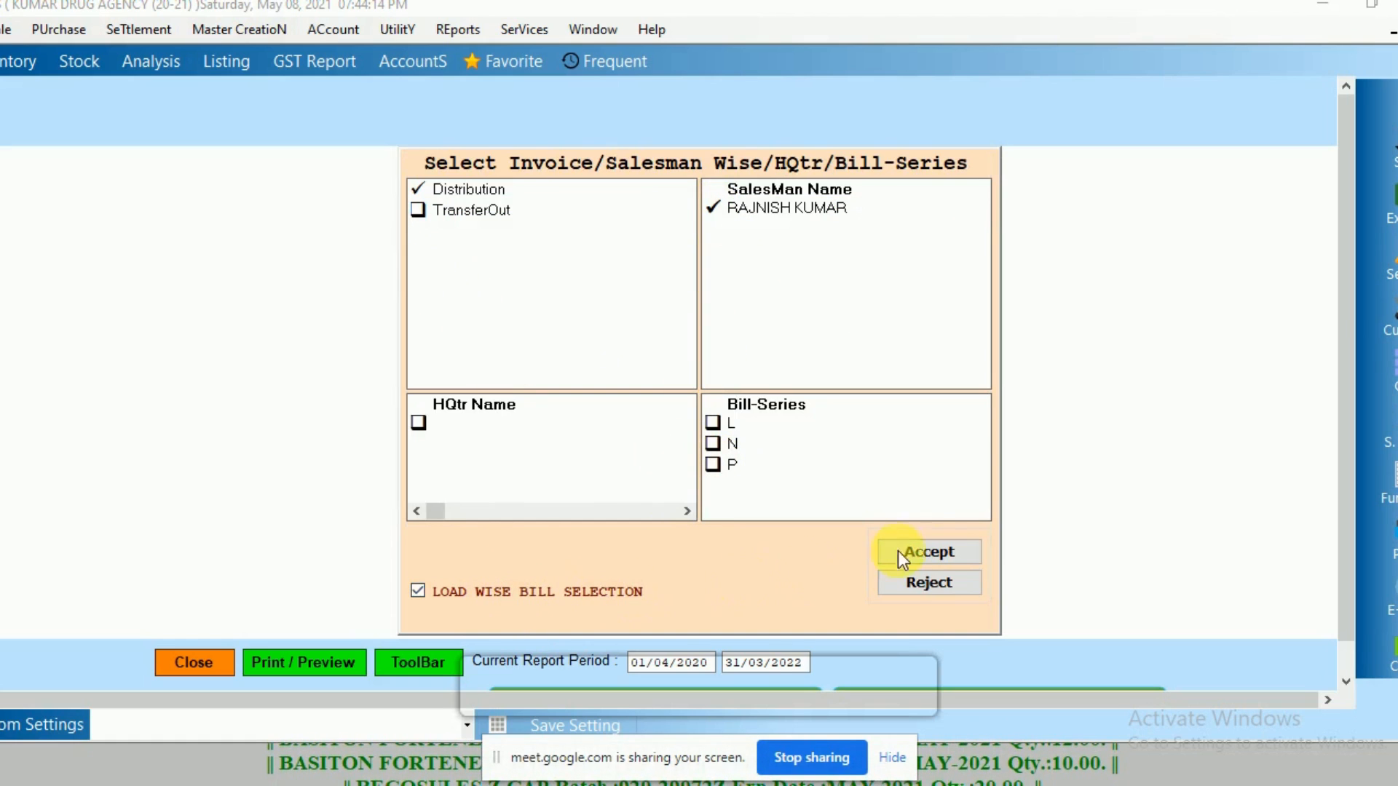
left_click(923, 556)
key("space")
left_click(929, 552)
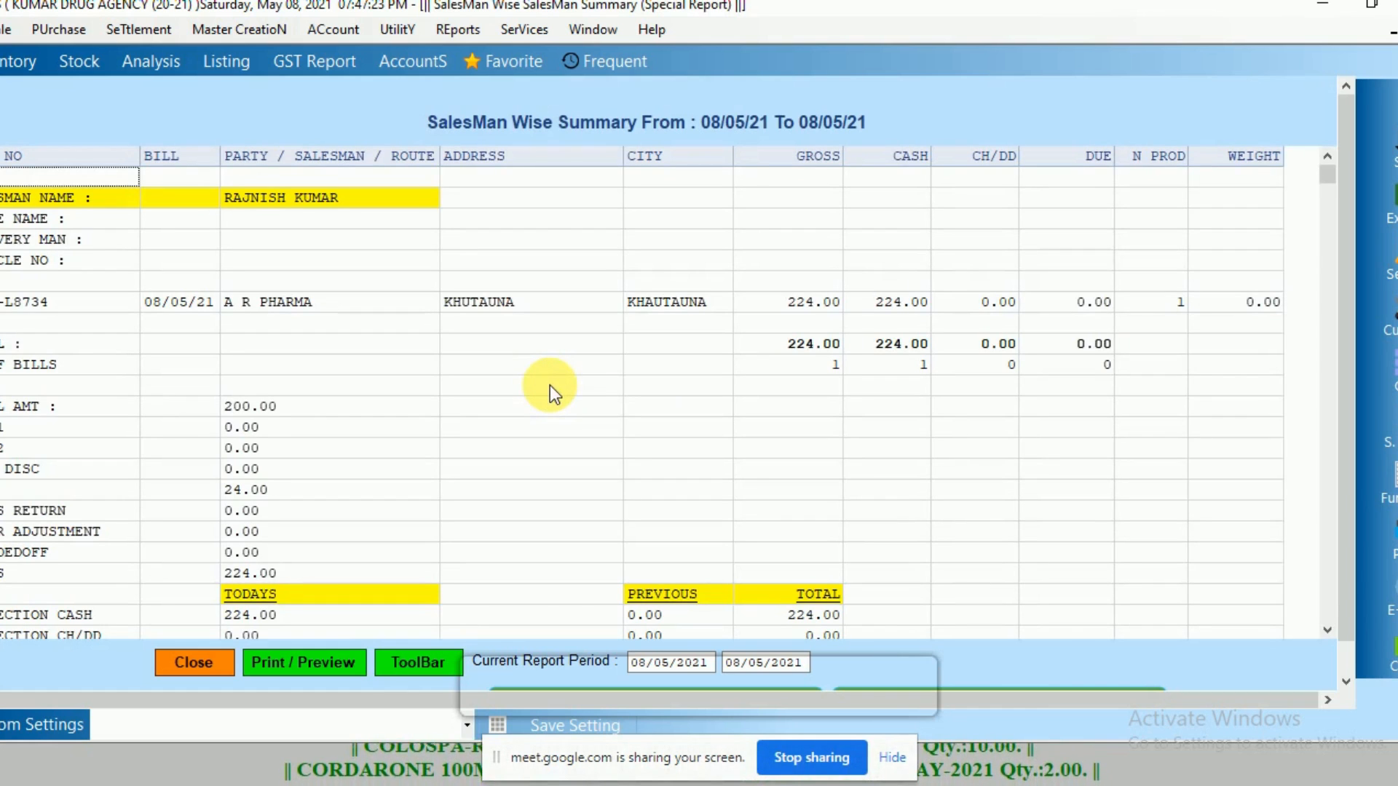
Examine the delivery details and the bill's gross, cash, cheque and due amounts in the salesman summary.
scroll(549, 385, "down", 1)
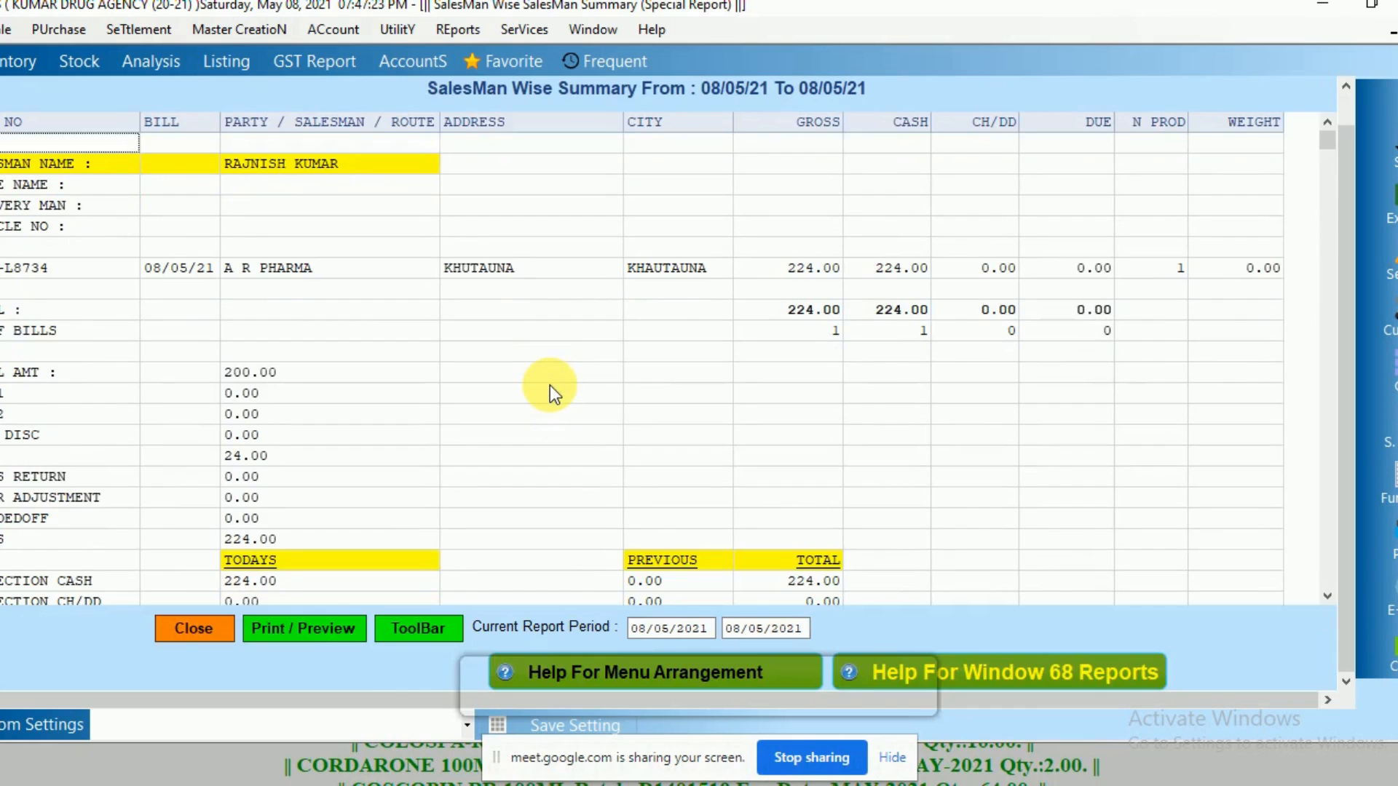
scroll(550, 386, "up", 1)
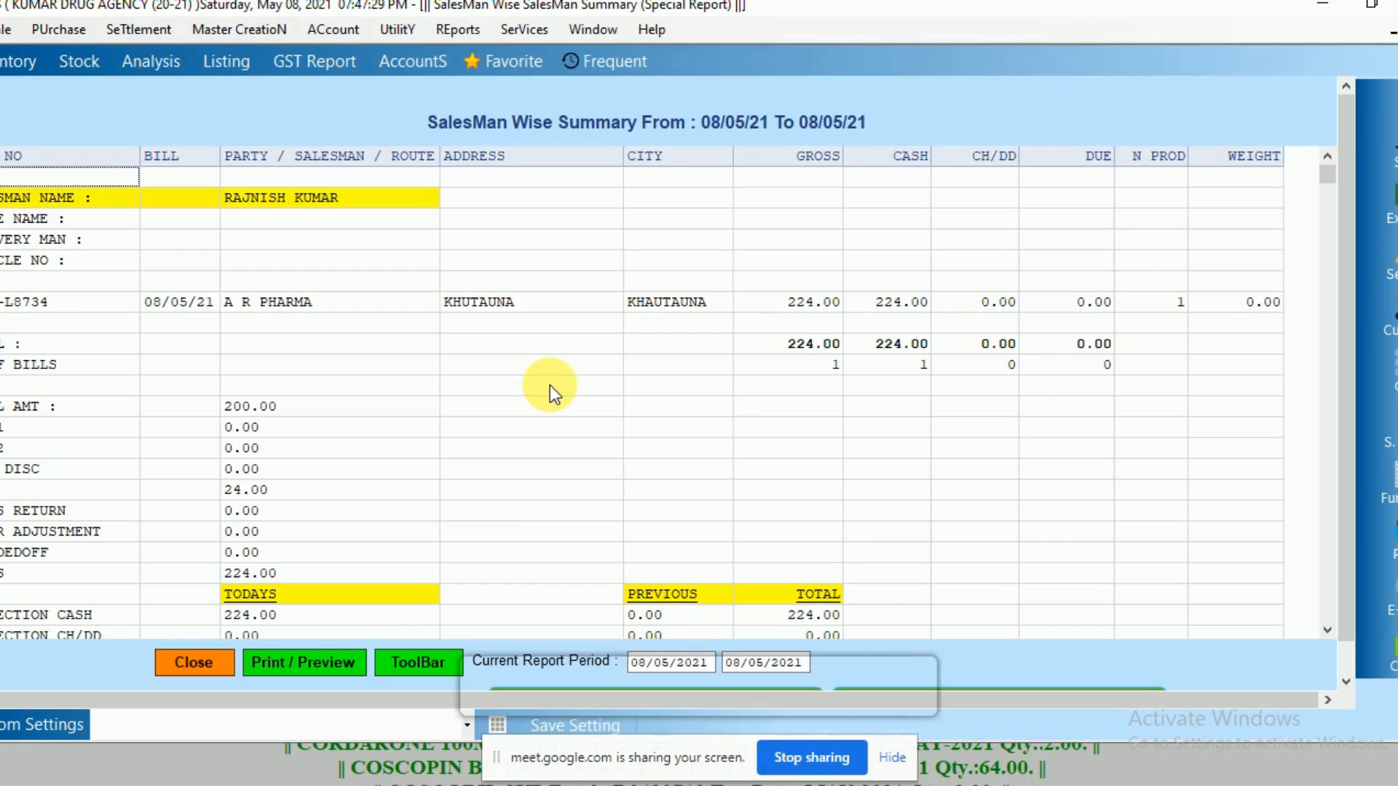
left_click(70, 234)
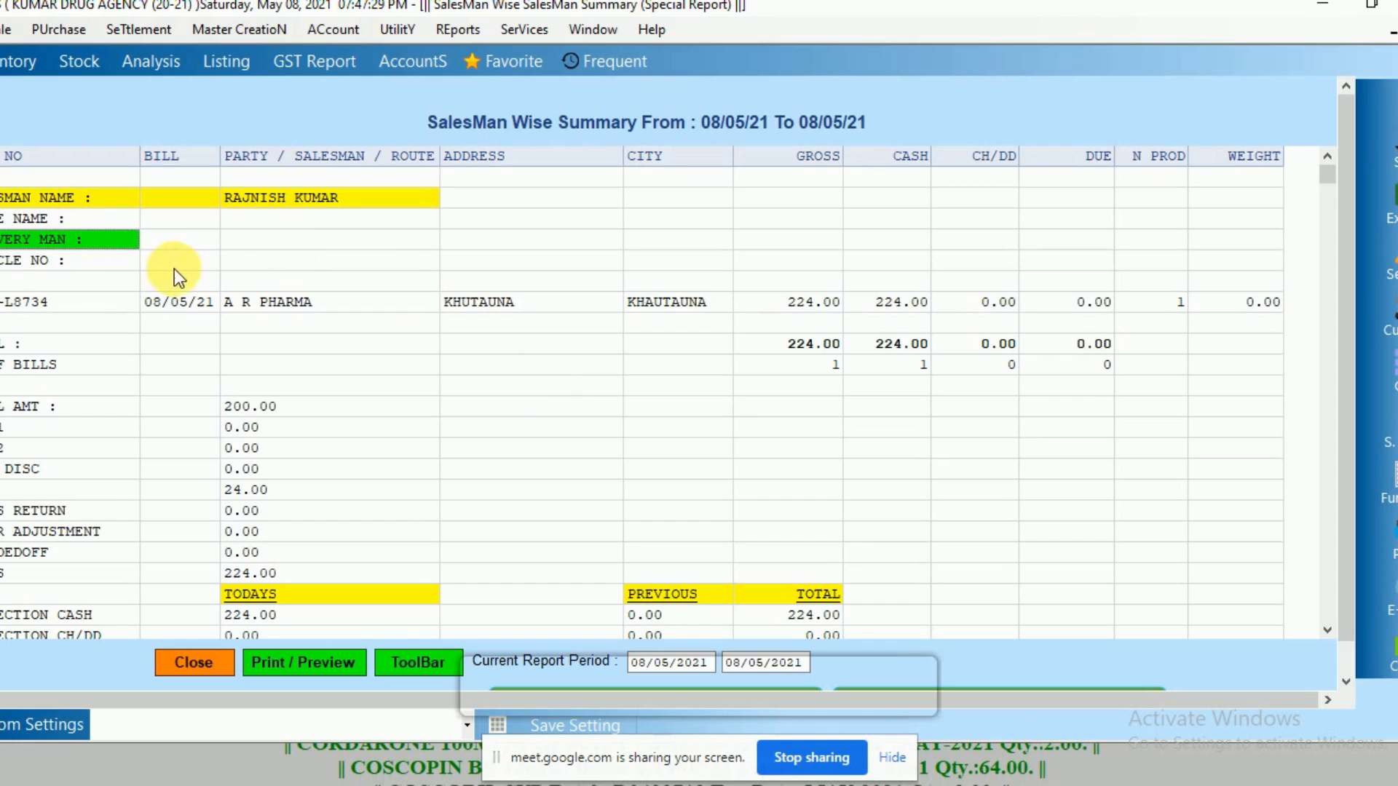
key("Right")
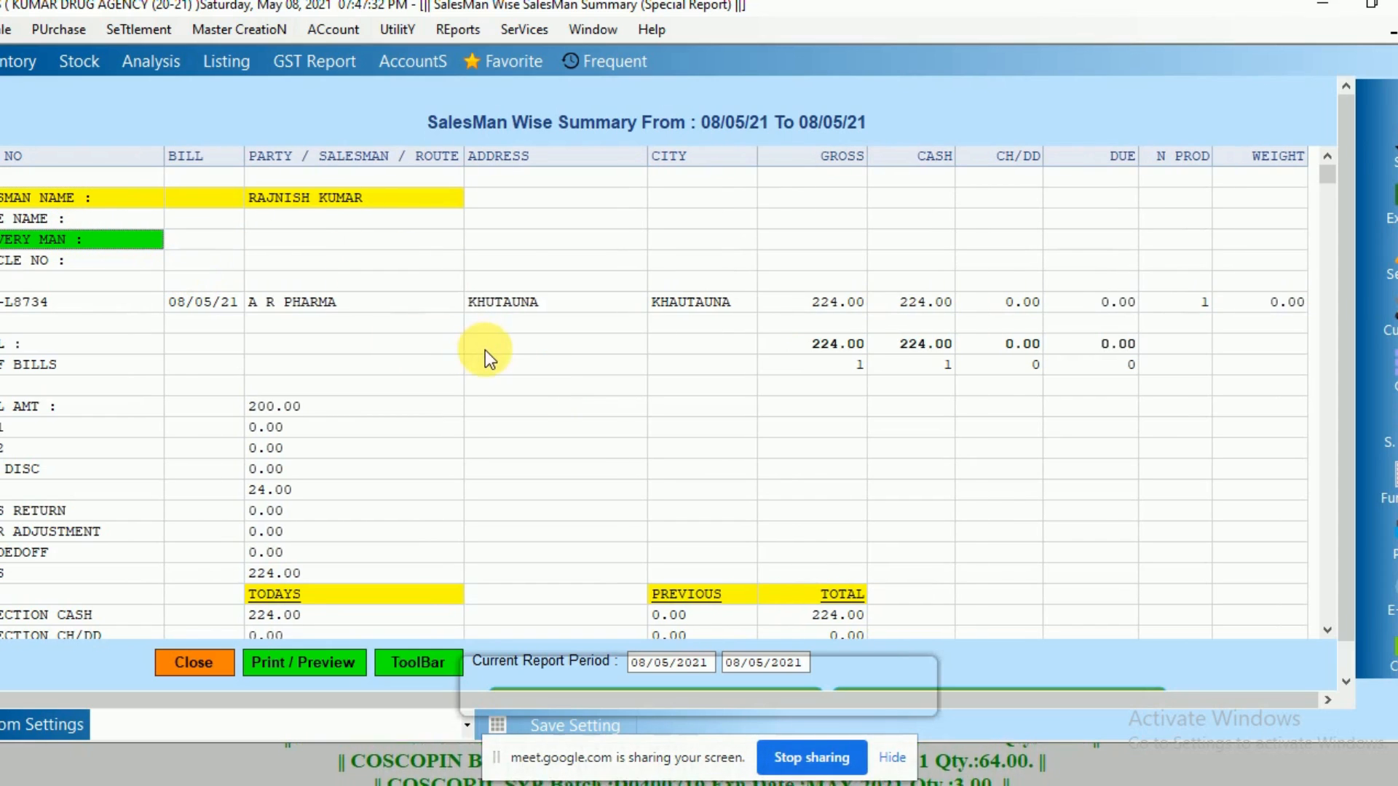
left_click(67, 307)
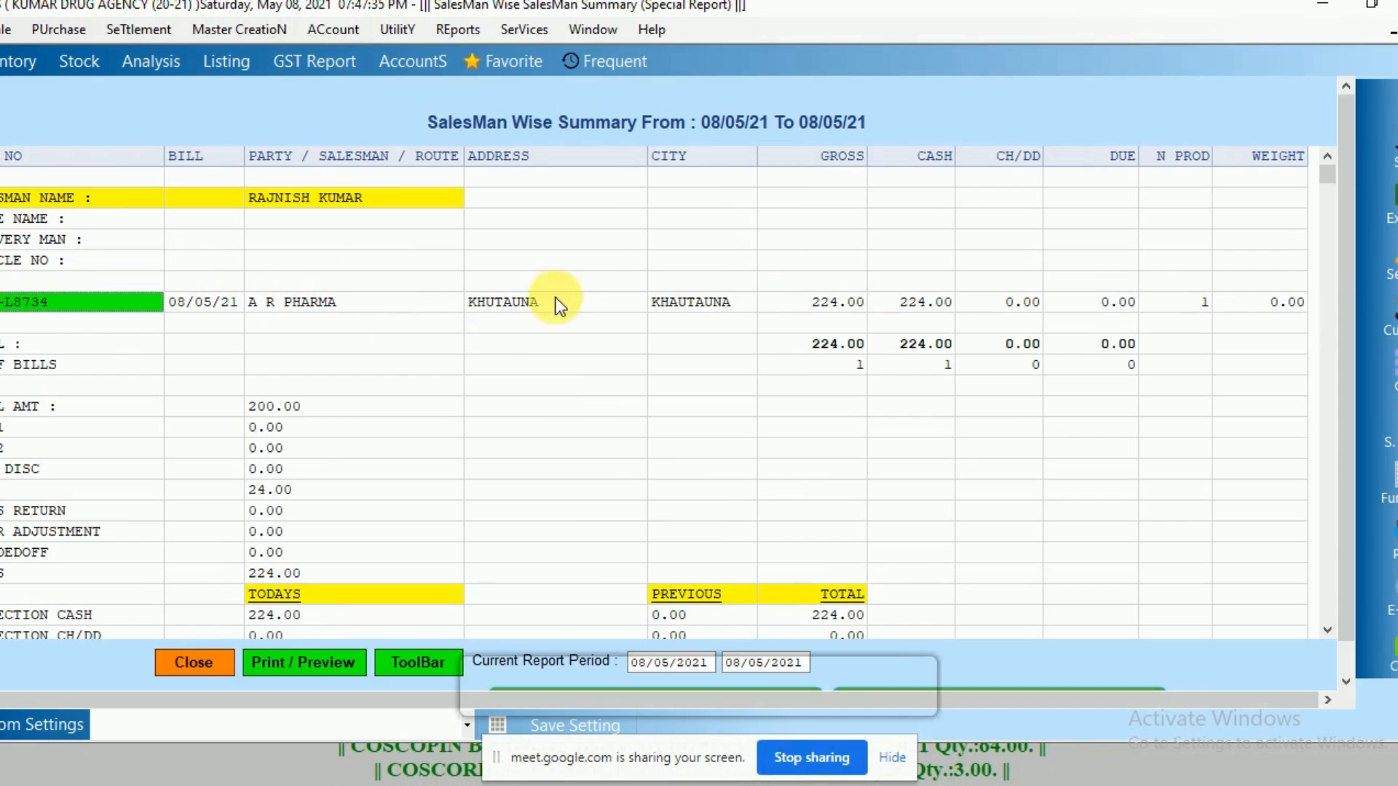
left_click(916, 350)
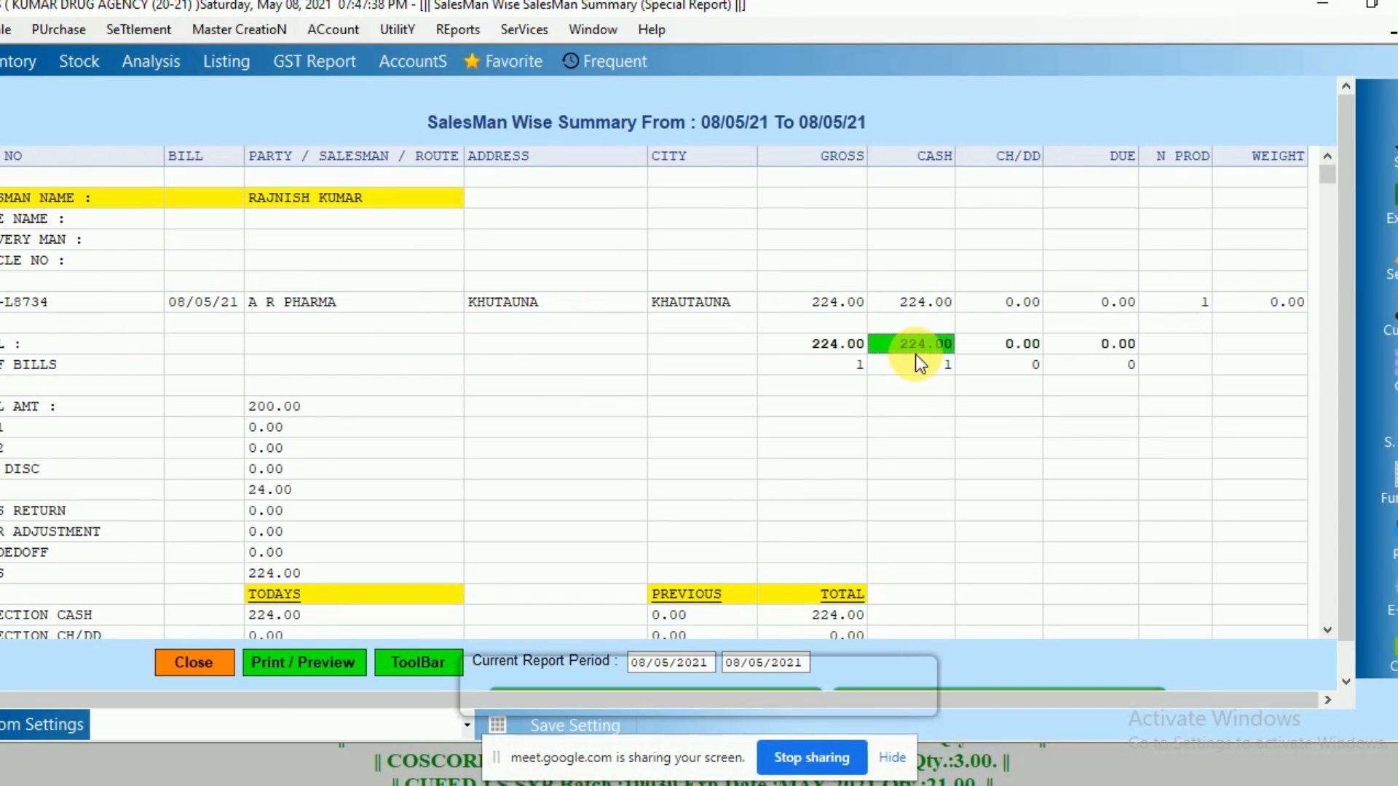
left_click(1026, 308)
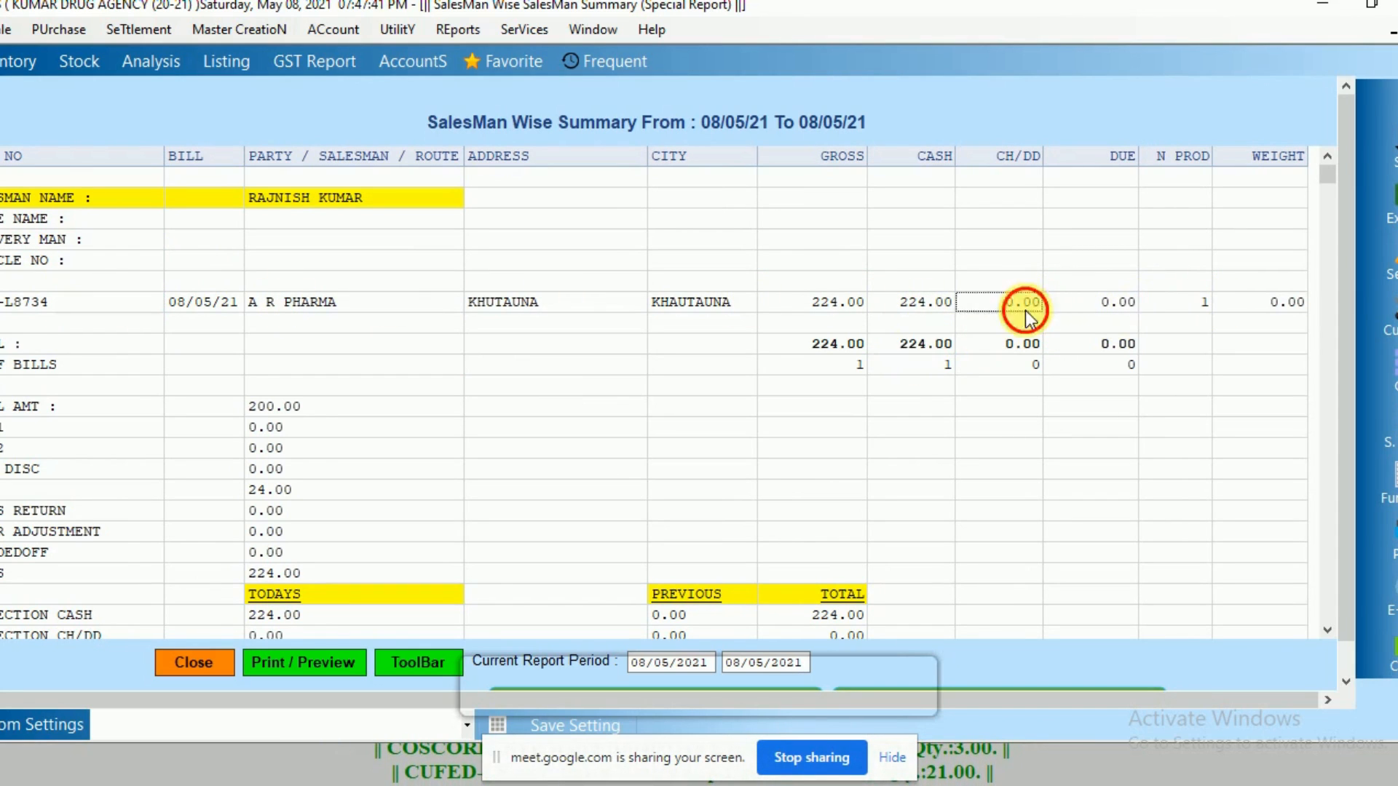
left_click(1094, 303)
left_click(1104, 341)
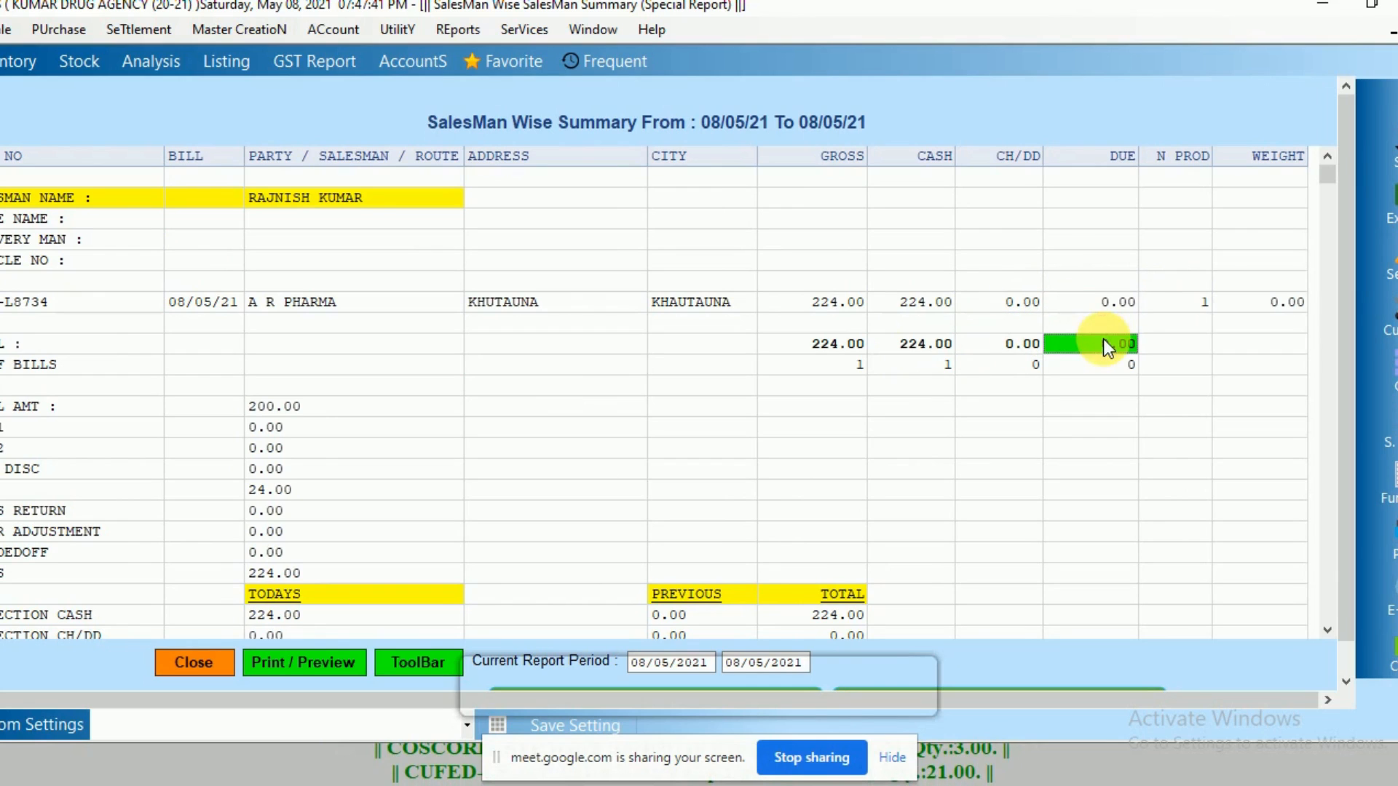
left_click(928, 304)
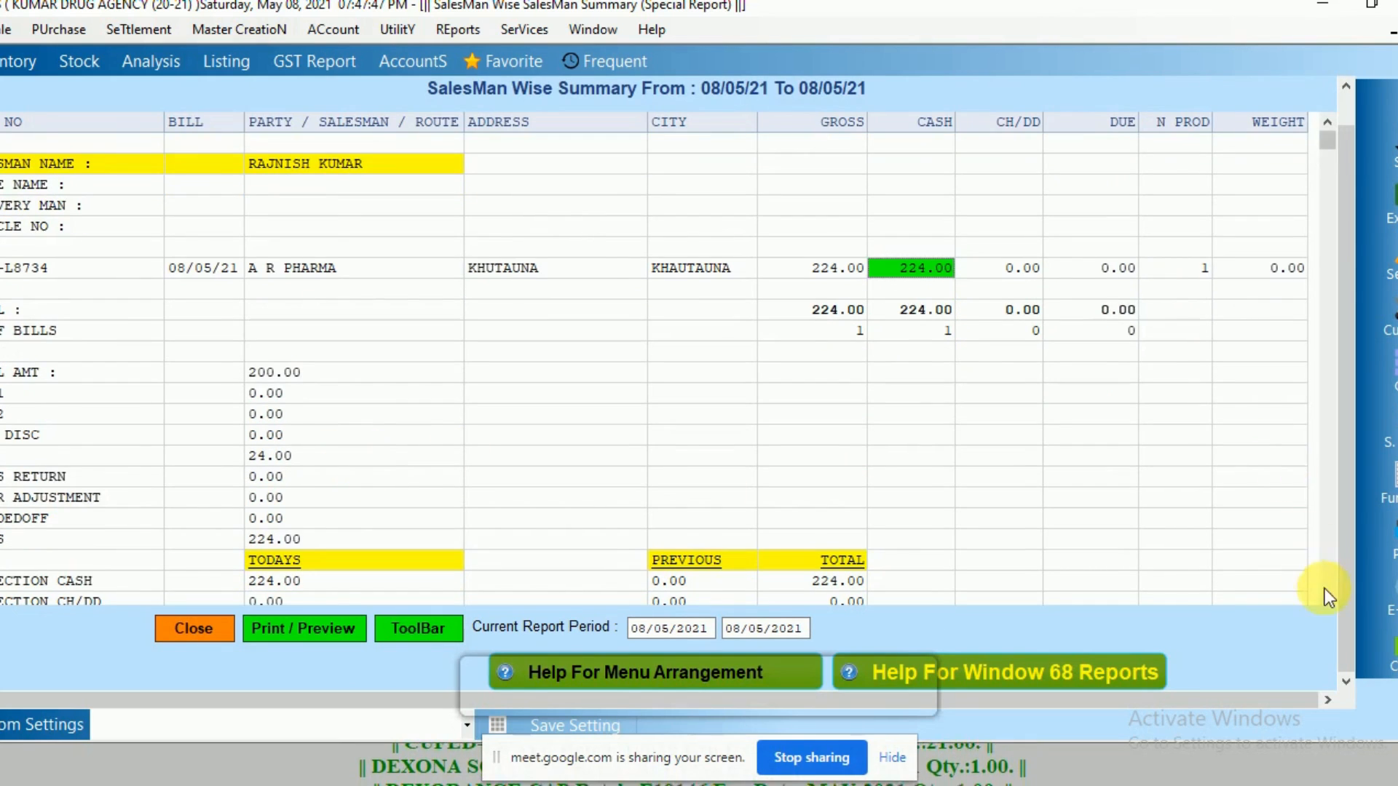
Review the given, sale and undelivered quantities of the testing product in the Product Not Delivered section.
left_click(1326, 595)
double_click(1326, 596)
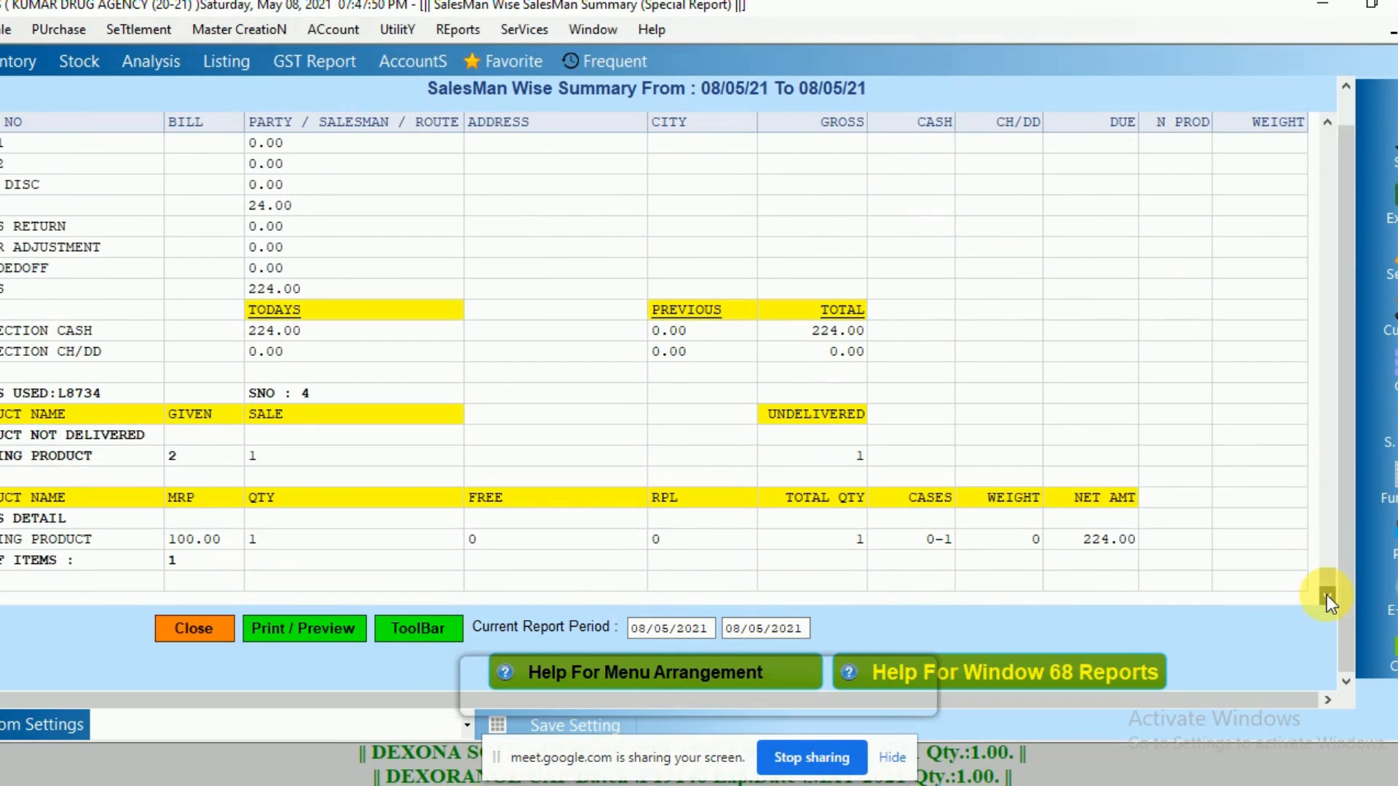
left_click(113, 441)
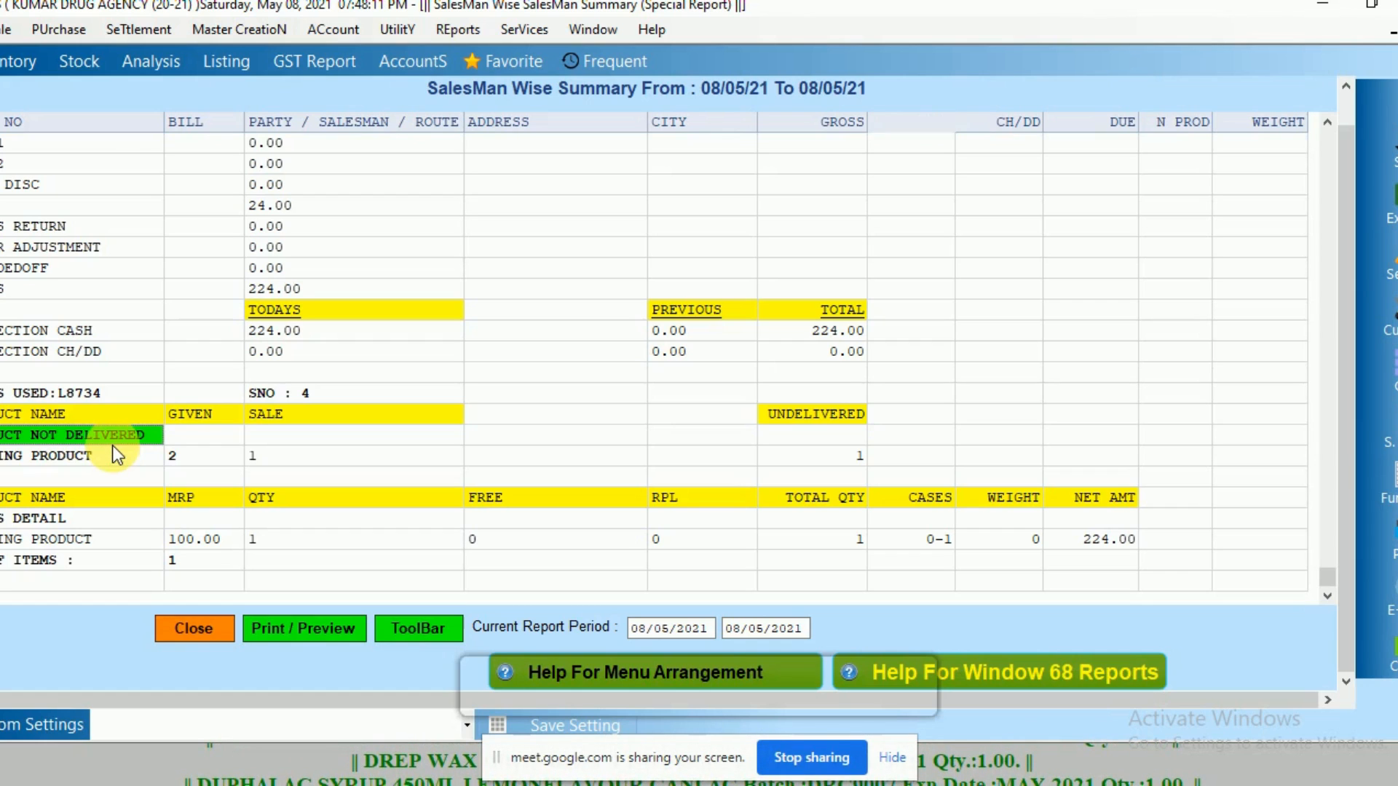
left_click(198, 458)
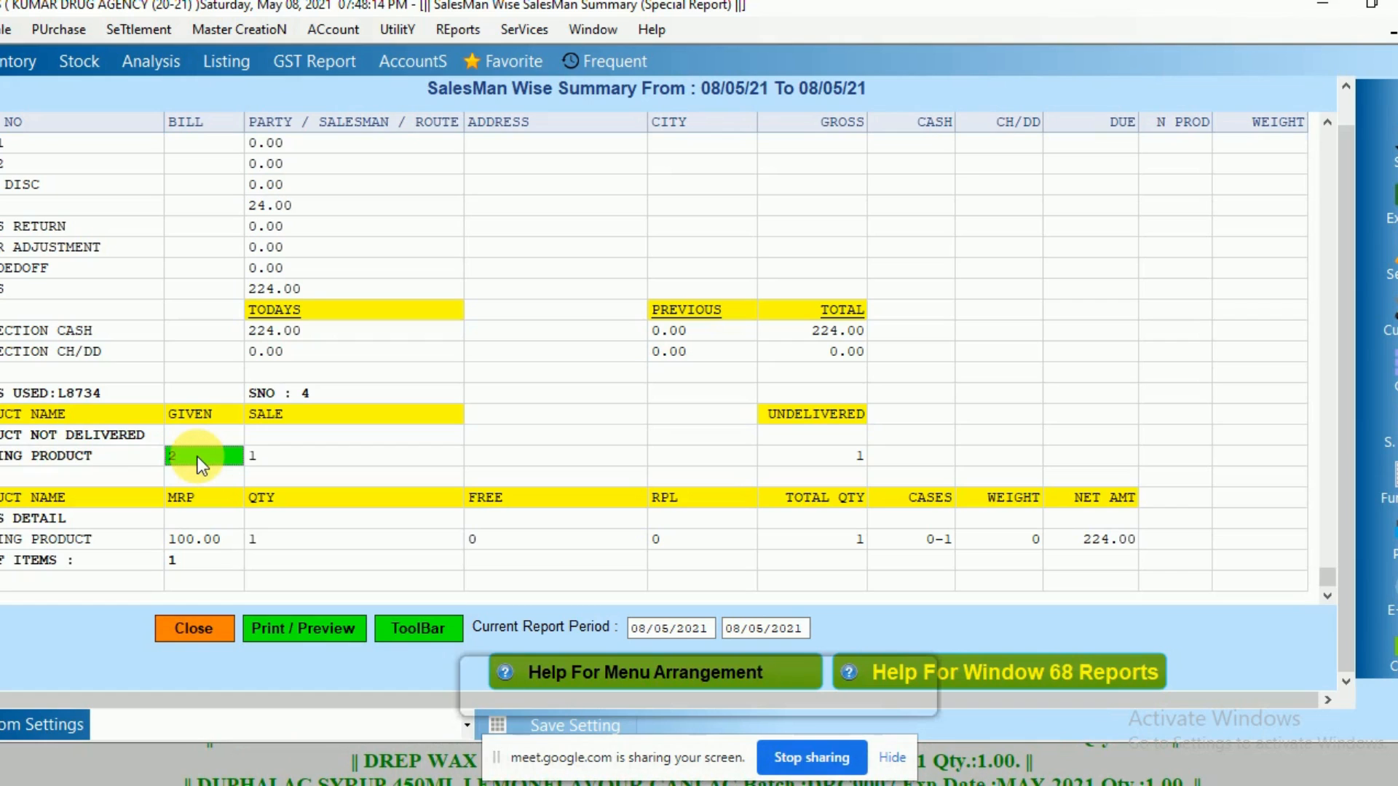
left_click(205, 414)
left_click(198, 457)
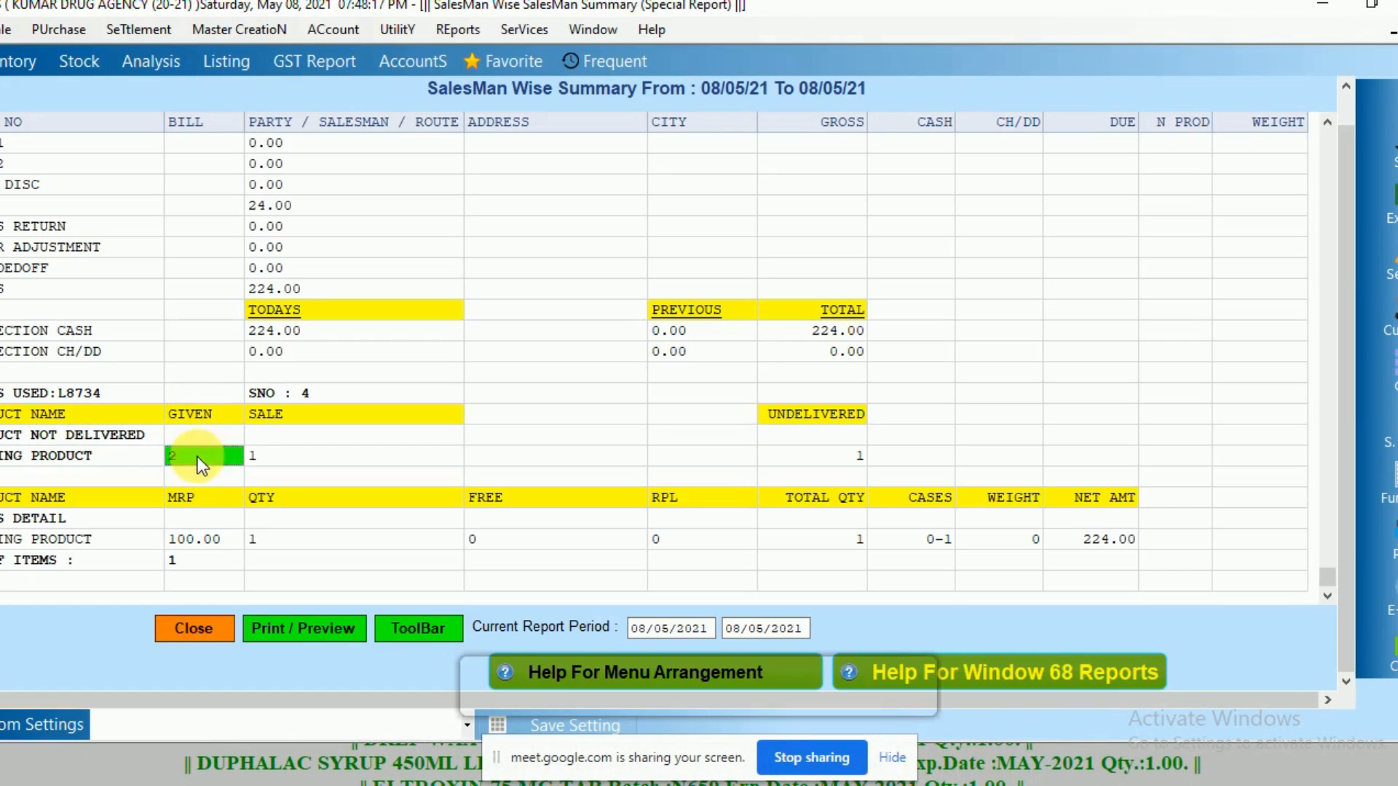
left_click(266, 419)
left_click(272, 455)
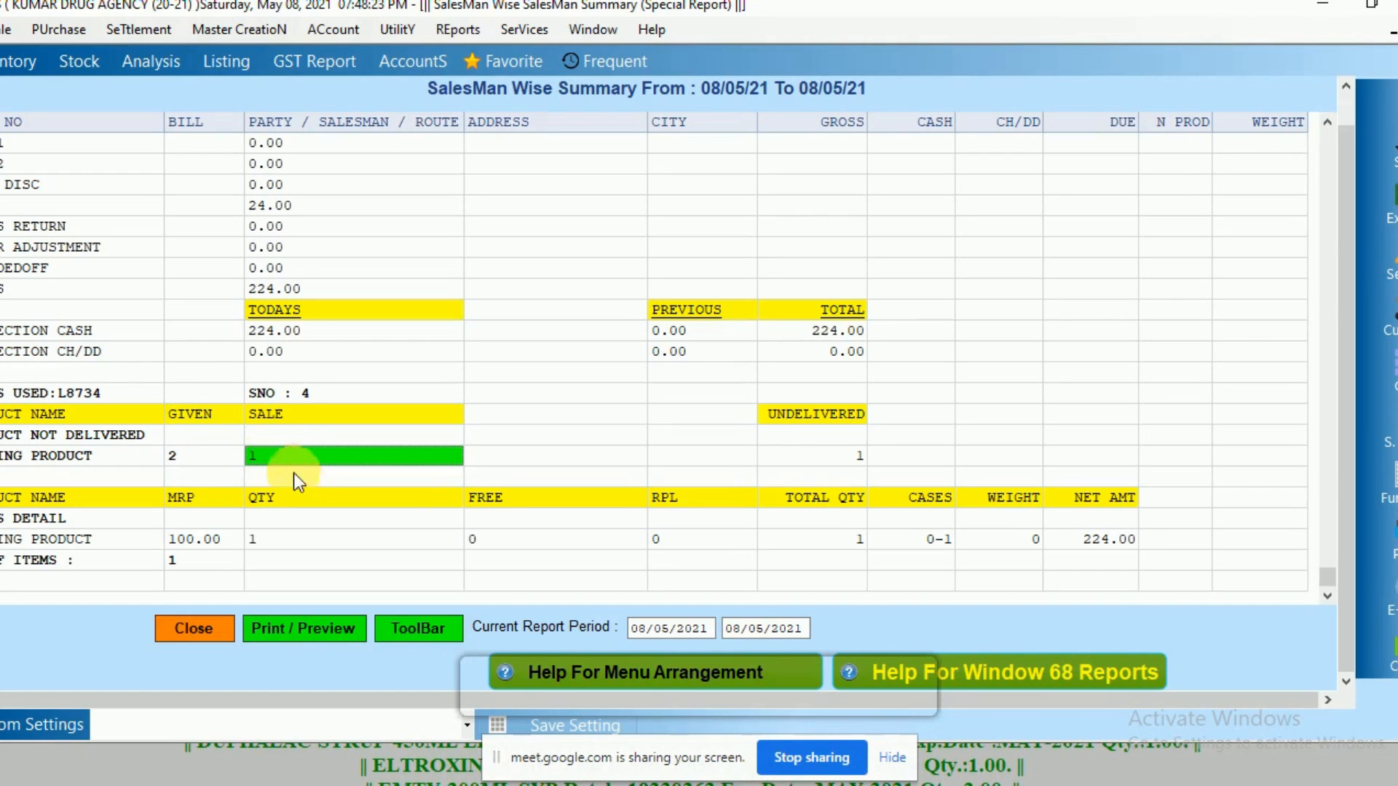
left_click(838, 457)
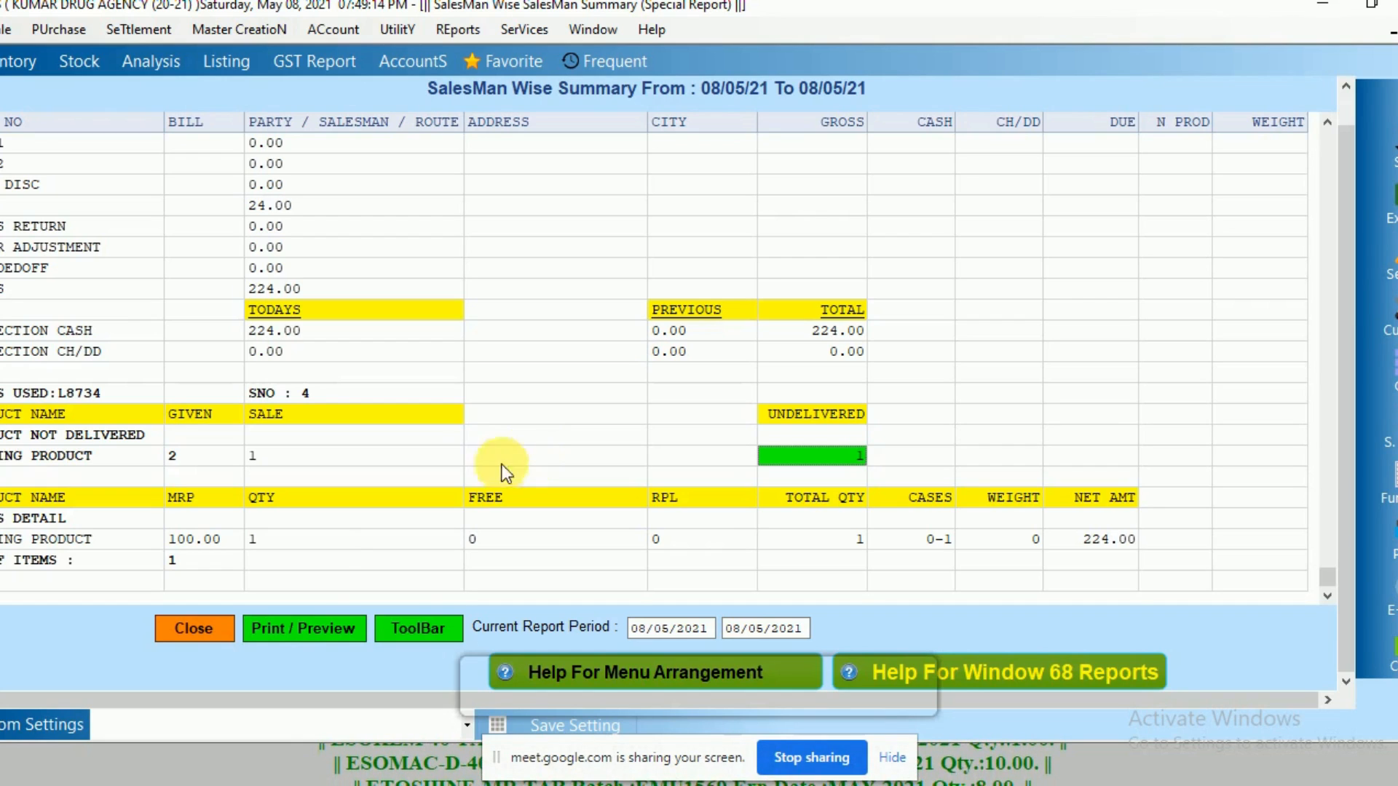
Close the salesman summary report and return to the main screen.
left_click(19, 62)
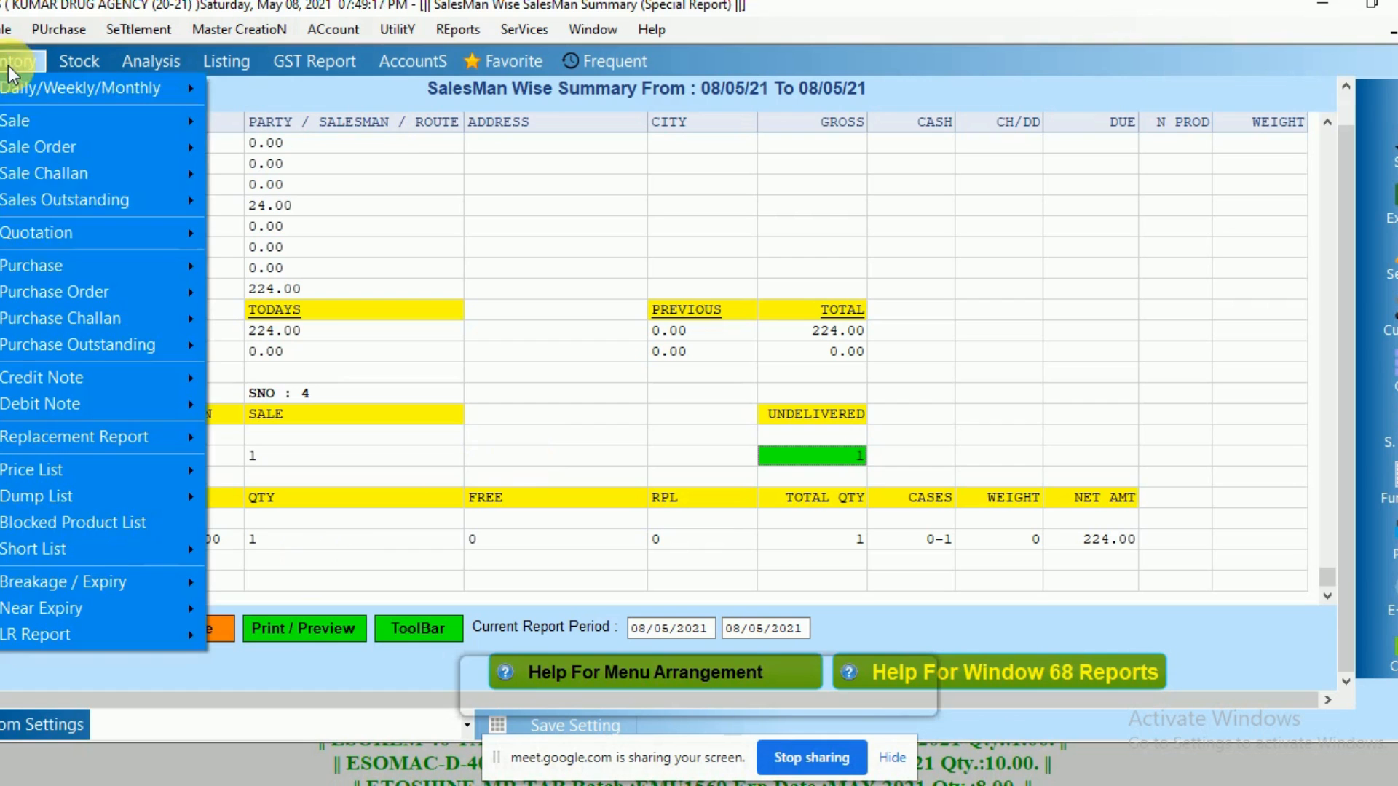
mouse_move(102, 470)
left_click(193, 630)
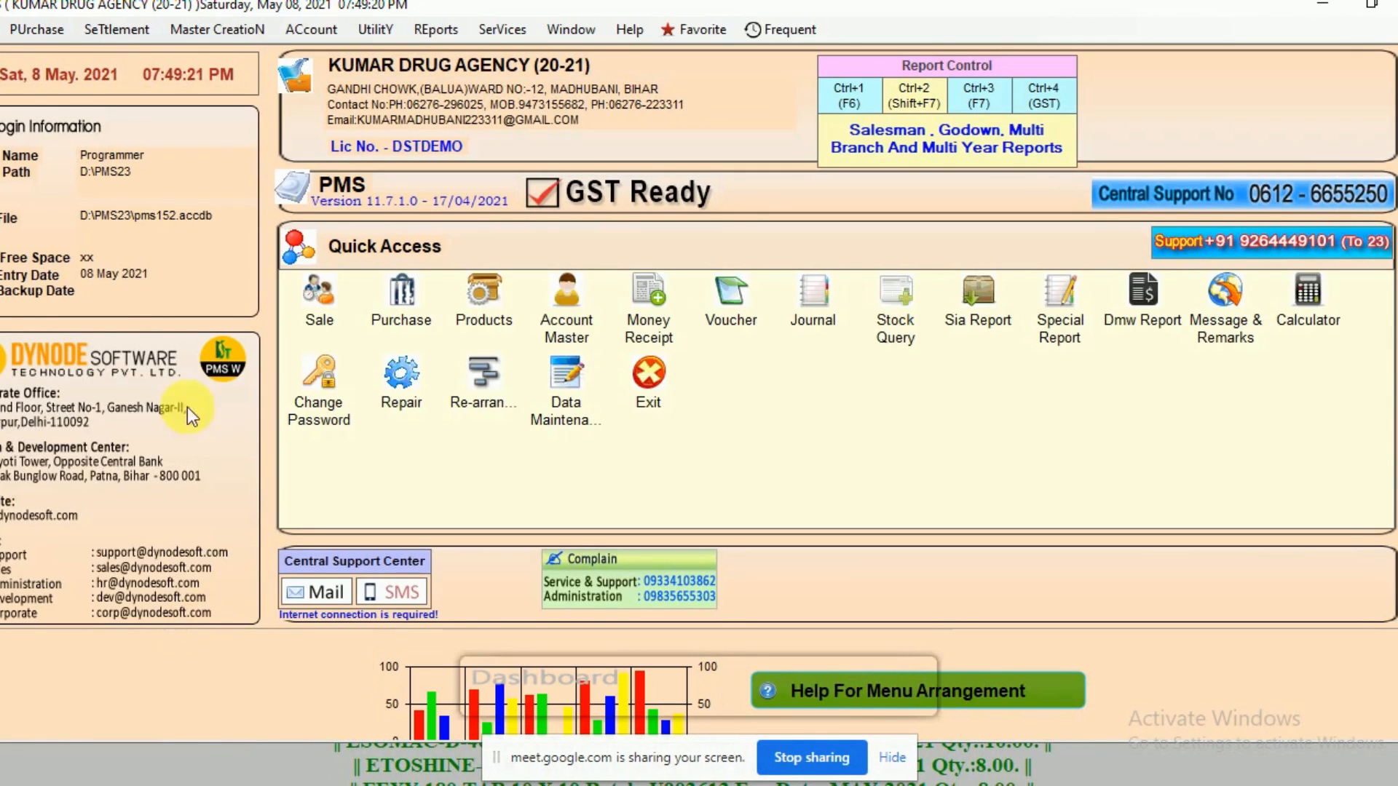
left_click(40, 29)
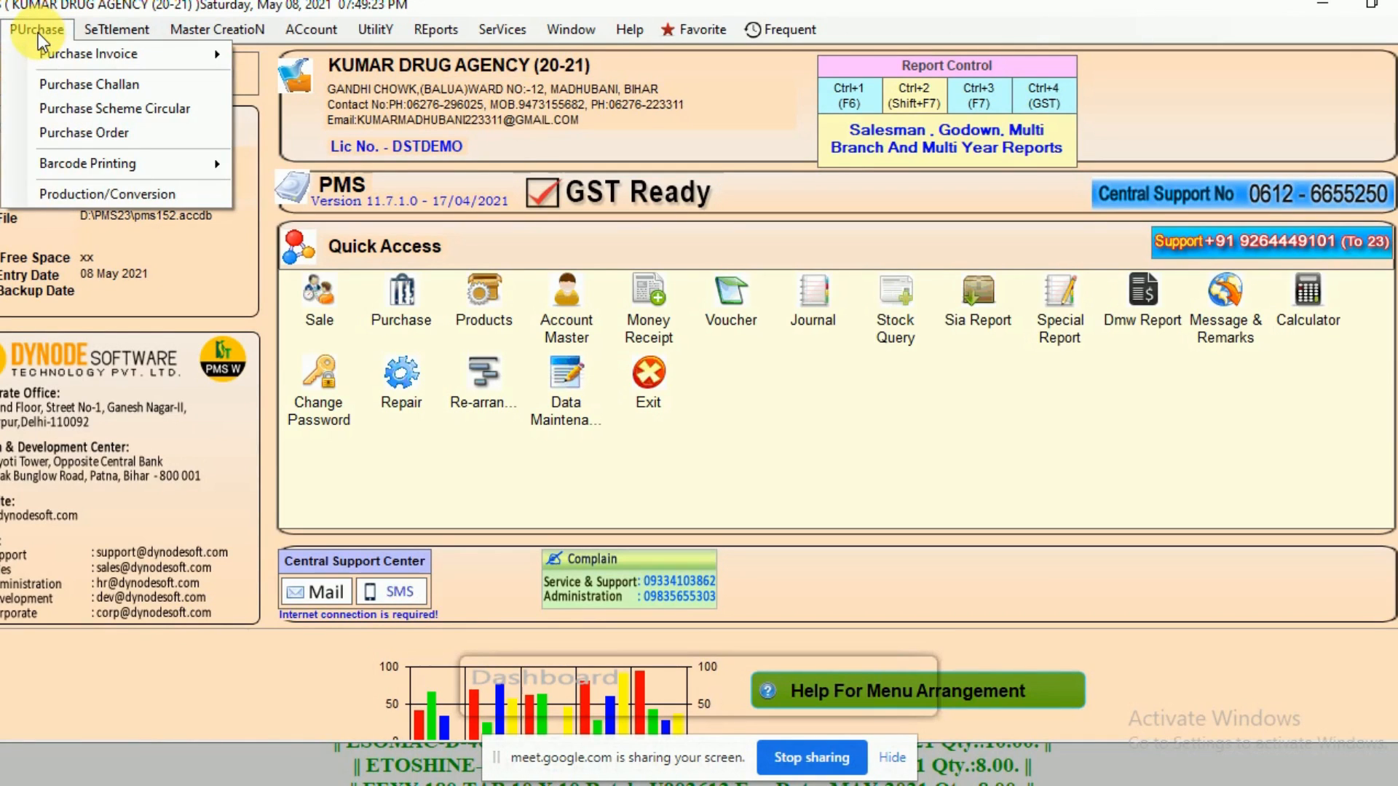
left_click(92, 132)
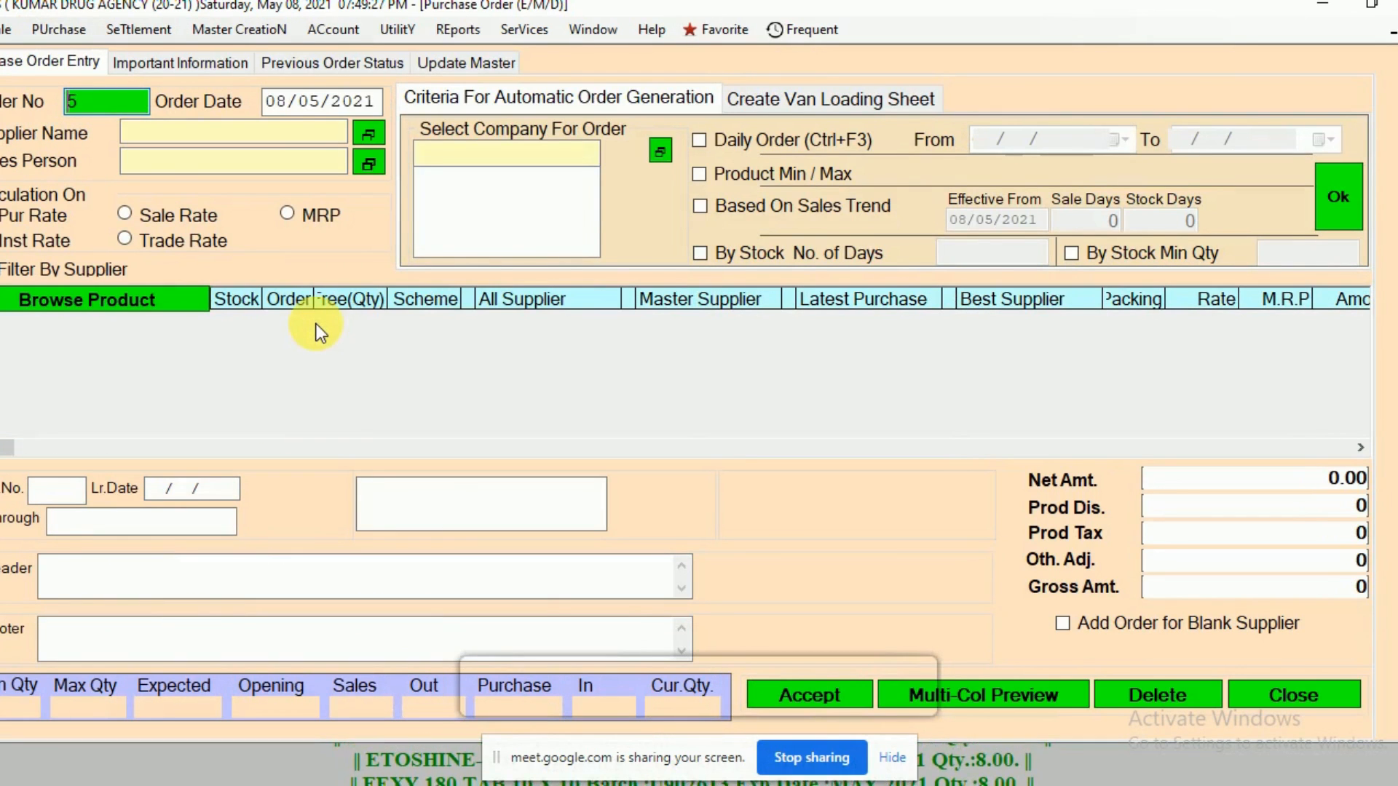
left_click(166, 170)
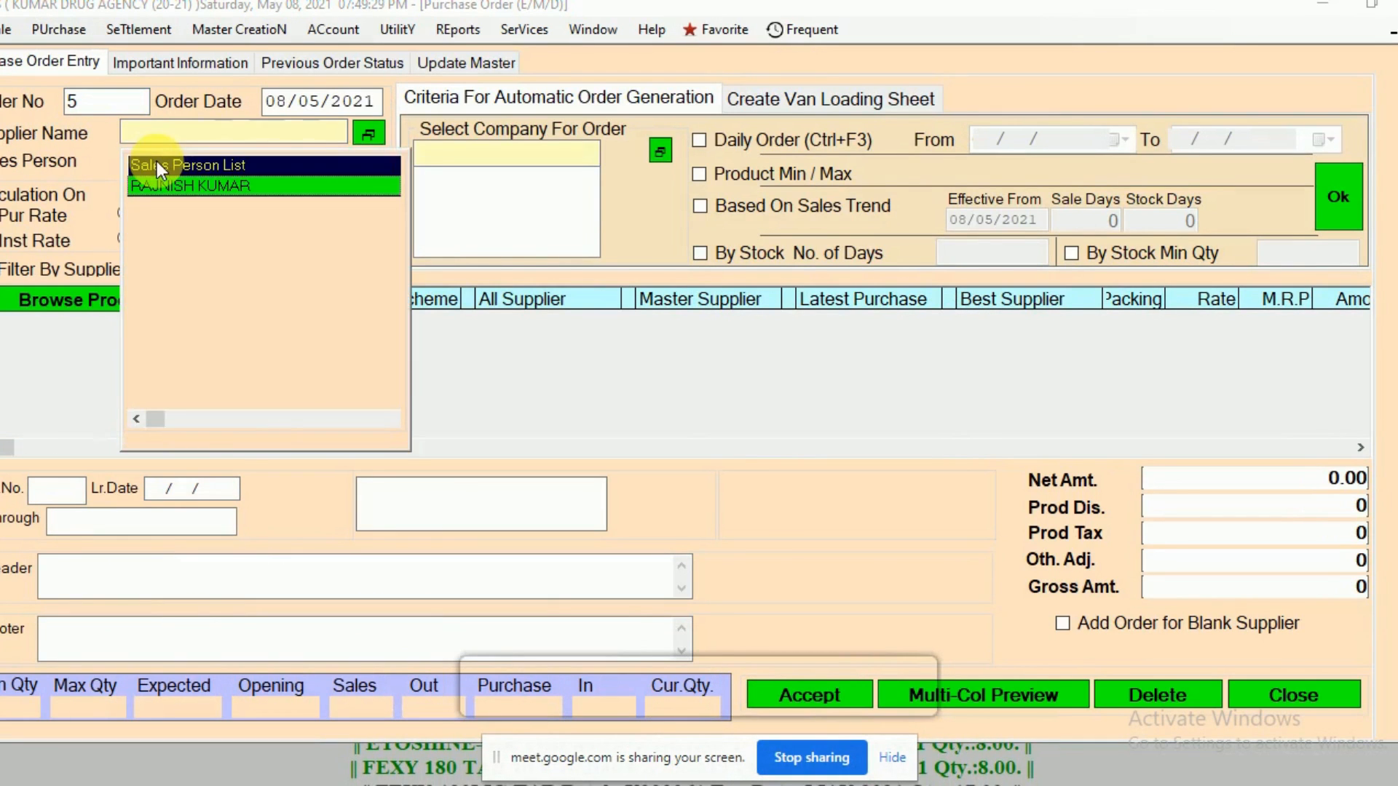
left_click(168, 182)
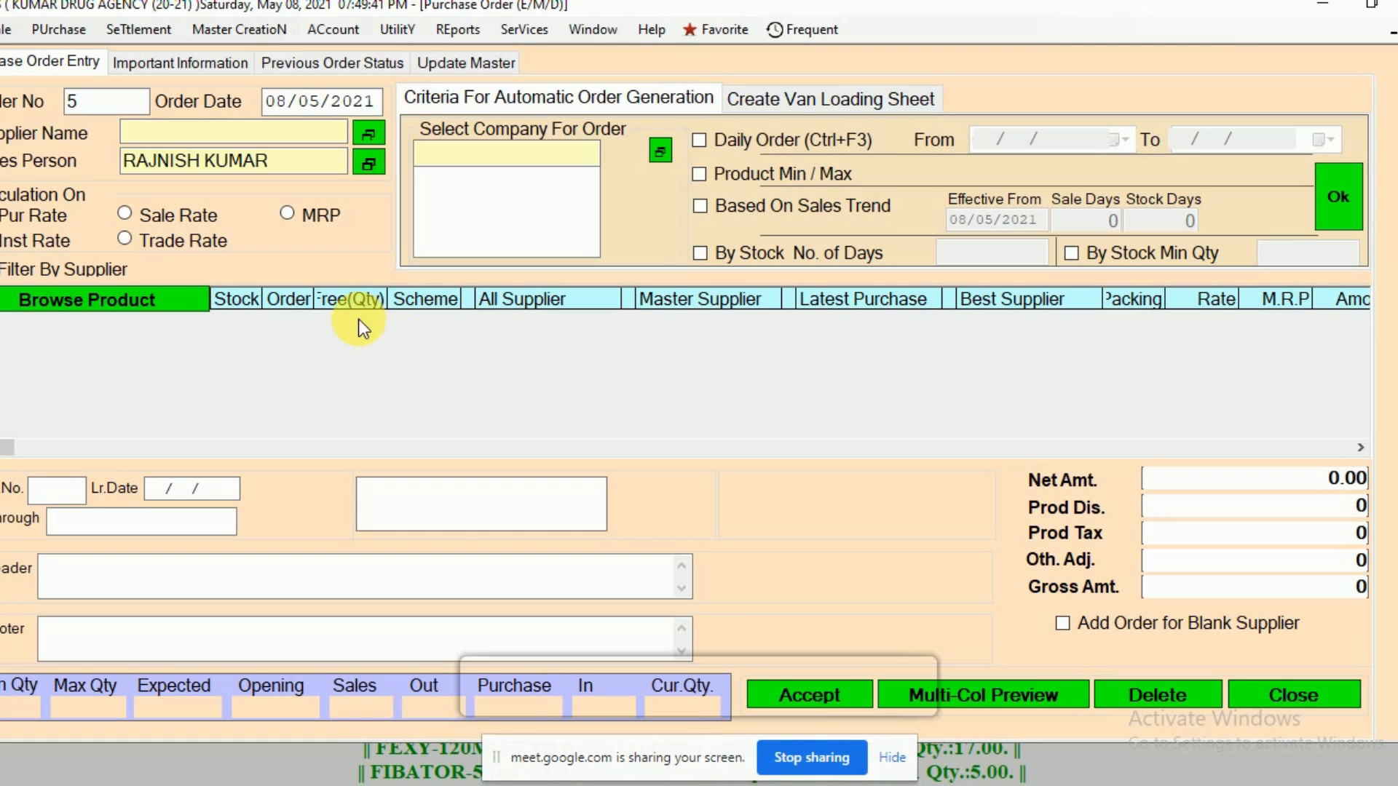
left_click(1297, 699)
left_click(663, 475)
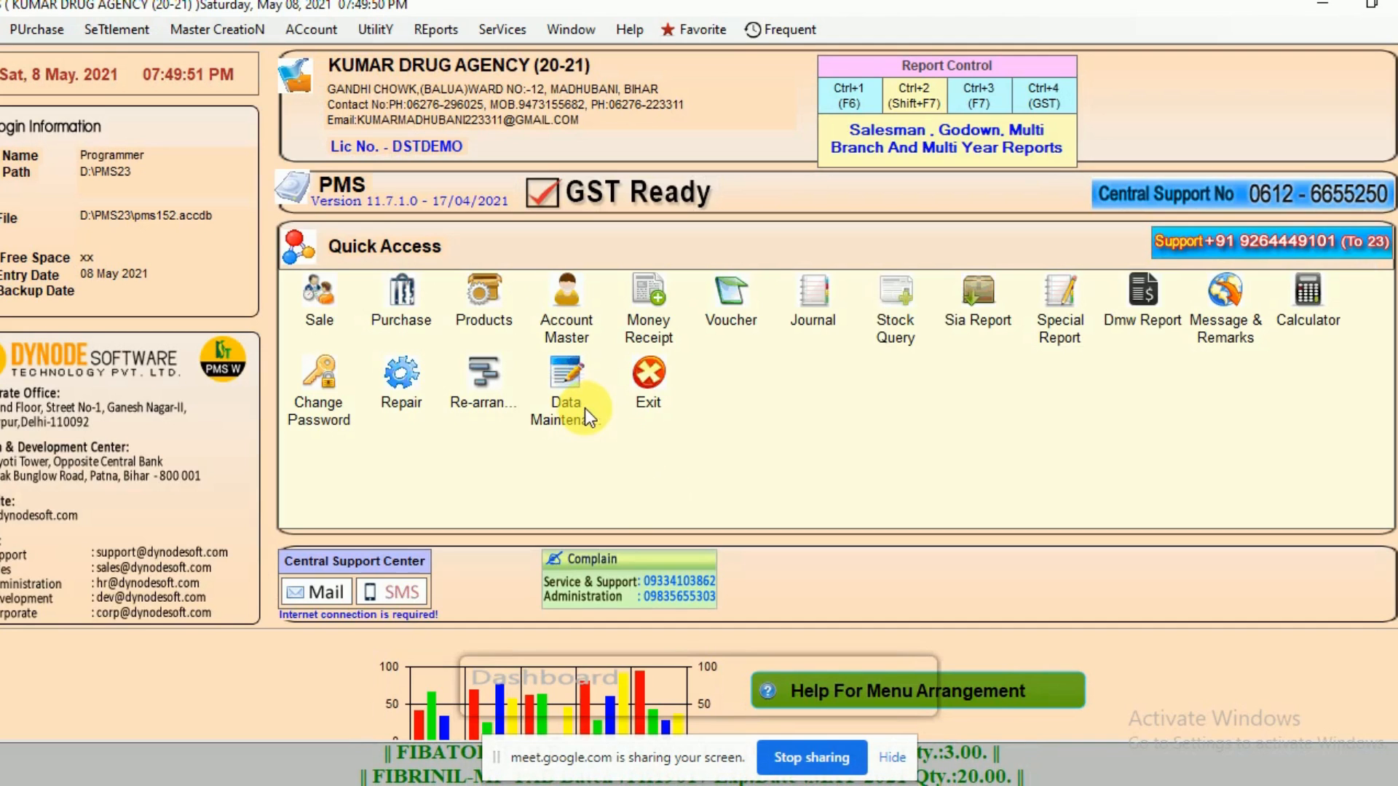
Open the salesman-wise Road Challan sale report for the period 08/05/2021 to 08/05/2021.
left_click(440, 30)
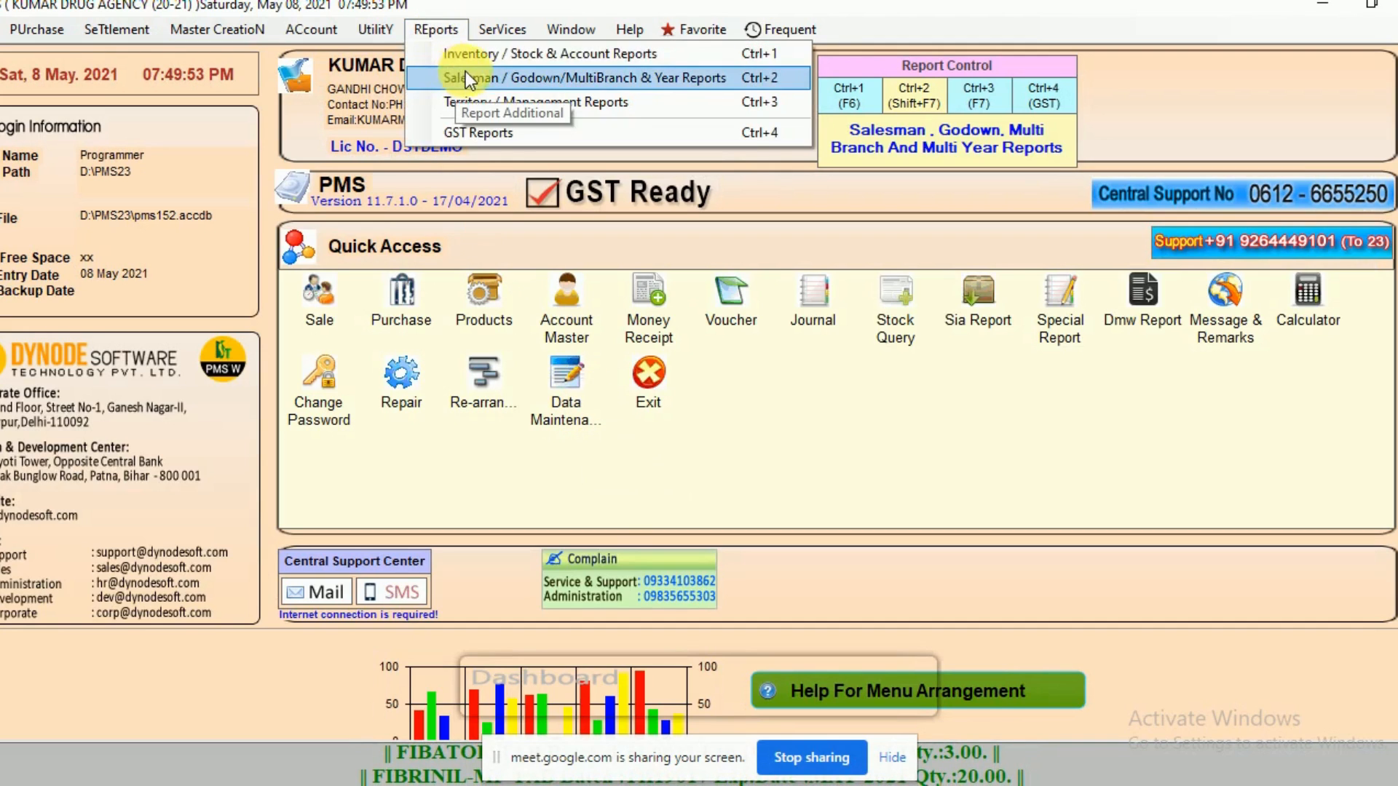
left_click(467, 59)
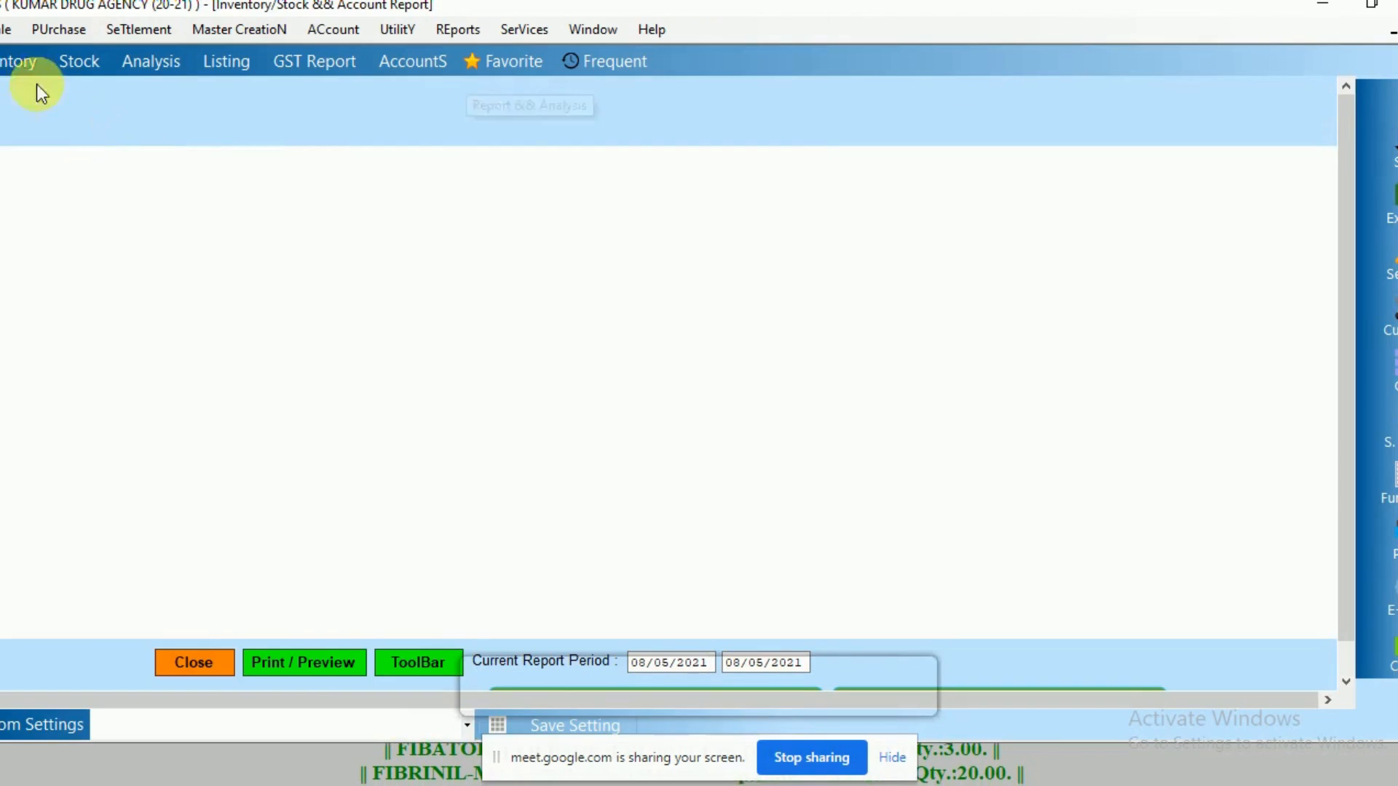
left_click(22, 61)
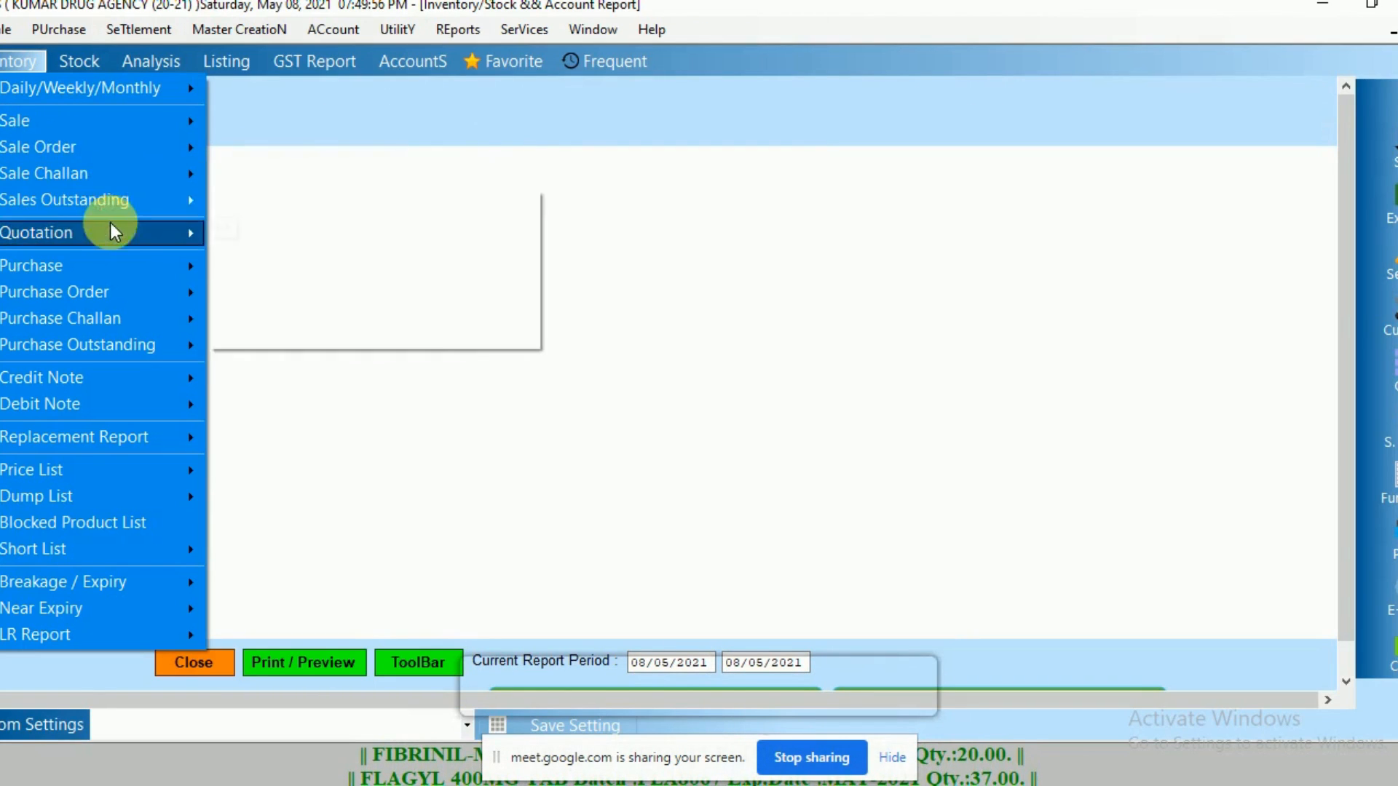
mouse_move(103, 119)
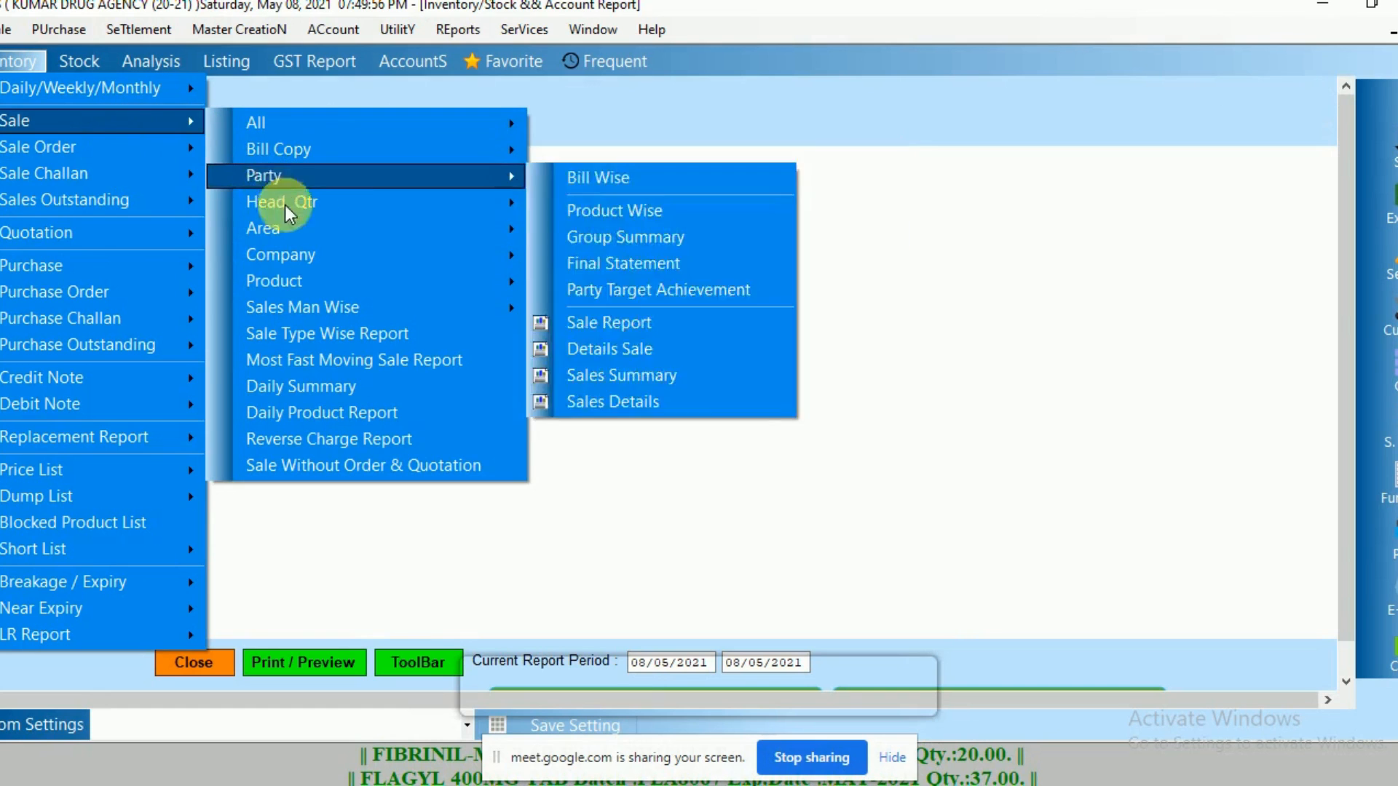
mouse_move(496, 326)
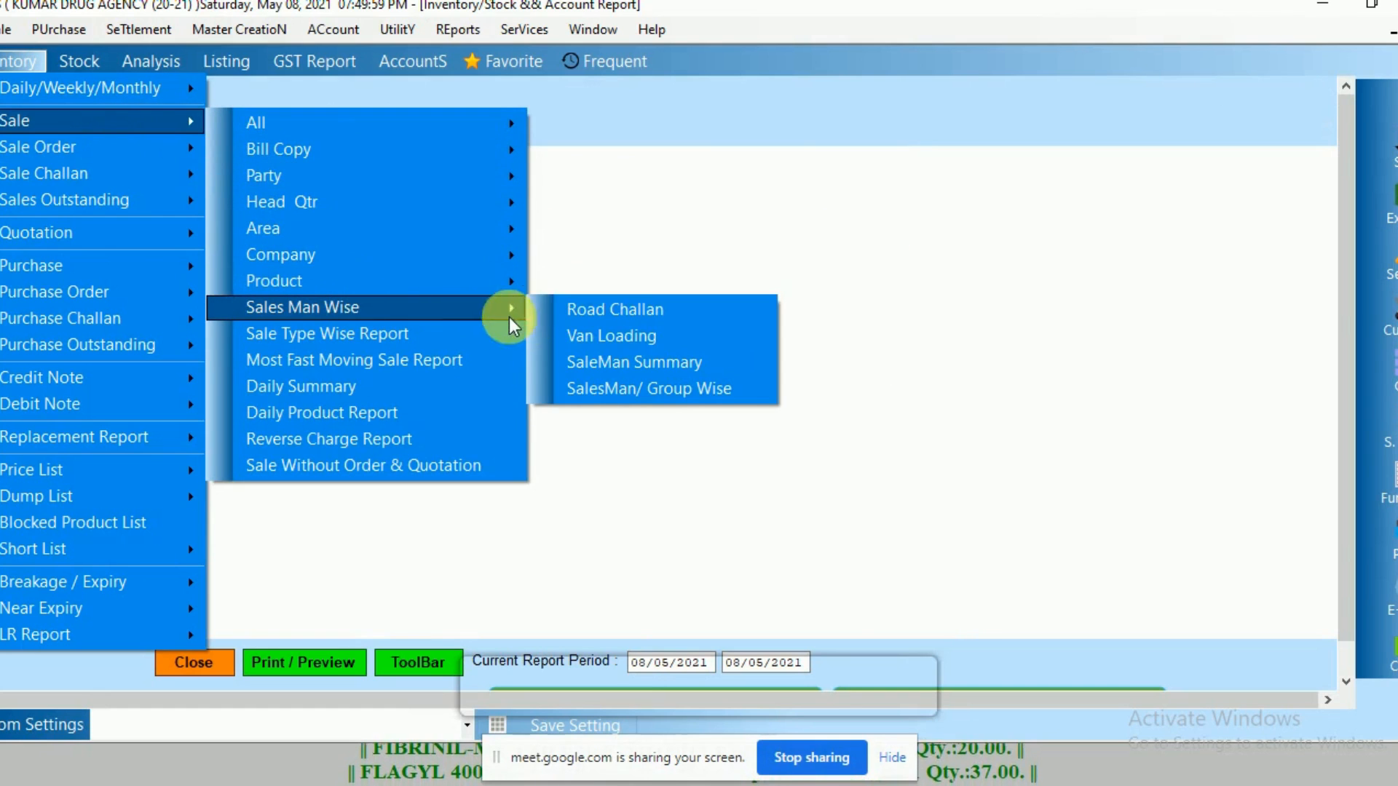
left_click(593, 315)
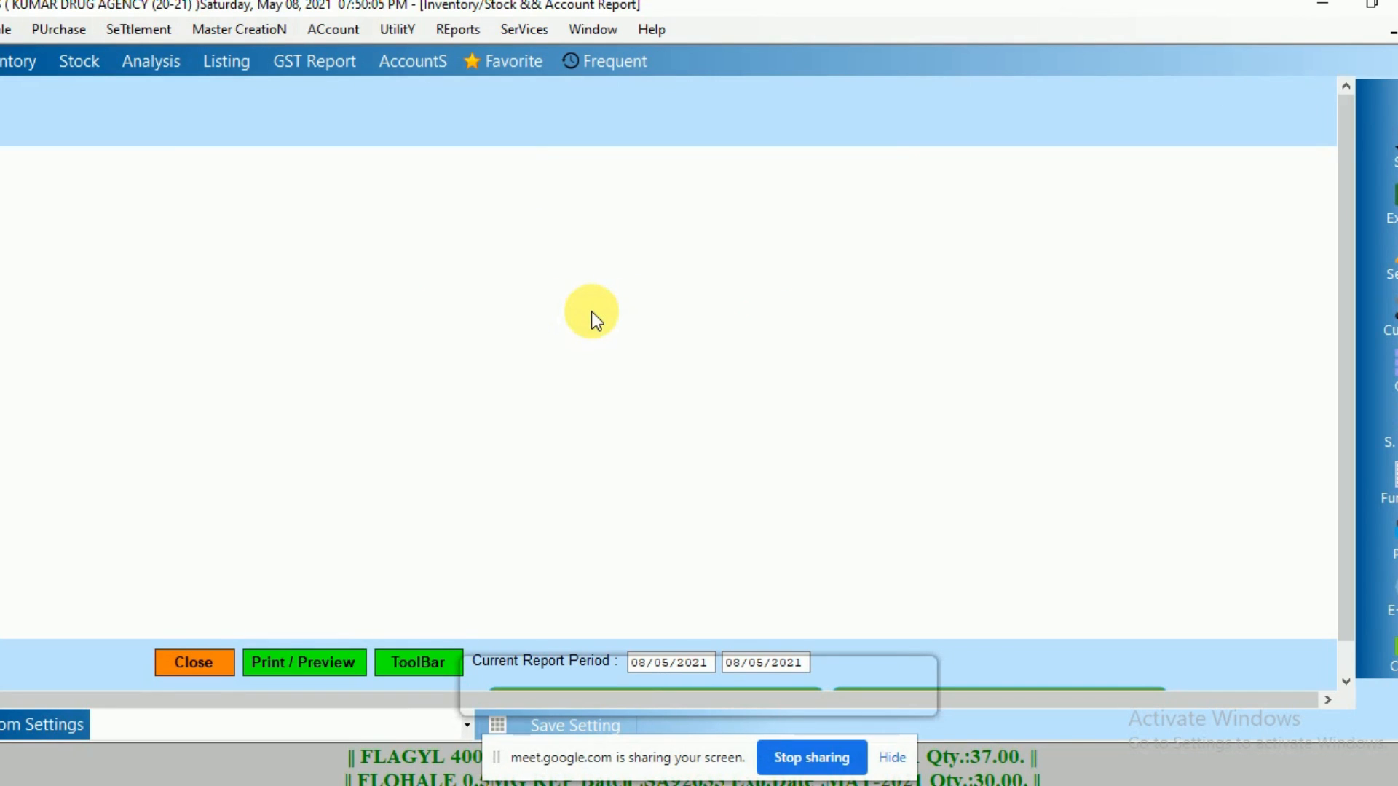
key("Return")
key("Return")
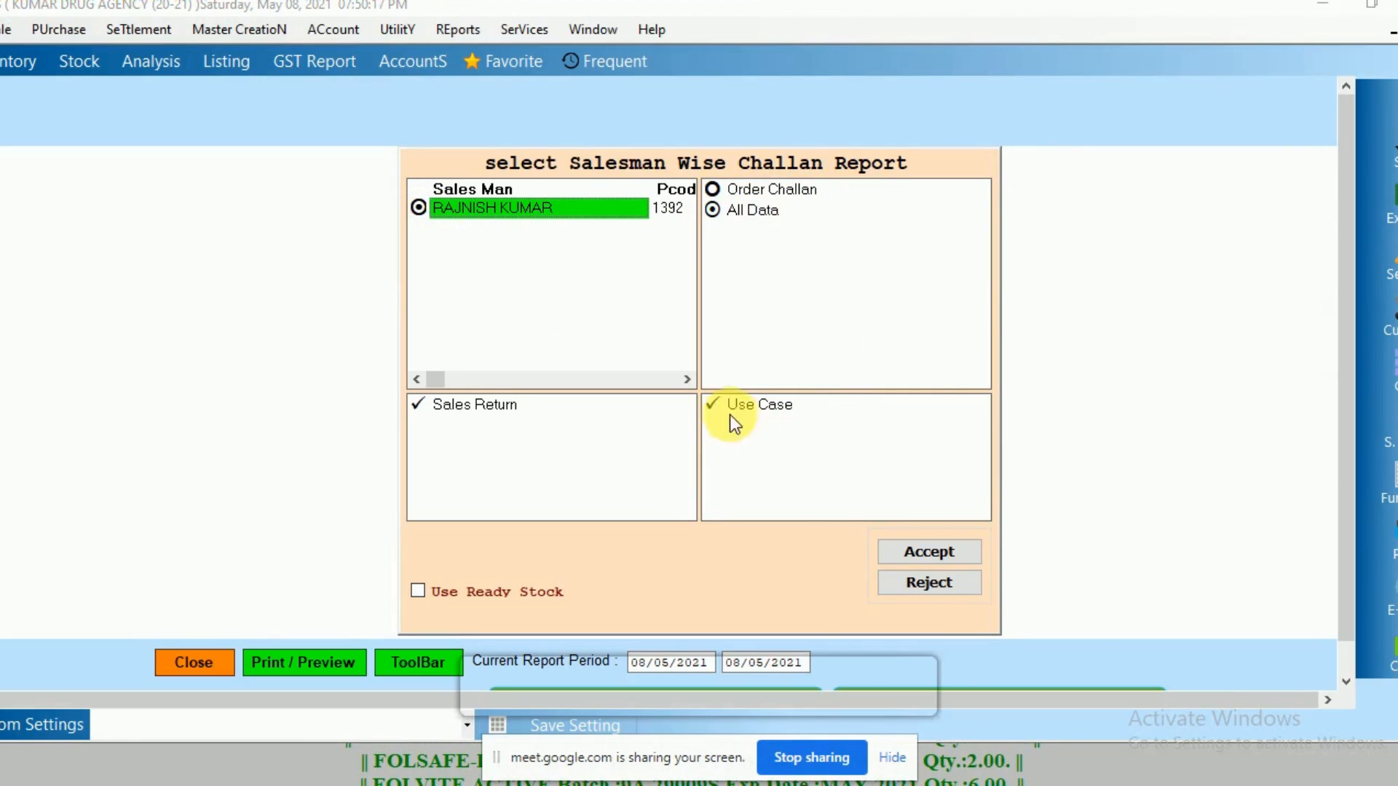
Disable Use Case, enable Use Ready Stock, select Sno 4 and generate the Road Challan report.
left_click(711, 408)
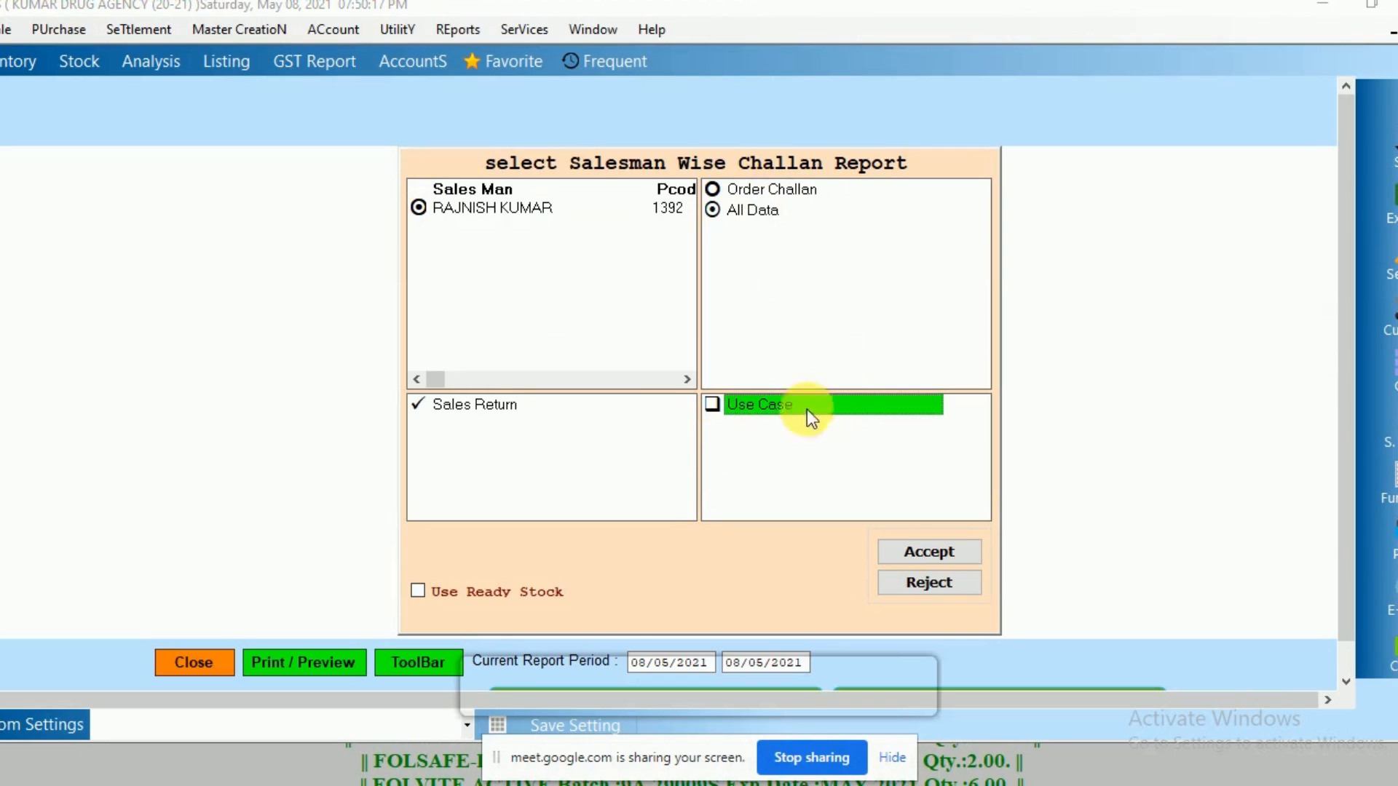
left_click(417, 591)
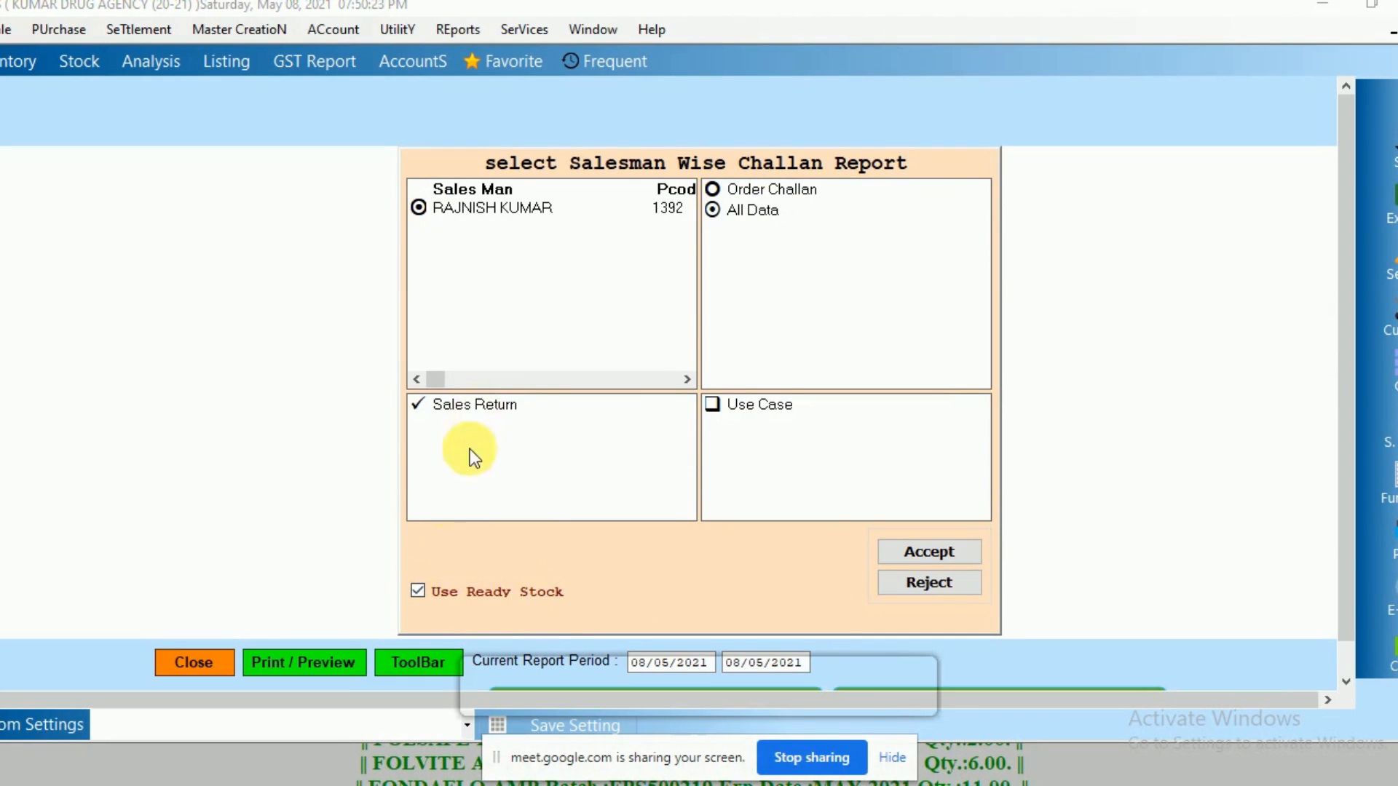
left_click(945, 558)
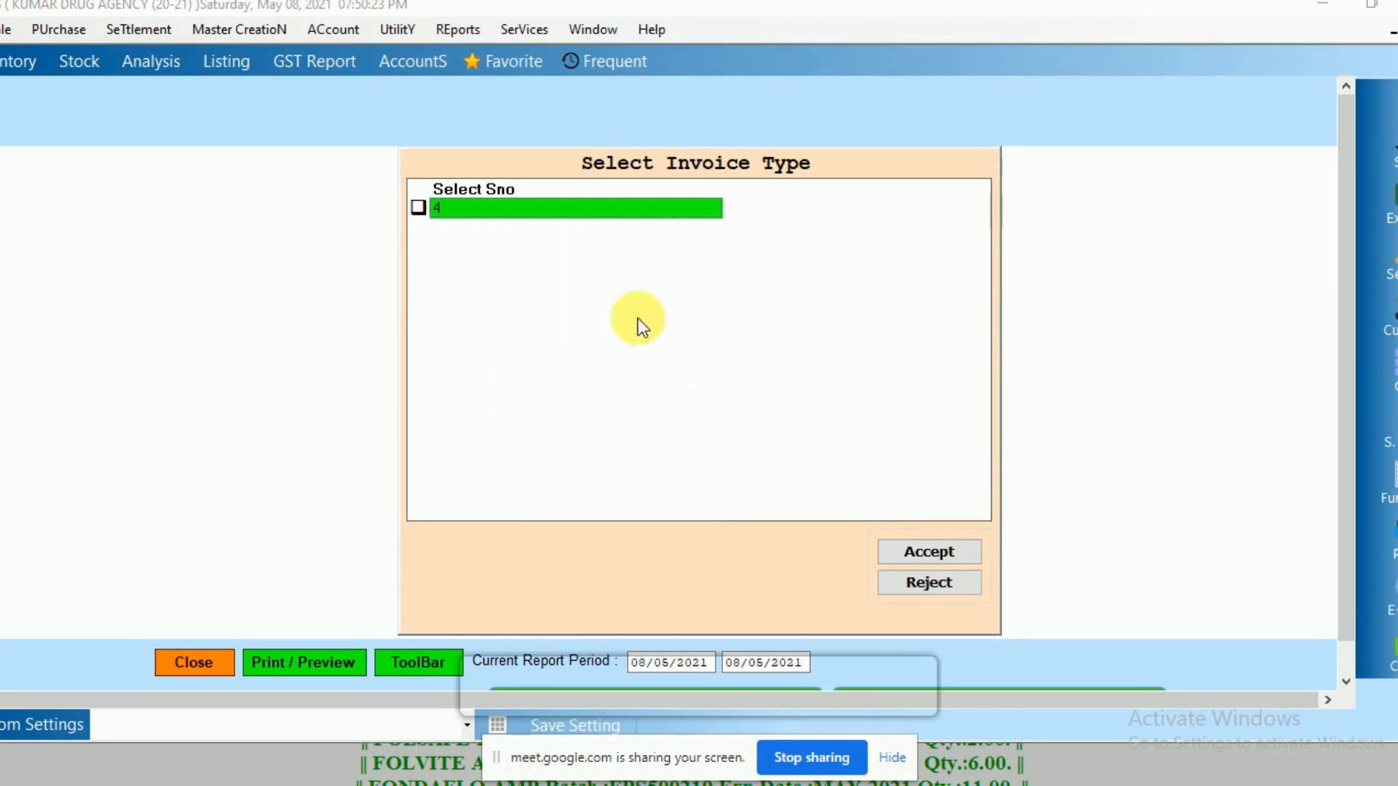
left_click(416, 209)
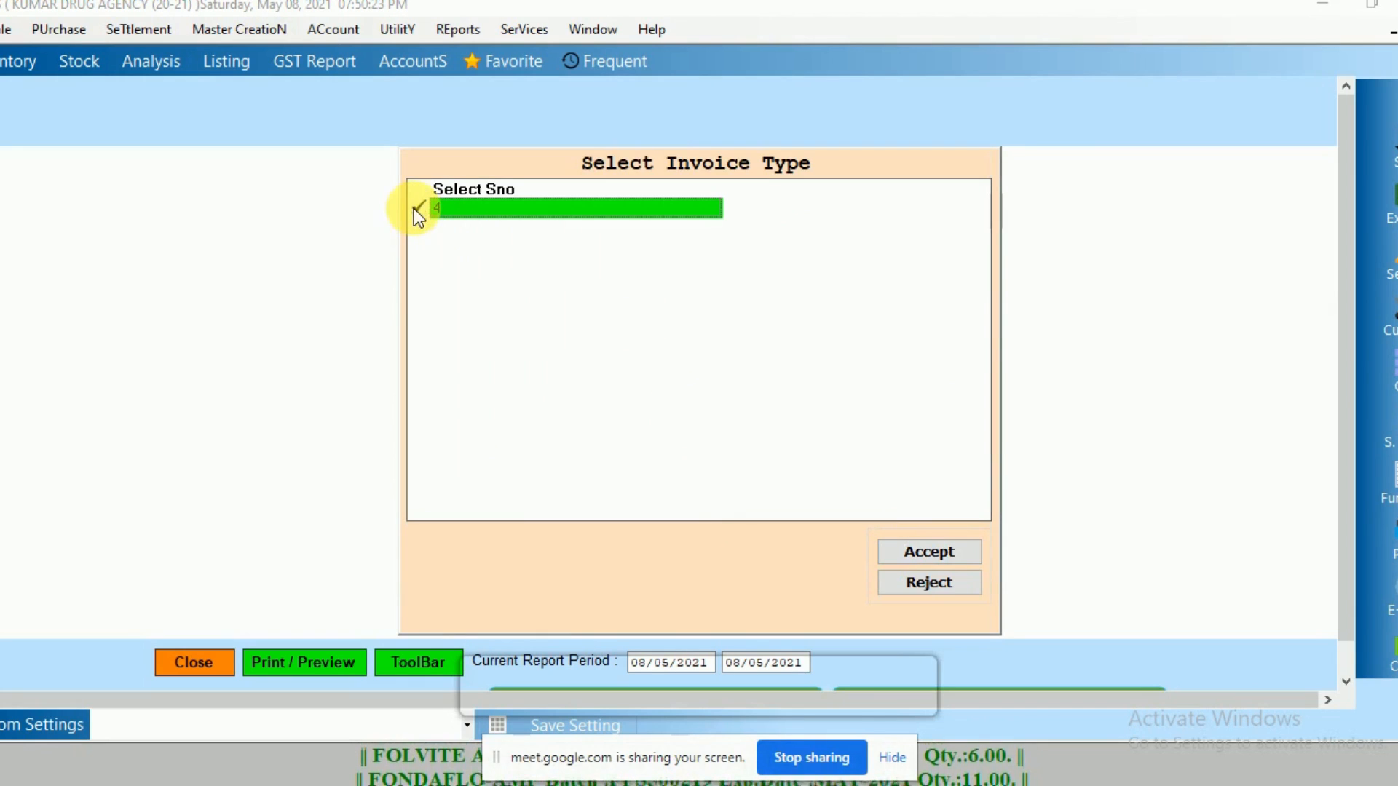
left_click(933, 554)
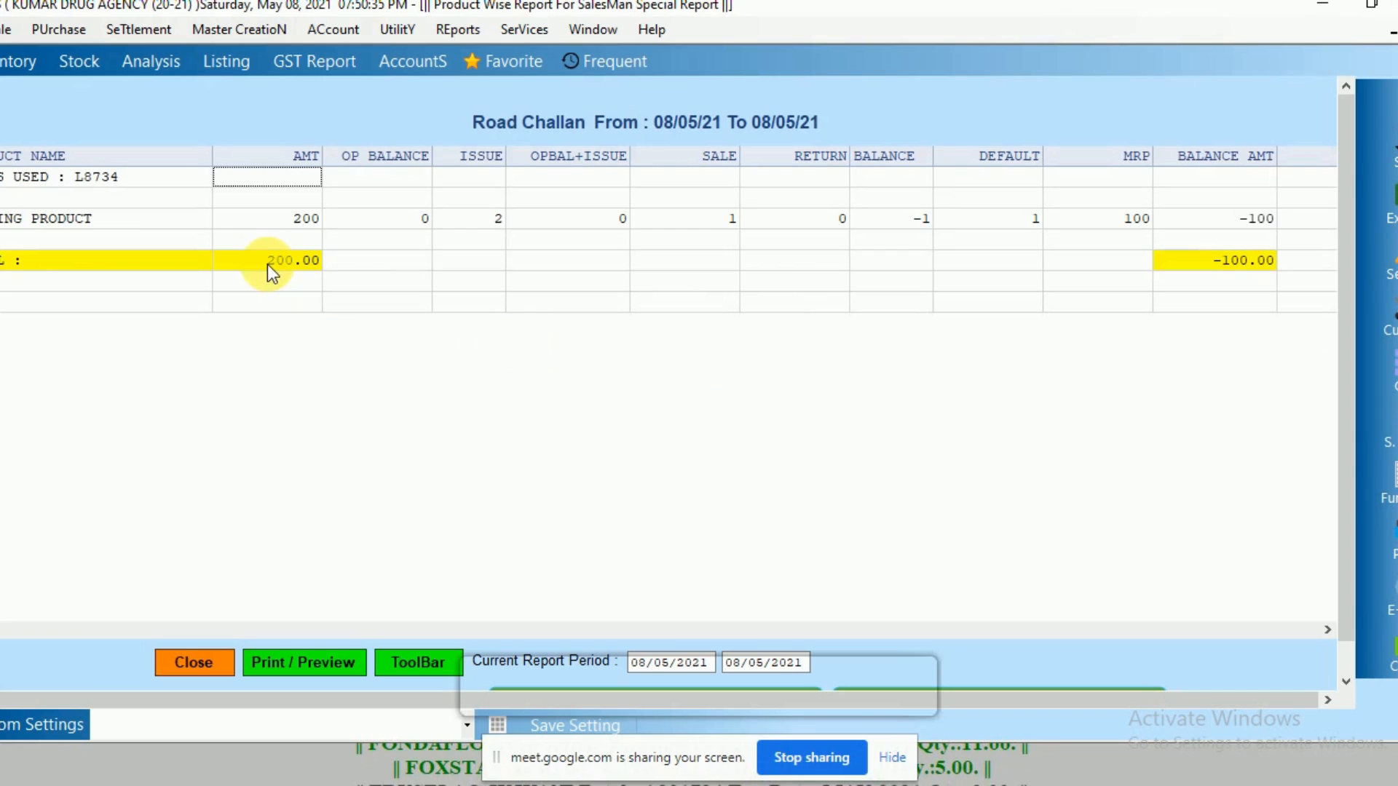
Examine the testing product's amount, issue, sale, return, balance and default figures in the Road Challan report.
left_click(291, 224)
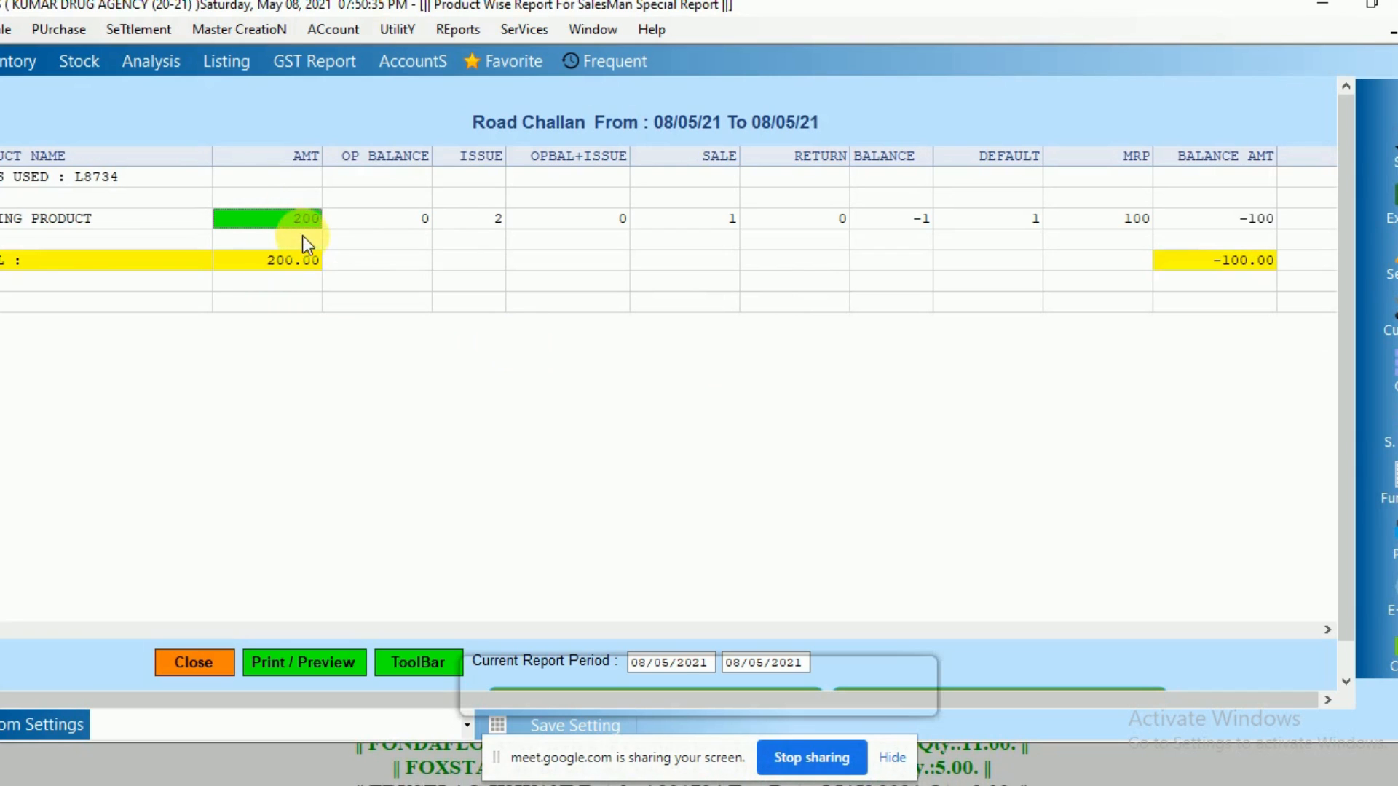
left_click(468, 222)
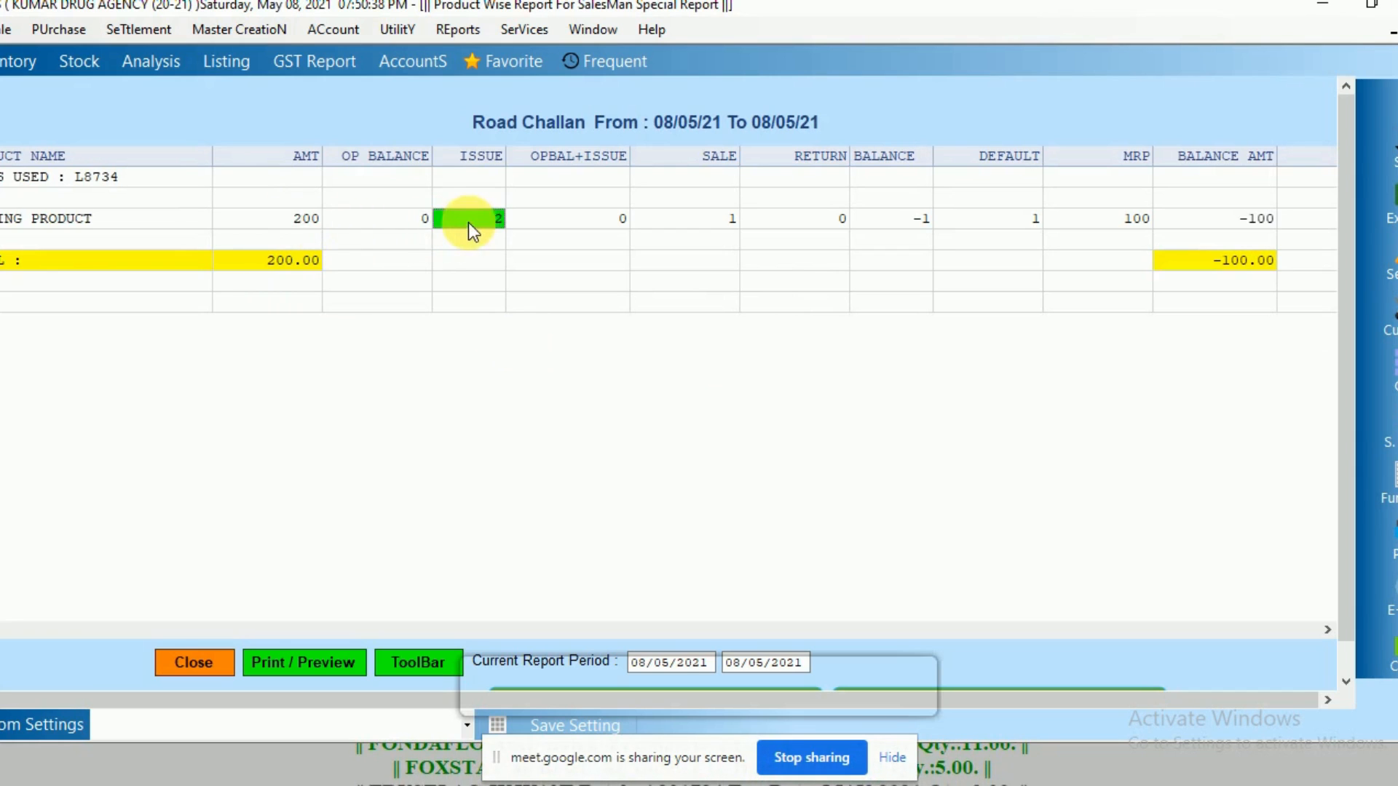
left_click(158, 226)
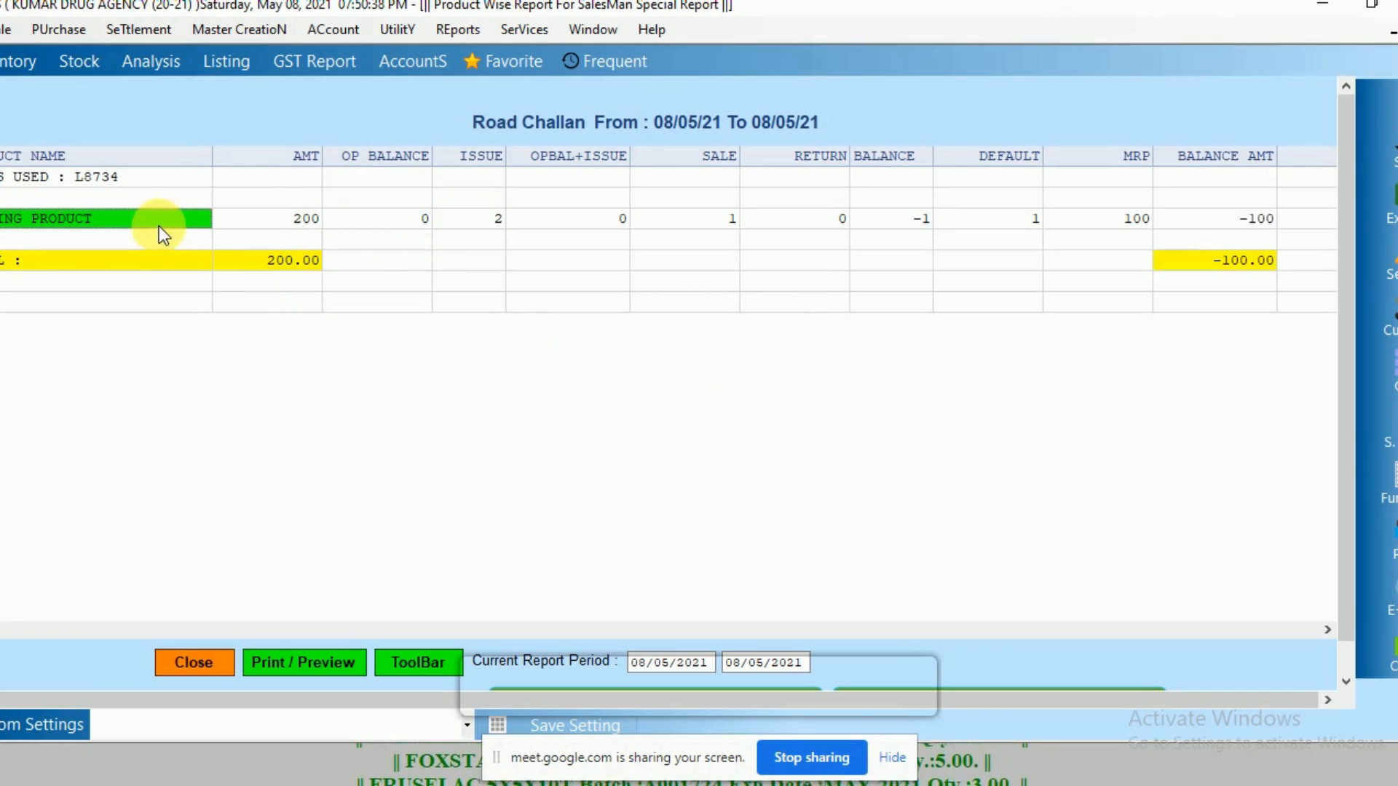
left_click(478, 226)
left_click(724, 221)
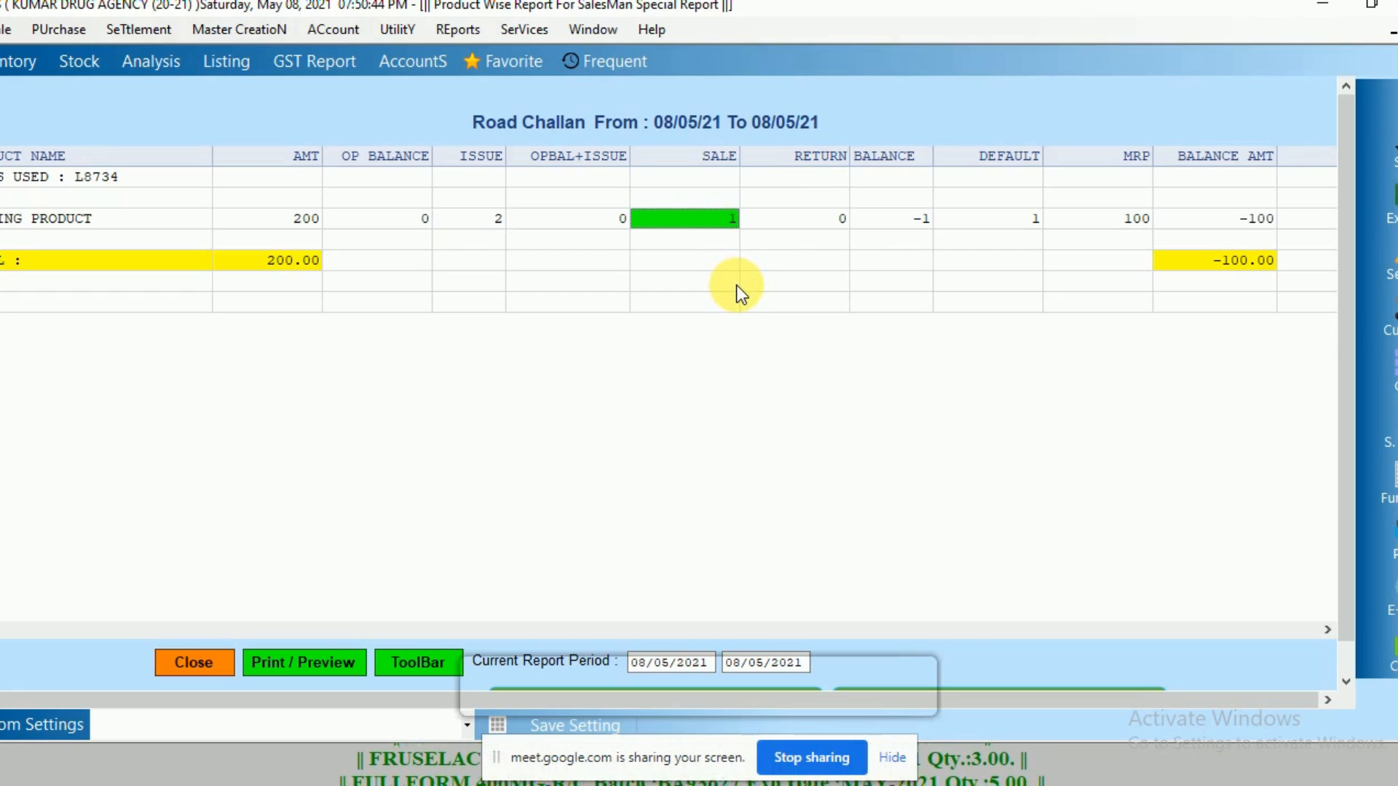
left_click(832, 220)
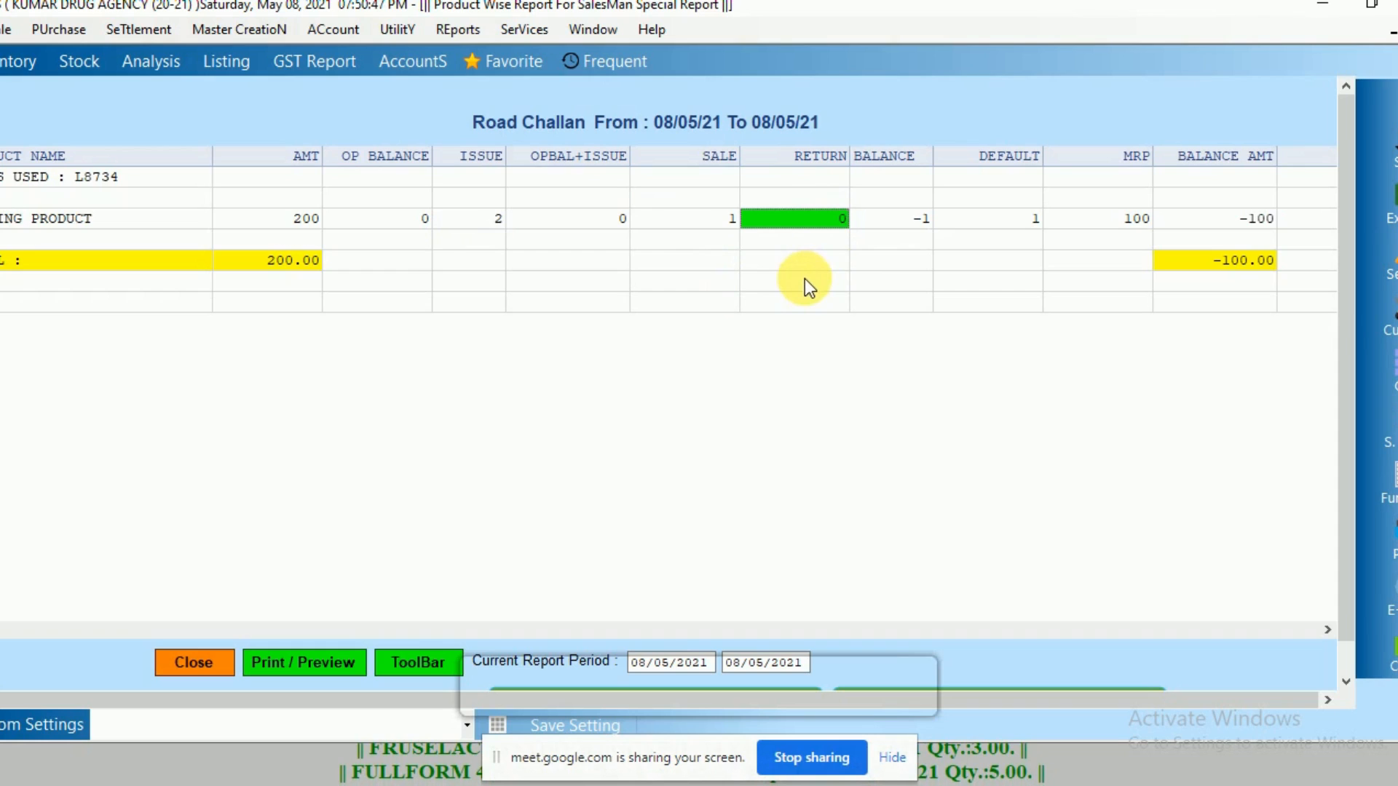
left_click(908, 219)
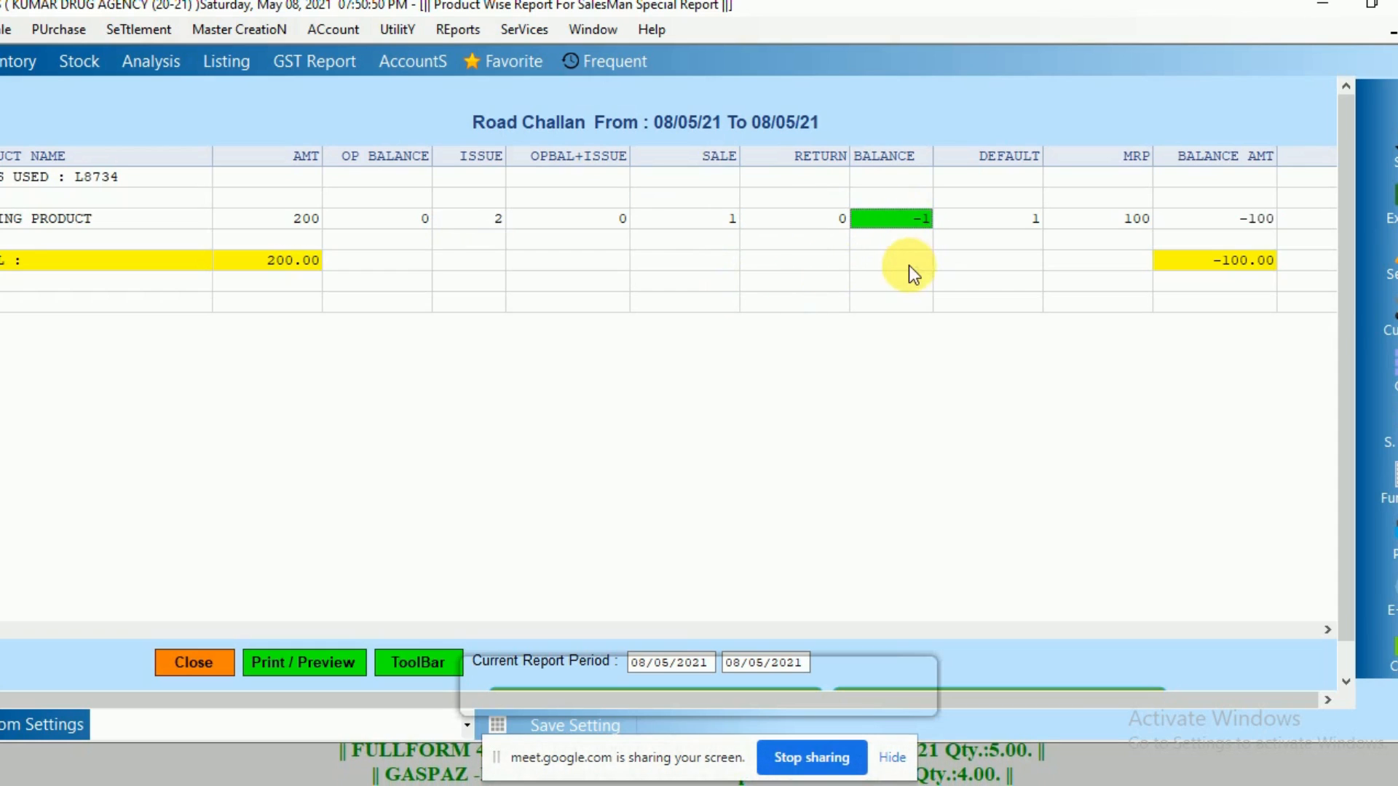
left_click(1020, 224)
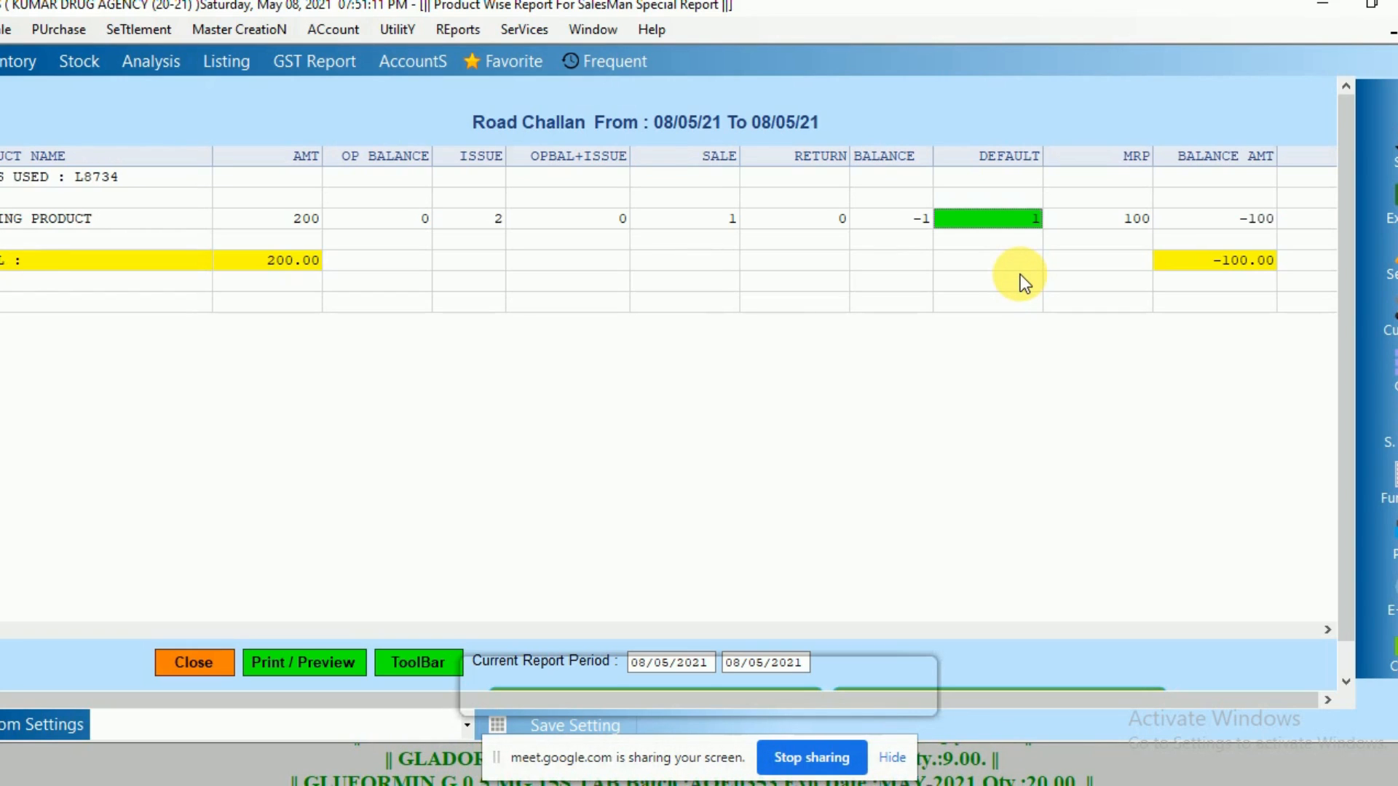
Look up sale order 1 to review its products and totals, and close it without changes.
left_click(8, 31)
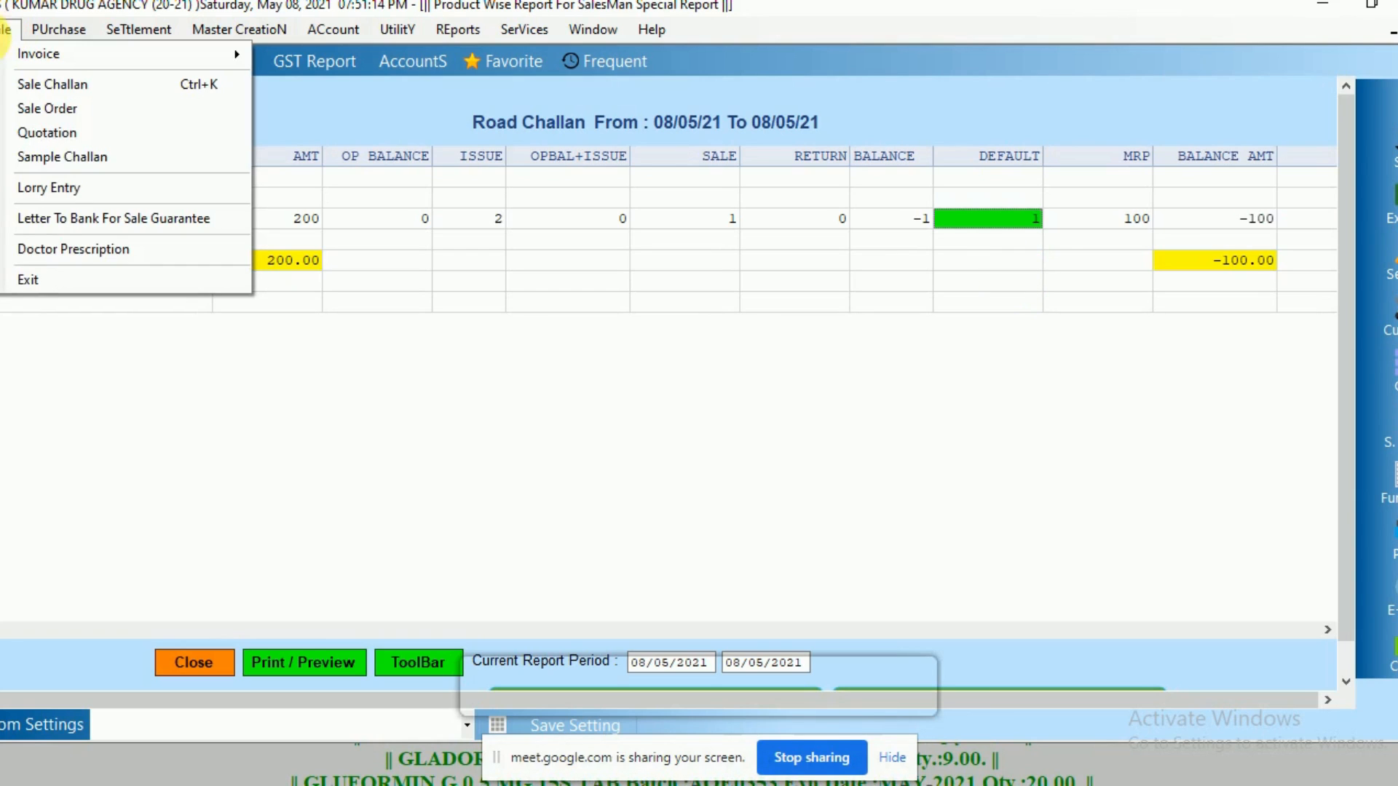
left_click(256, 275)
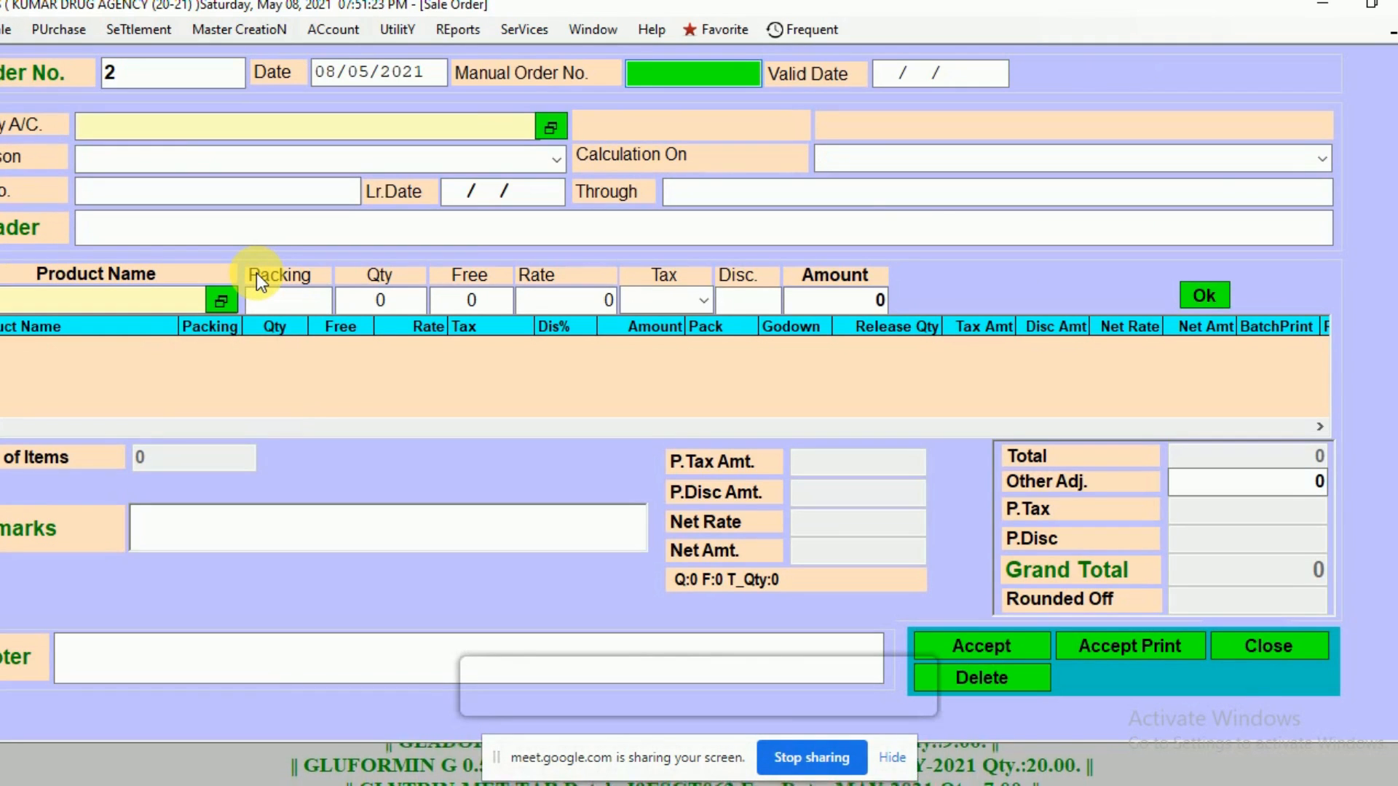
left_click(115, 73)
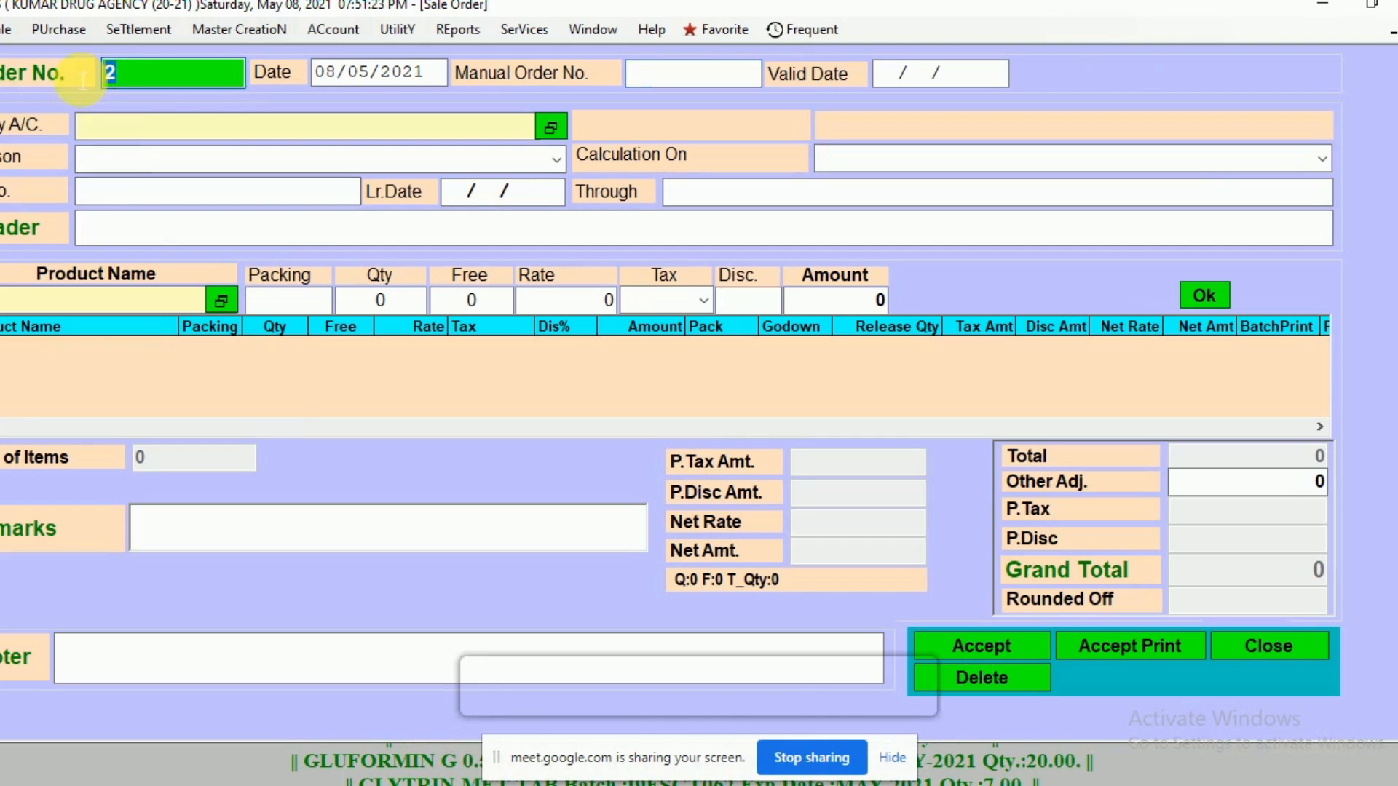
type("1")
key("Return")
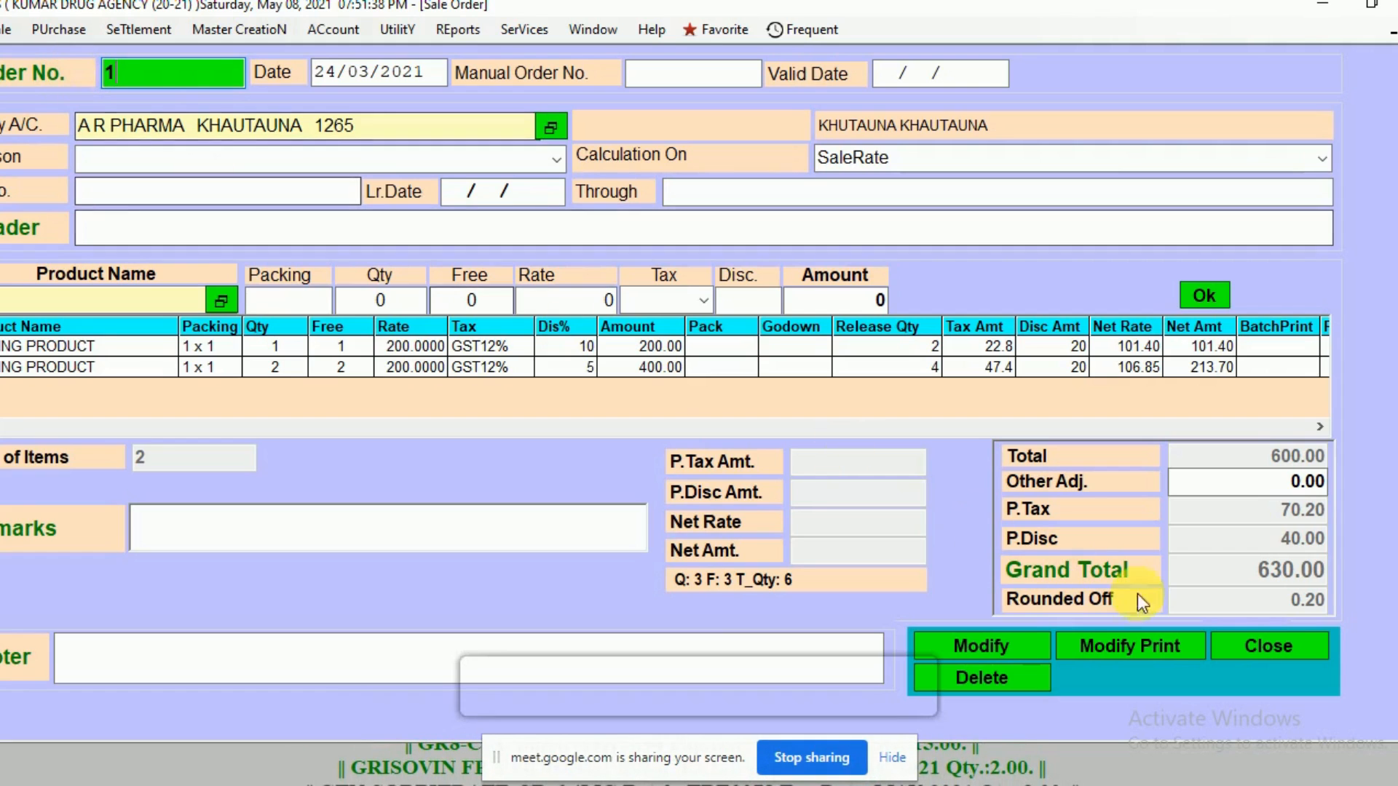
left_click(1248, 643)
left_click(665, 474)
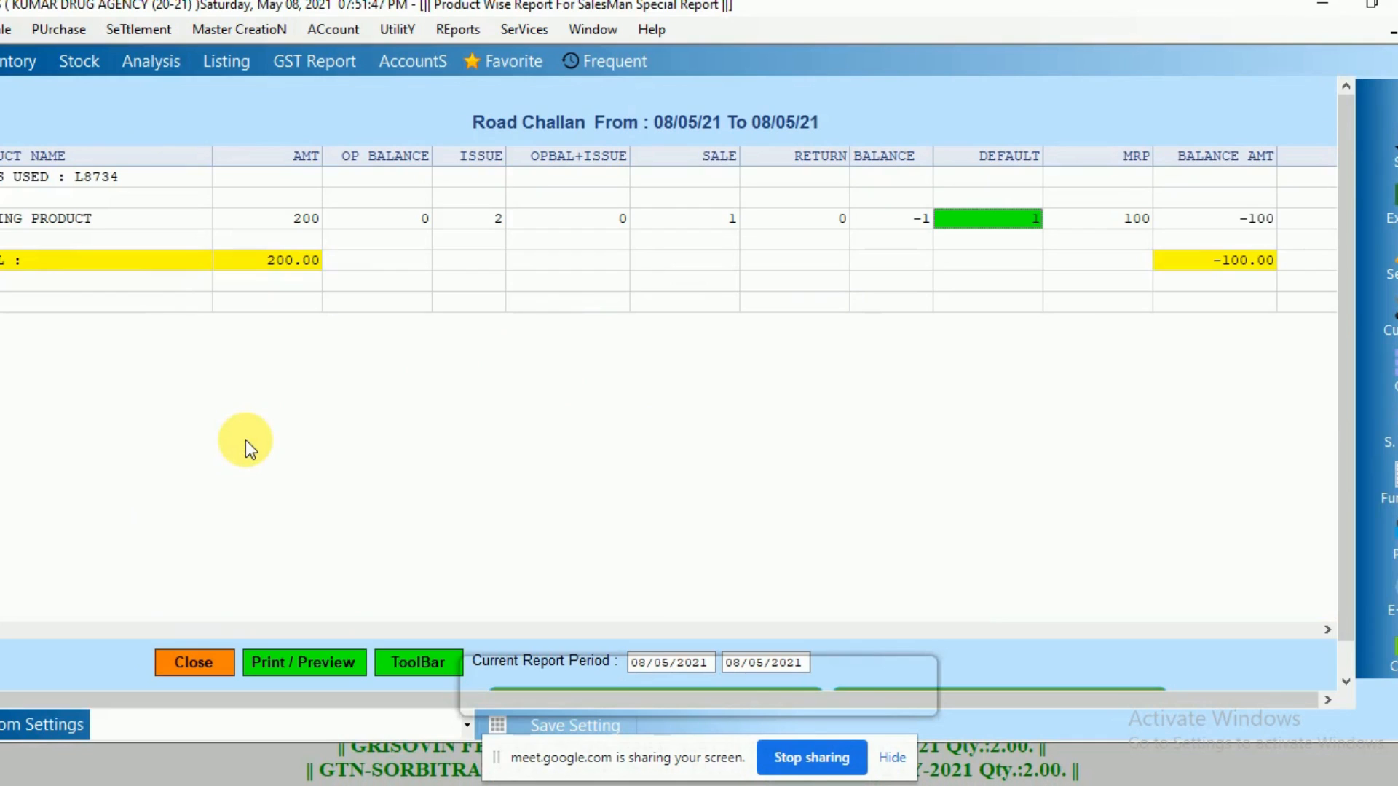
Close the Road Challan report and review which salesman-wise sale reports are available before leaving the report window.
left_click(357, 266)
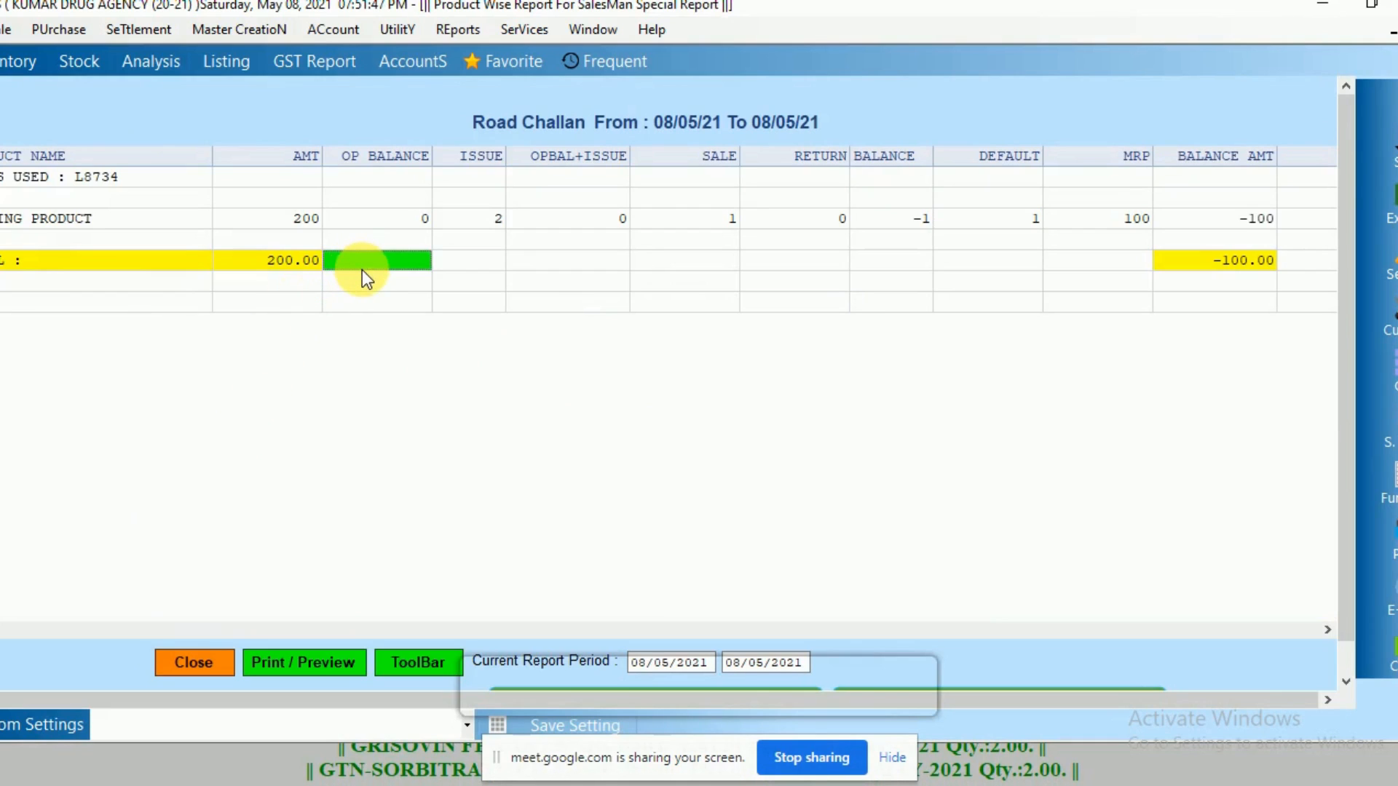
left_click(192, 663)
left_click(422, 31)
left_click(461, 60)
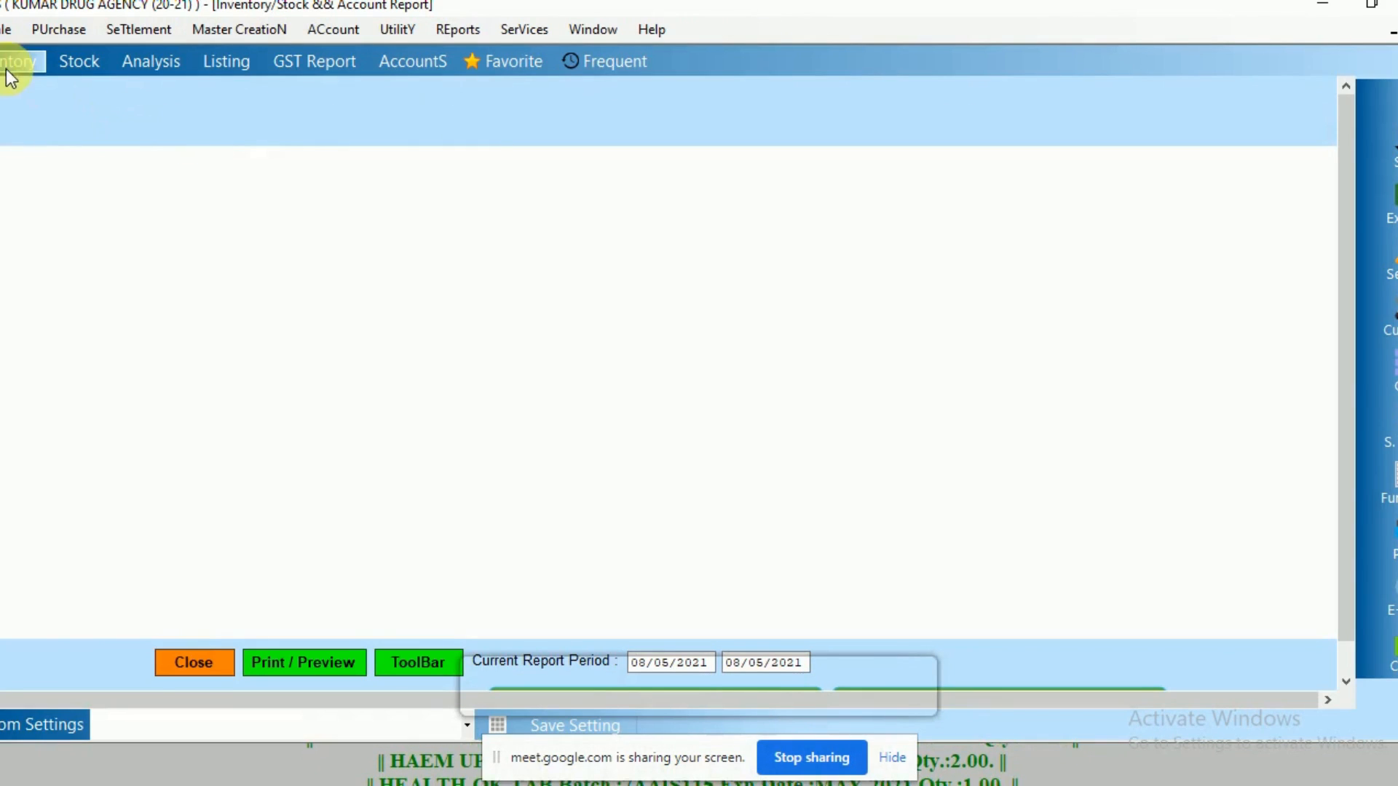
left_click(12, 64)
mouse_move(113, 120)
mouse_move(353, 230)
mouse_move(459, 305)
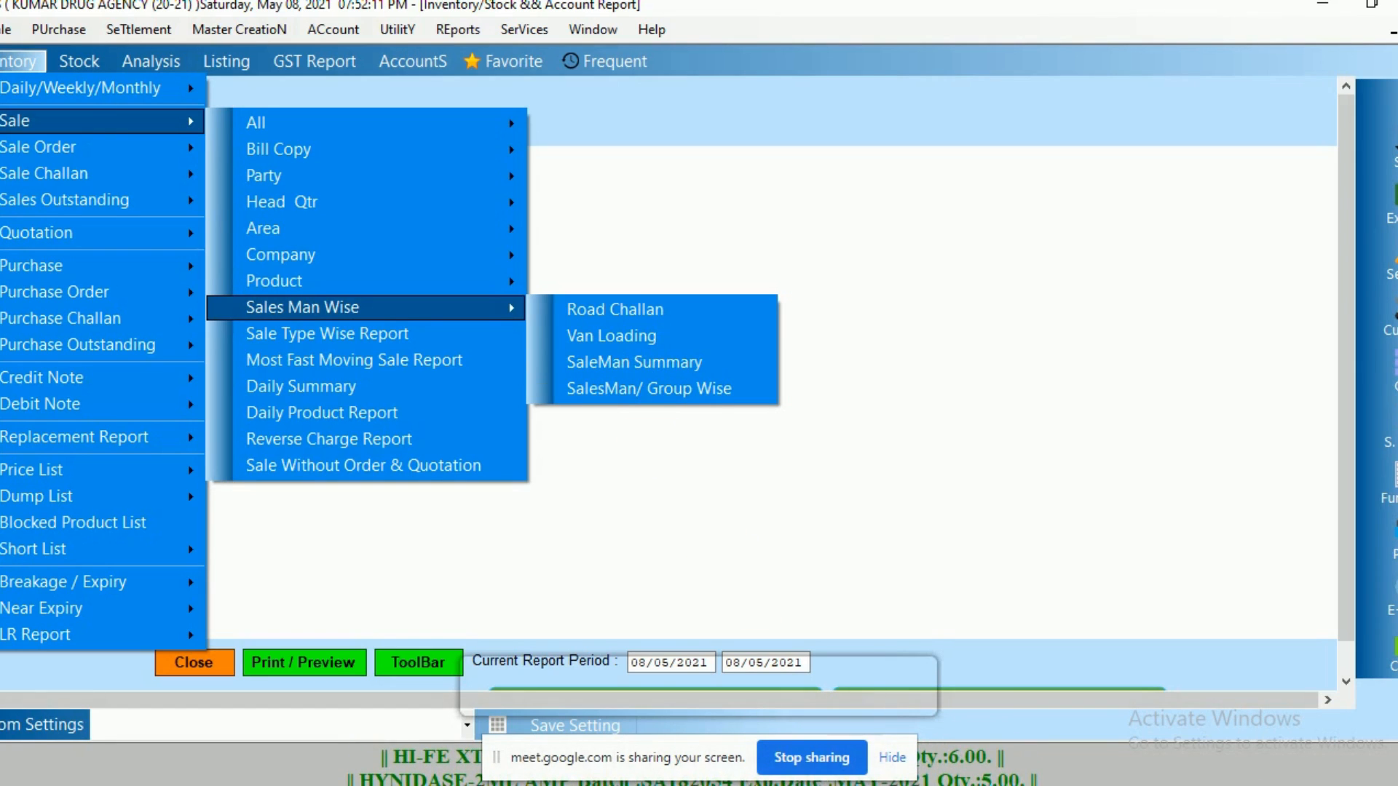
left_click(668, 527)
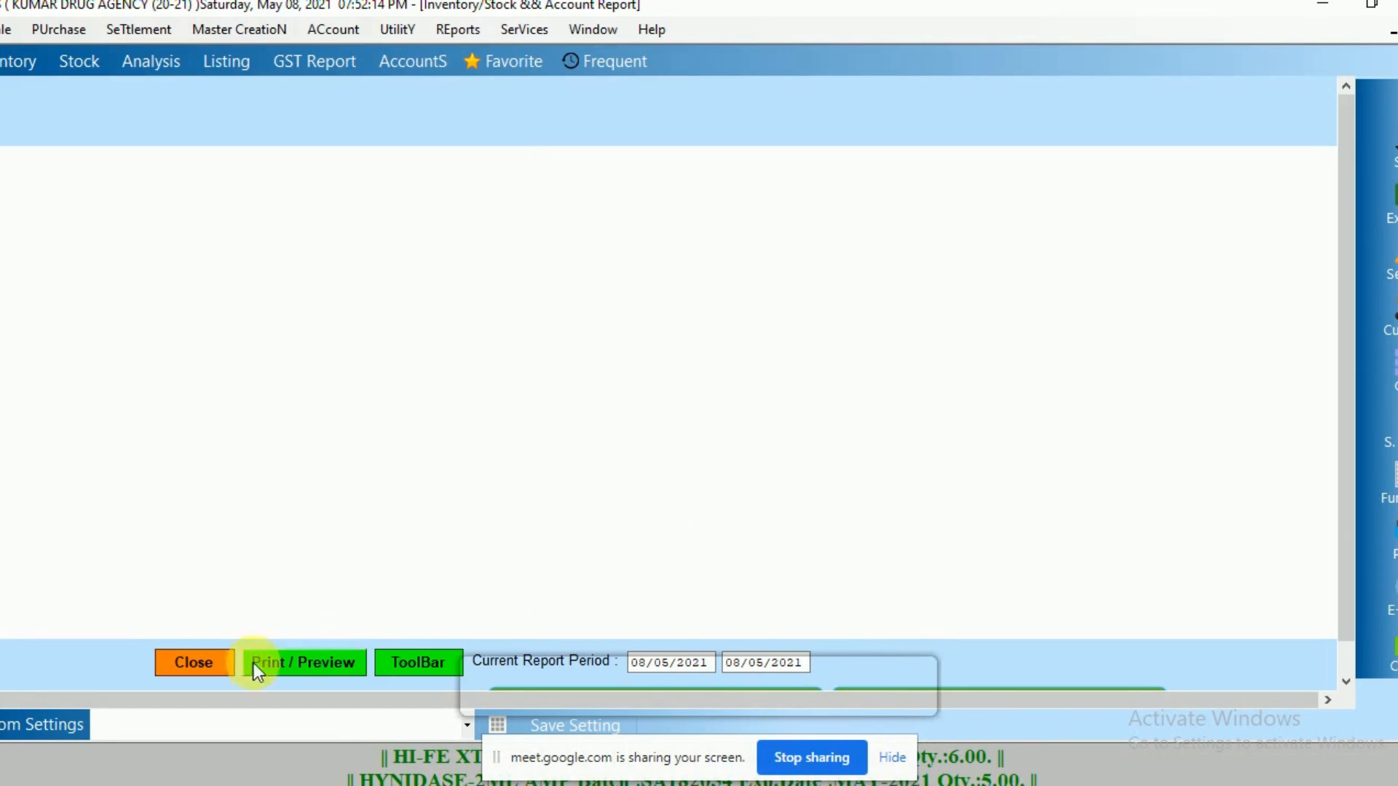
left_click(207, 669)
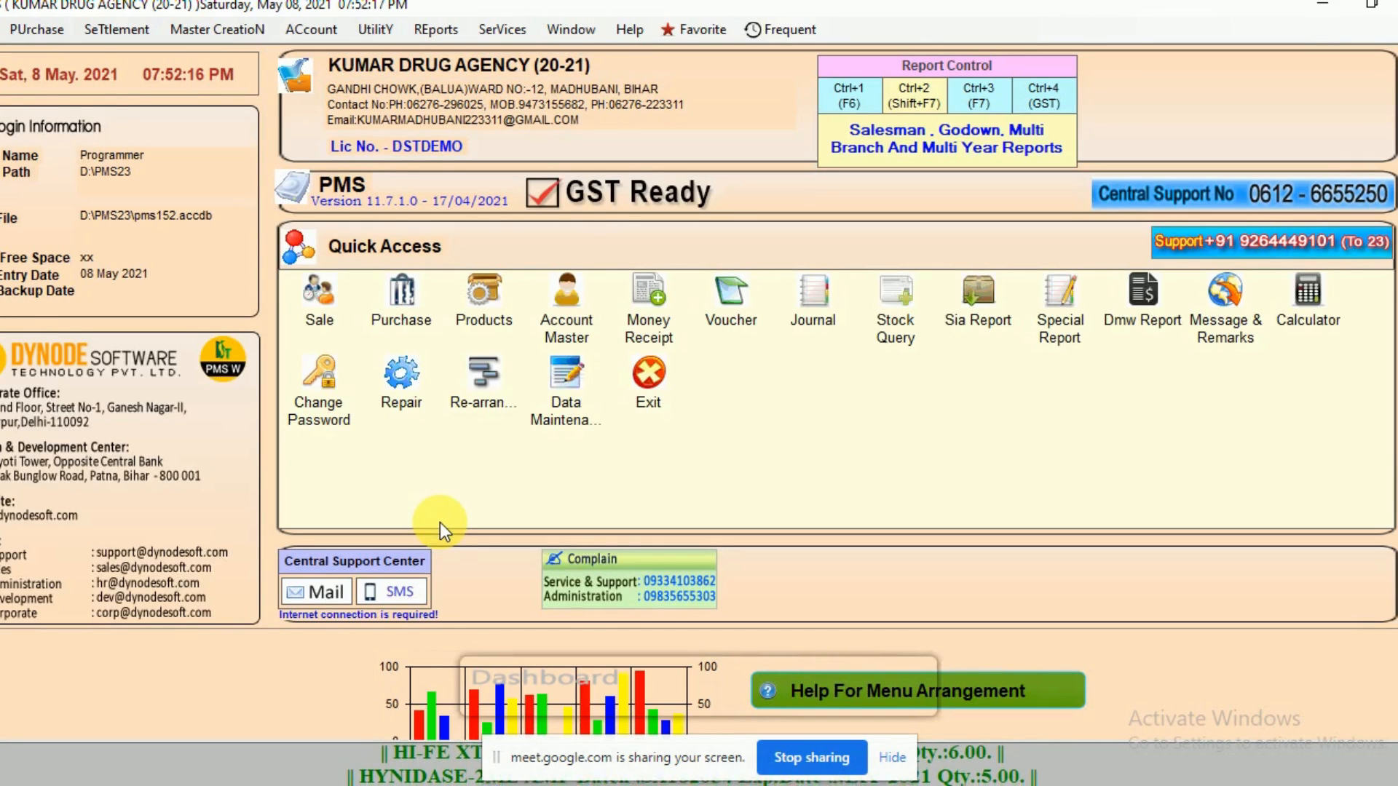